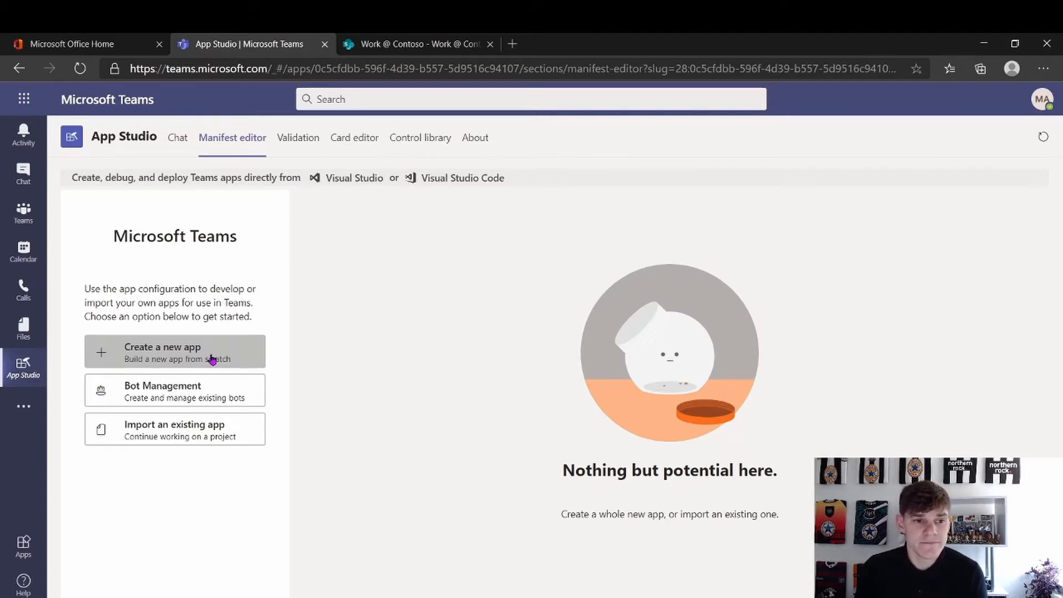
# Create a new app and put the cursor in the empty Short name field of App details
pyautogui.click(212, 360)
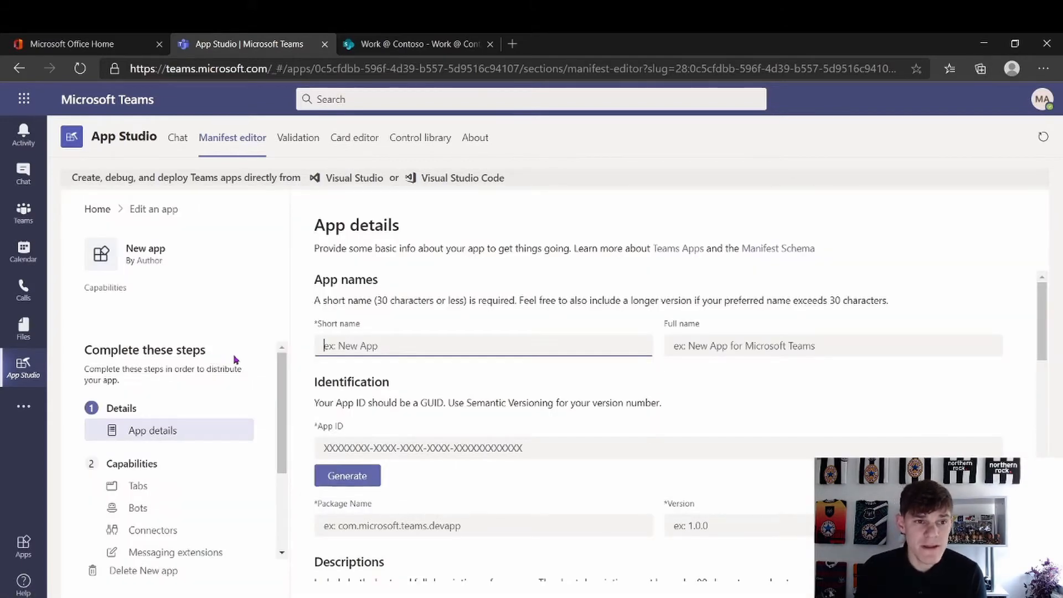
pyautogui.moveTo(281, 379); pyautogui.dragTo(282, 457)
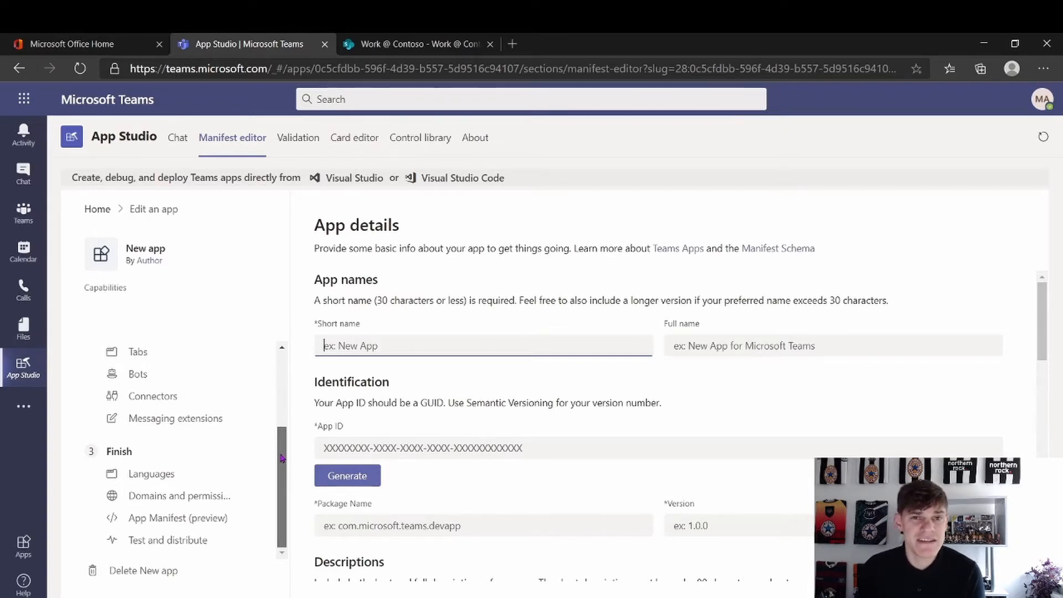
pyautogui.moveTo(280, 458); pyautogui.dragTo(285, 360)
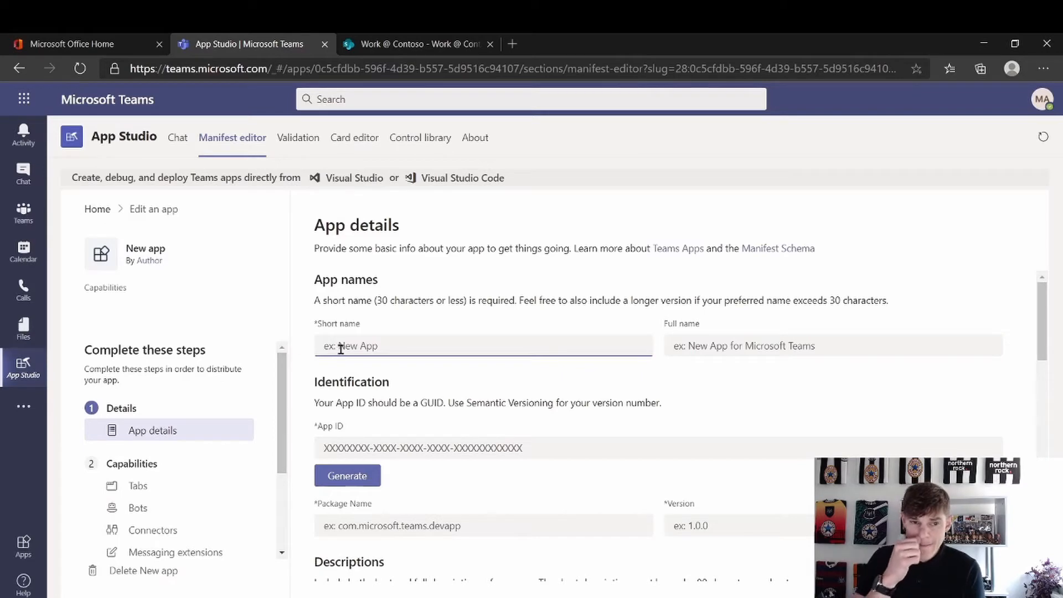
pyautogui.click(402, 348)
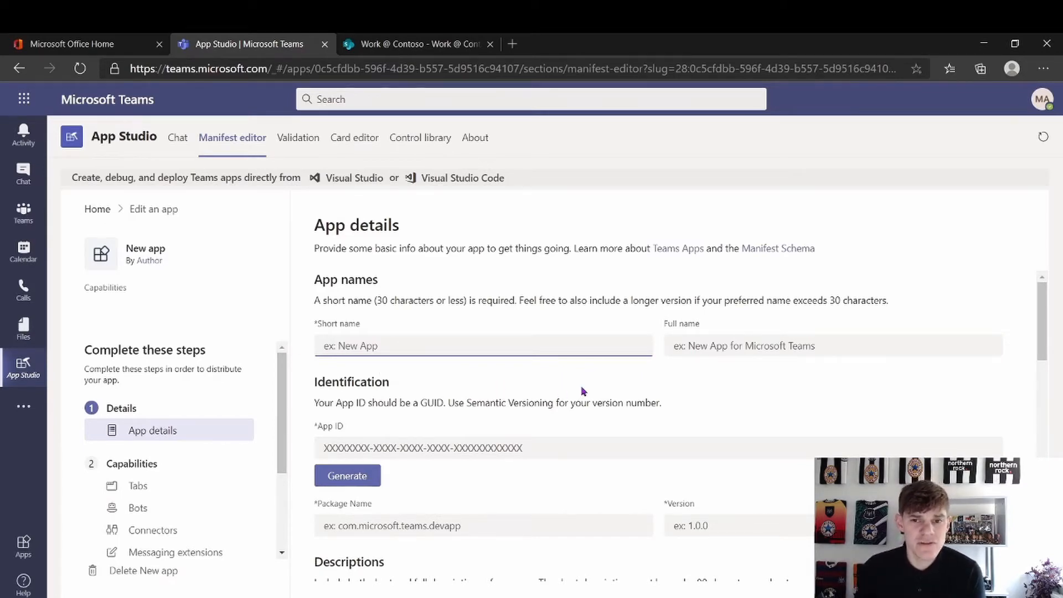
# Enter Internal Hub as the short name and Internal Hub App as the full name
pyautogui.write('In')
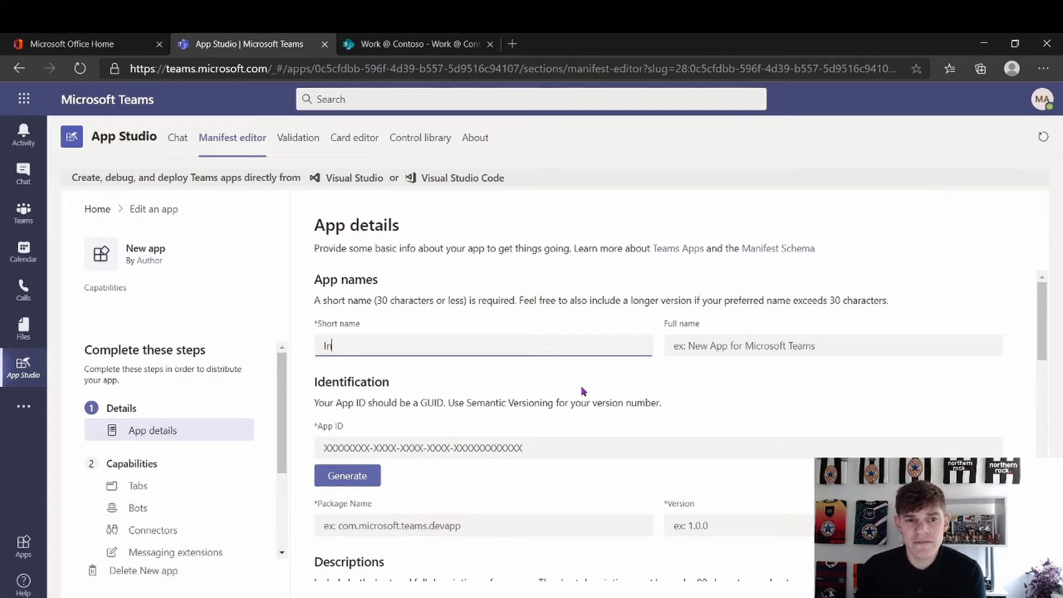
pyautogui.write('ternal H')
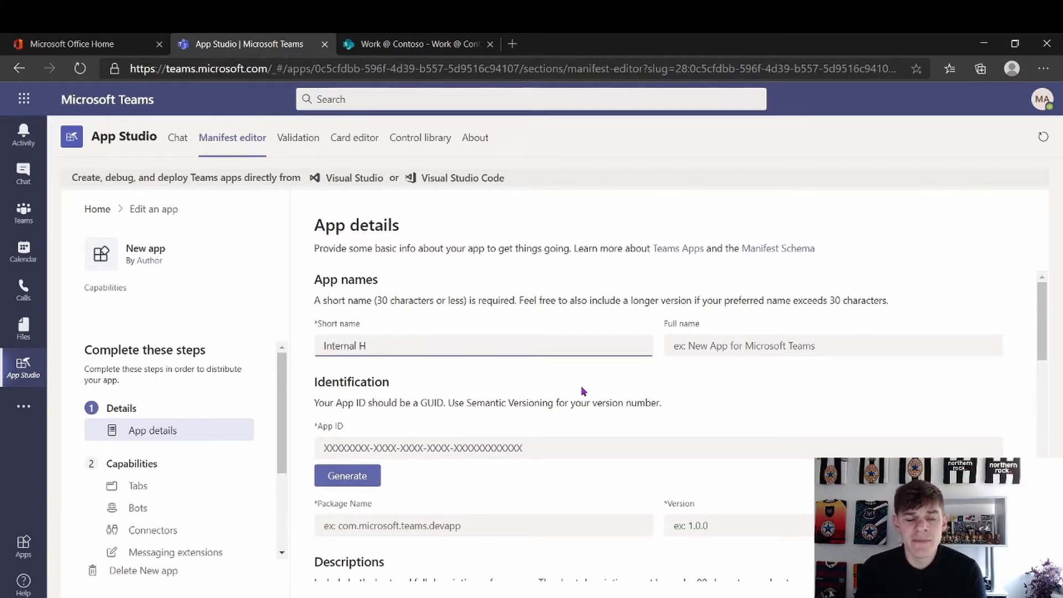
pyautogui.write('ub')
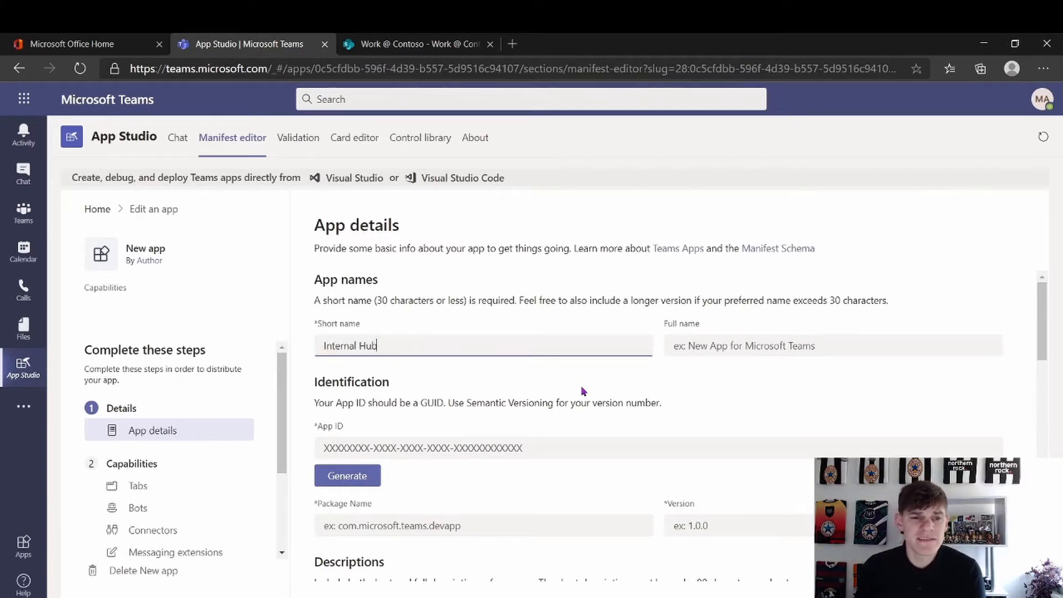
pyautogui.click(704, 347)
pyautogui.write('In')
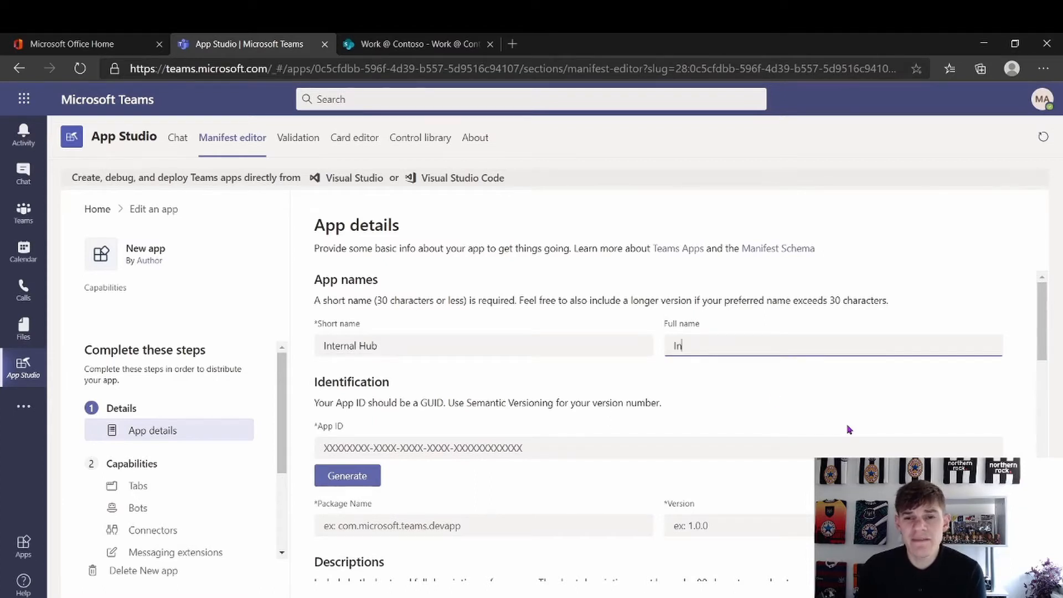
pyautogui.write('ternal Hub ')
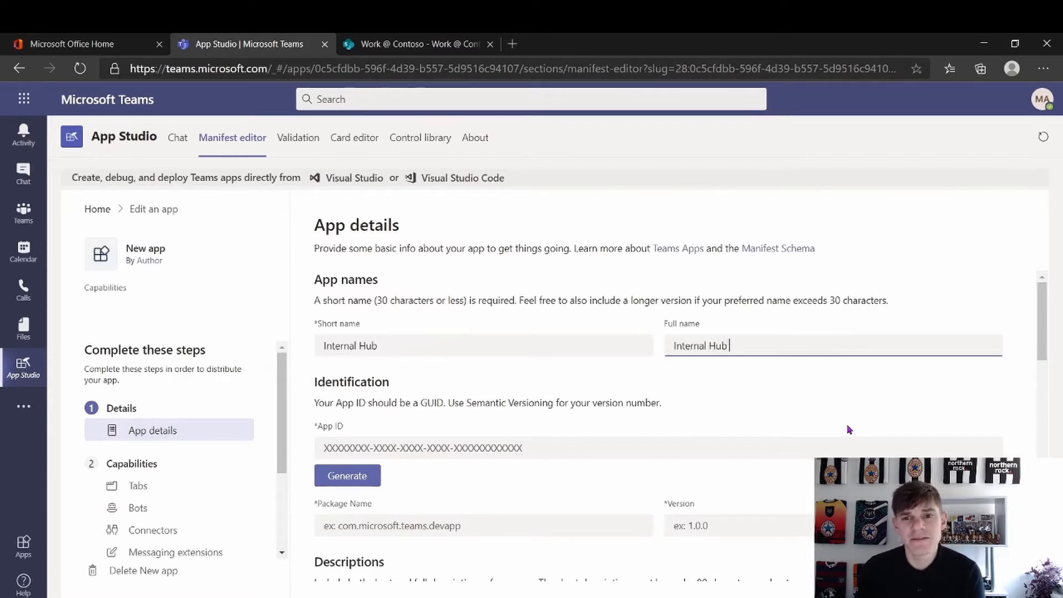
pyautogui.write('App')
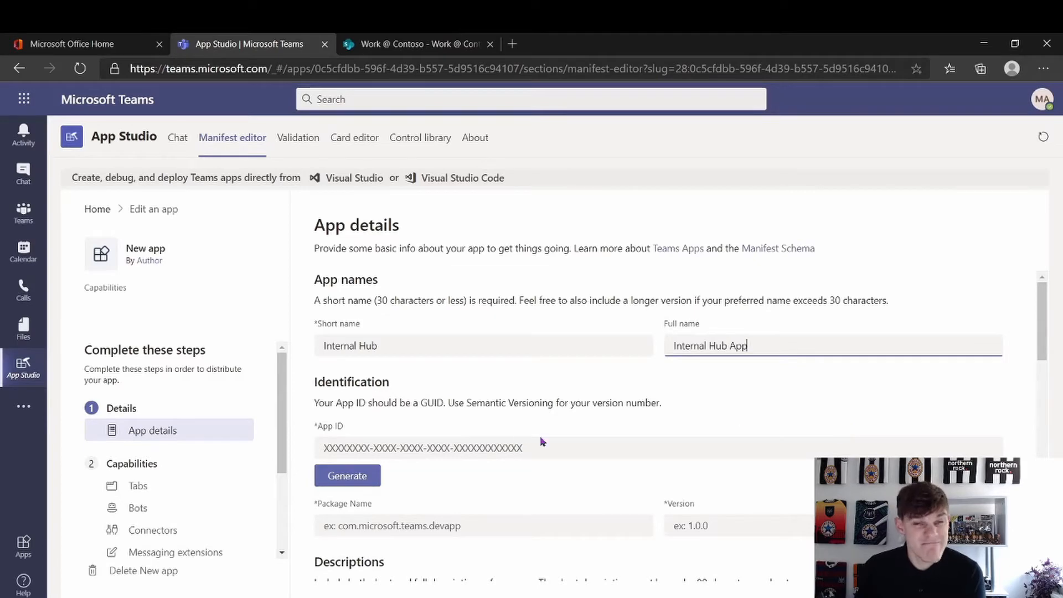
# Generate the App ID and set package name internalhub and version 1.0.0
pyautogui.scroll(-1, 476, 442)
pyautogui.scroll(-2, 479, 442)
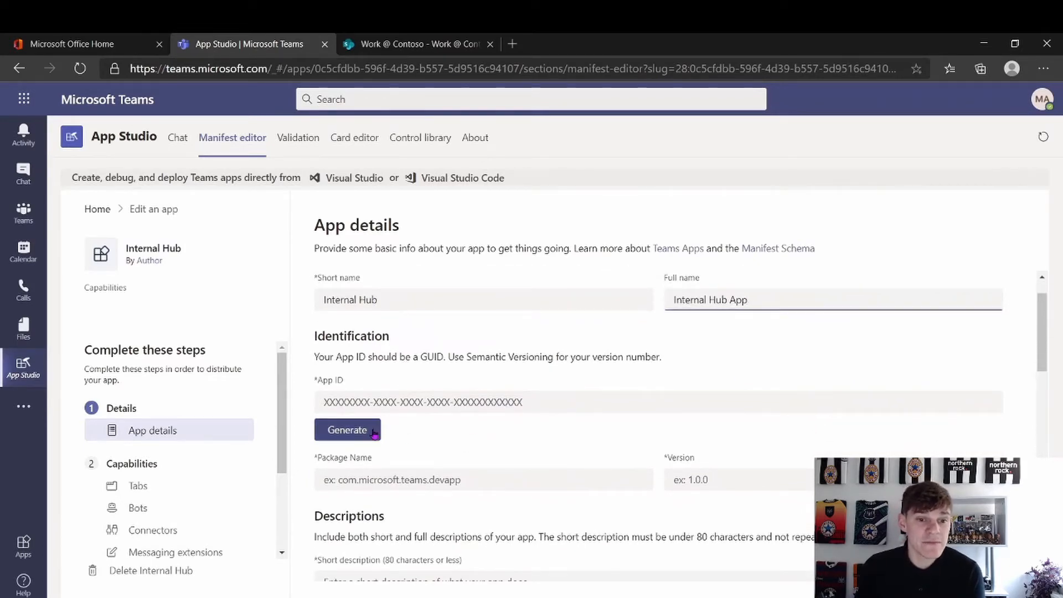
pyautogui.click(377, 430)
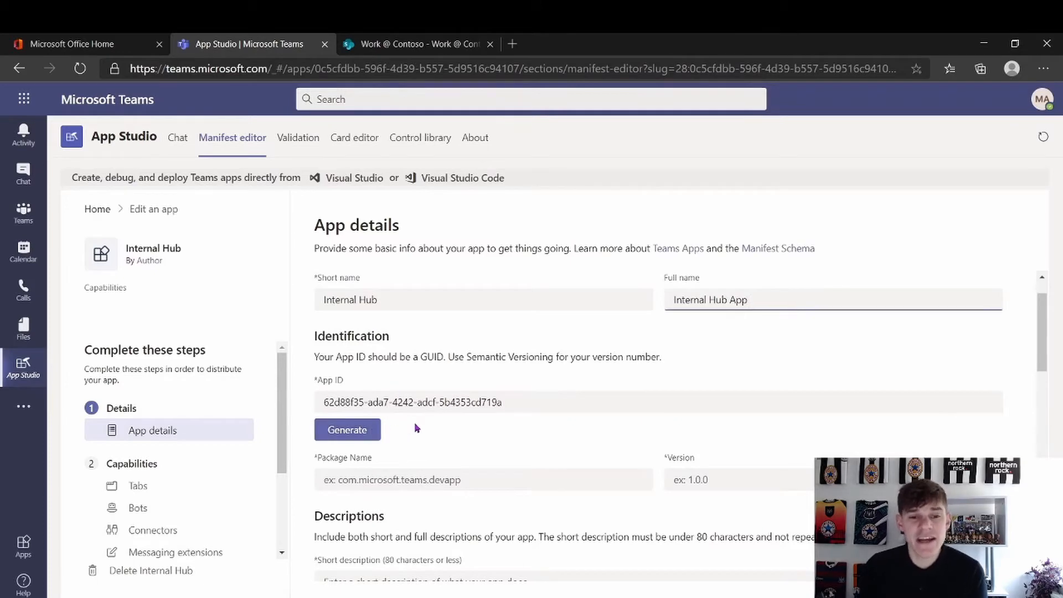
pyautogui.scroll(-1, 414, 430)
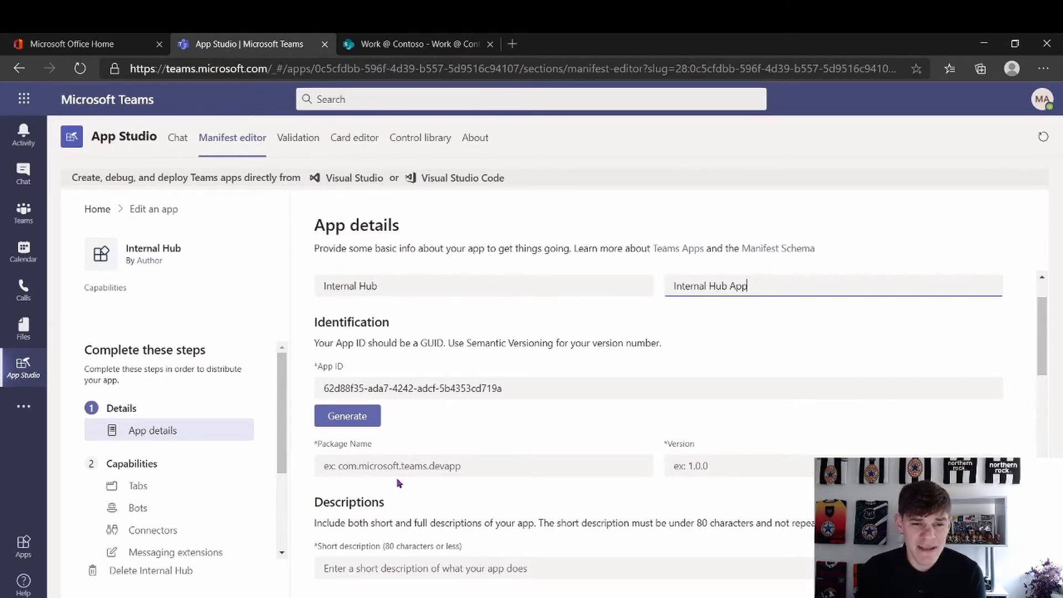
pyautogui.click(386, 469)
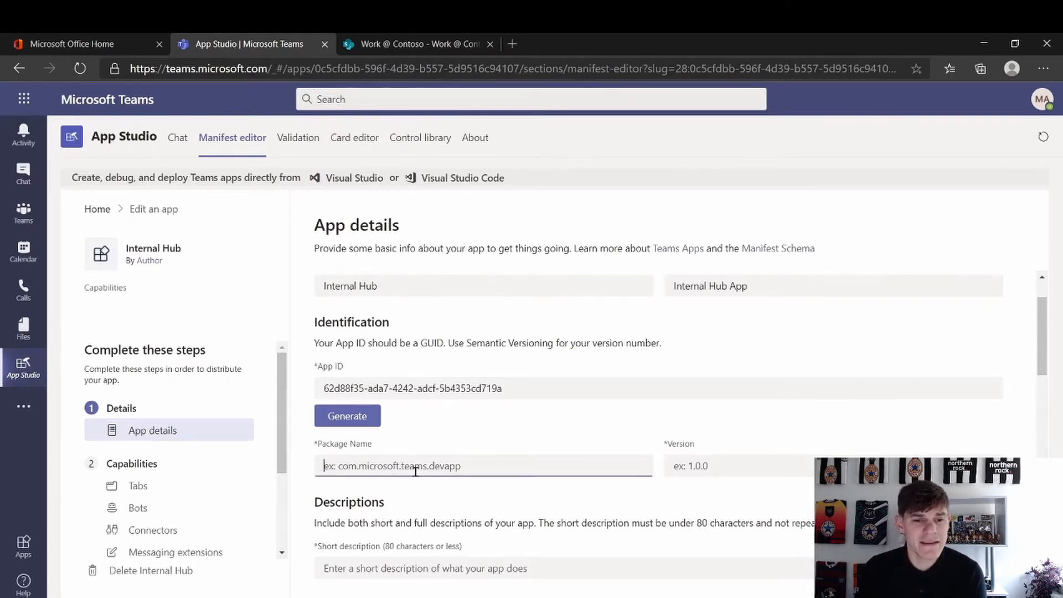
pyautogui.write('internalhub')
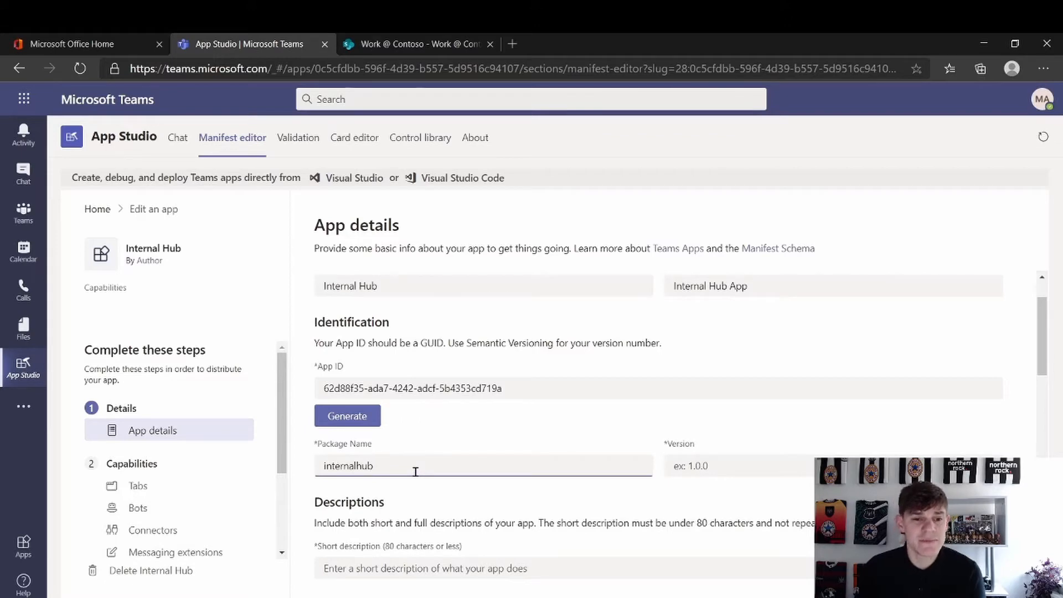
pyautogui.click(700, 462)
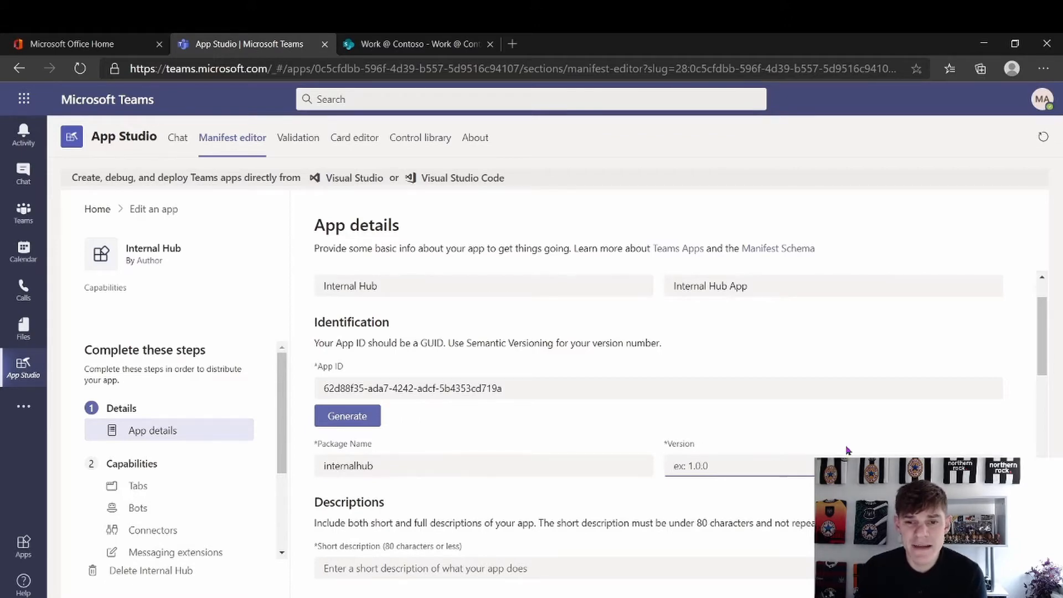
pyautogui.write('1')
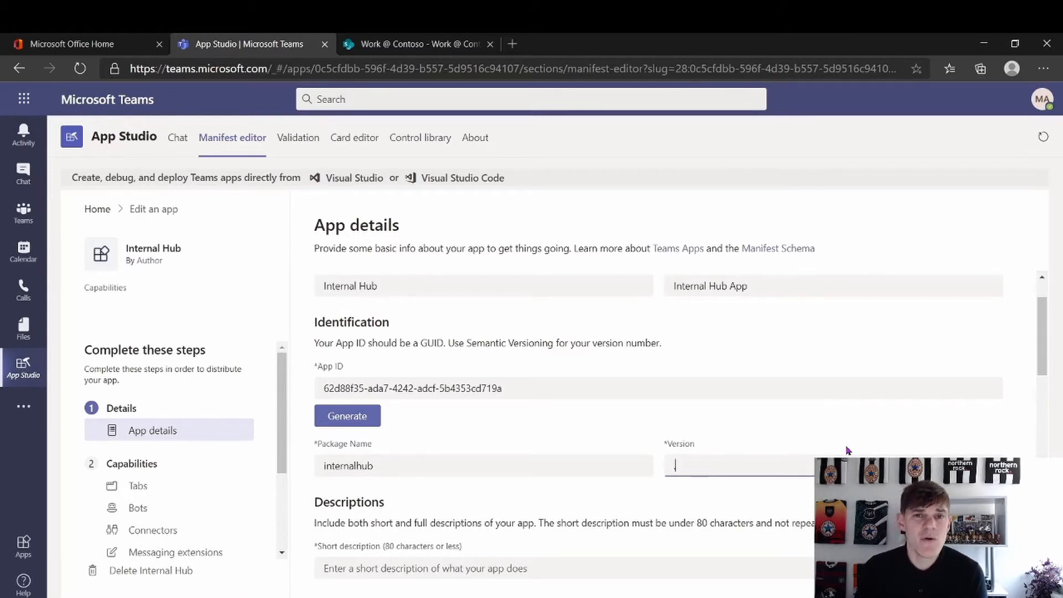
pyautogui.write('.0.0')
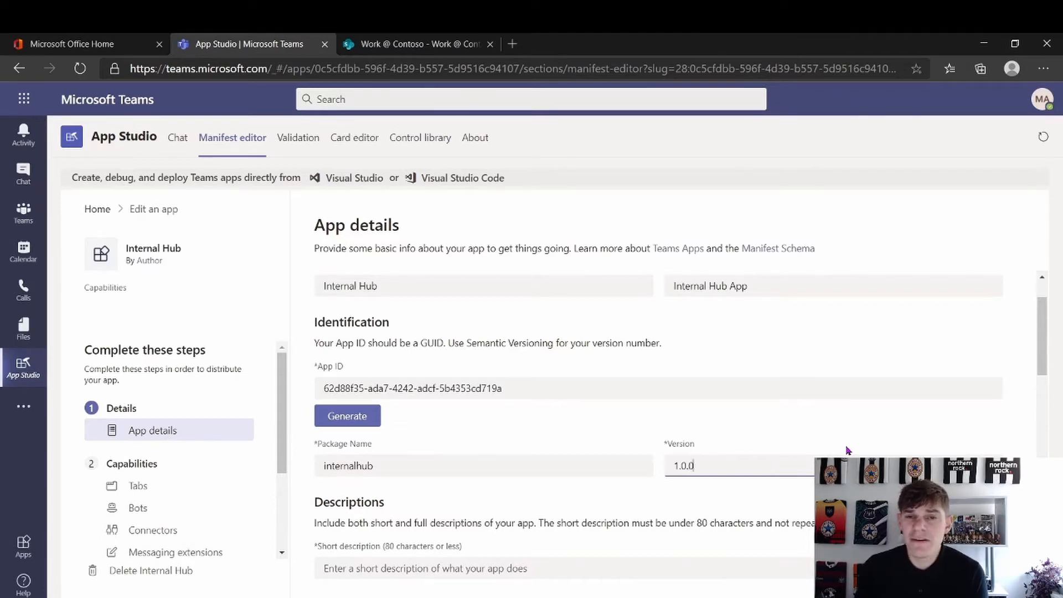
pyautogui.scroll(-1, 847, 450)
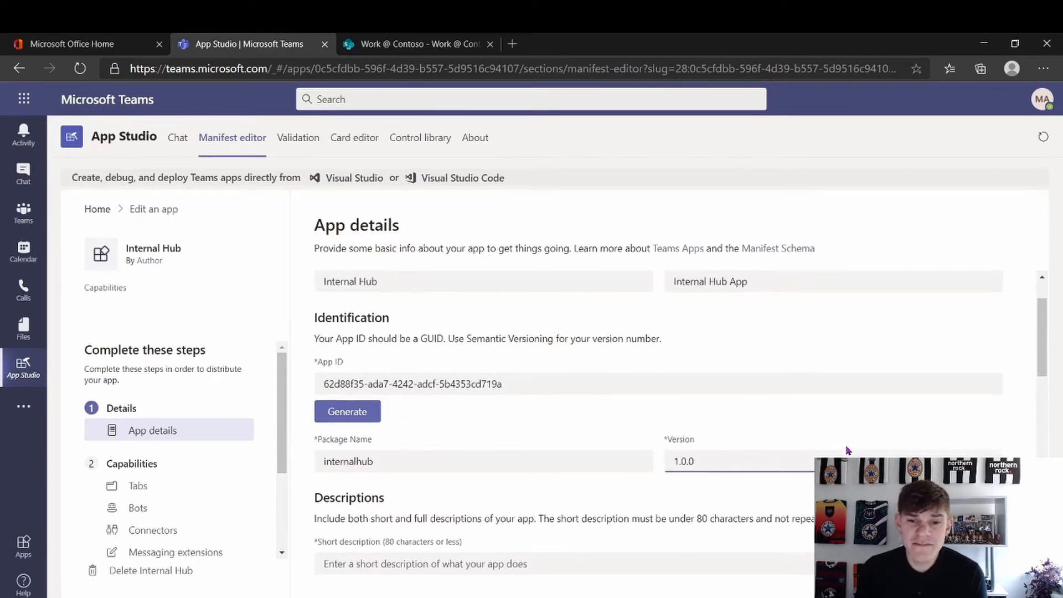
pyautogui.scroll(-1, 848, 451)
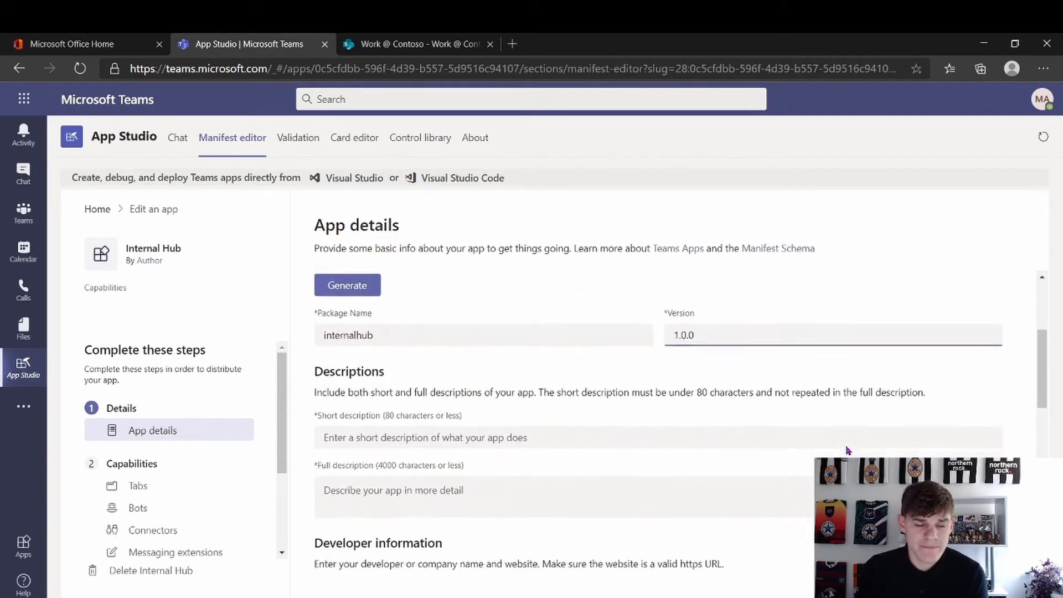
# Set the short description to 'An internal hub application'
pyautogui.click(491, 431)
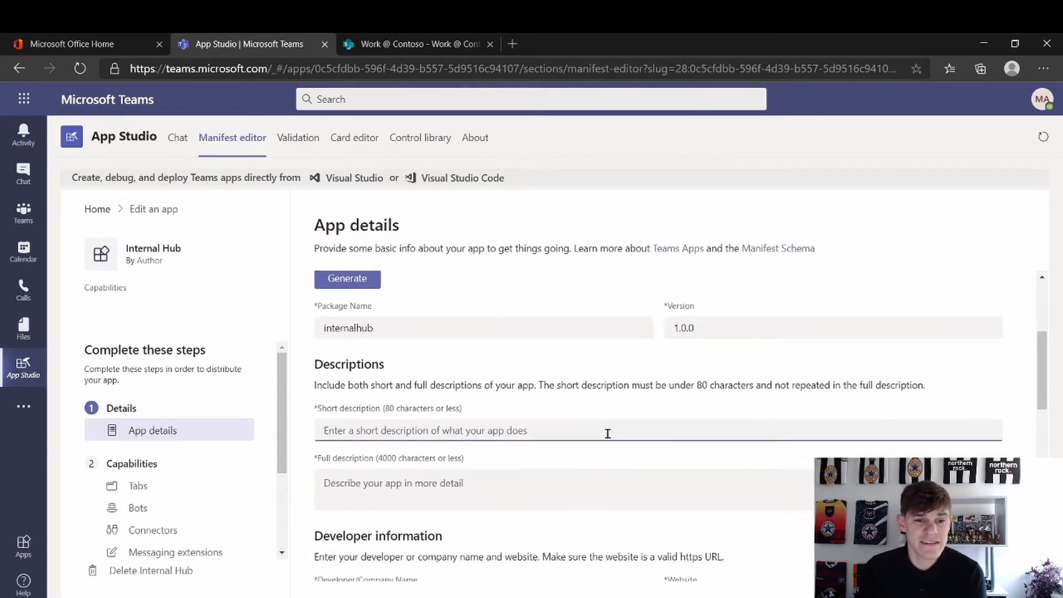
pyautogui.write('An in terna')
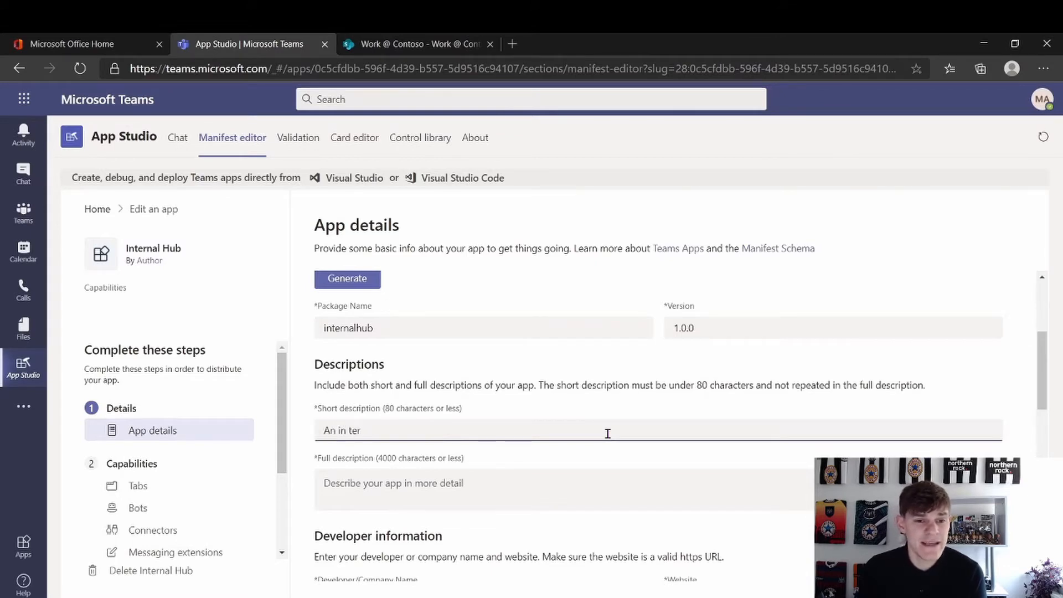
pyautogui.press('BackSpace')
pyautogui.press('BackSpace')
pyautogui.press('BackSpace')
pyautogui.press('BackSpace')
pyautogui.write('ternal hub')
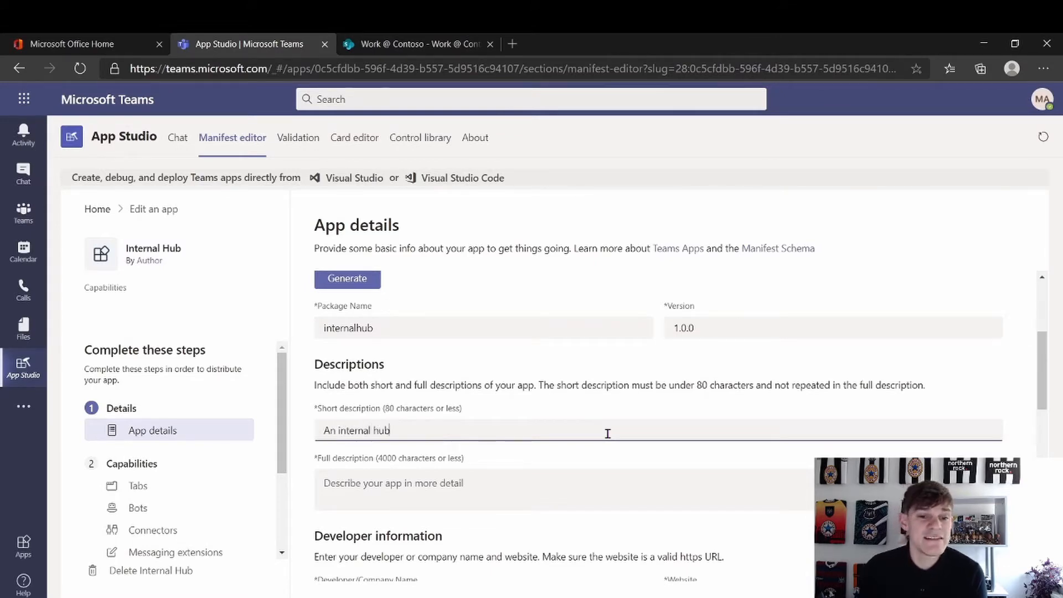
pyautogui.write(' application')
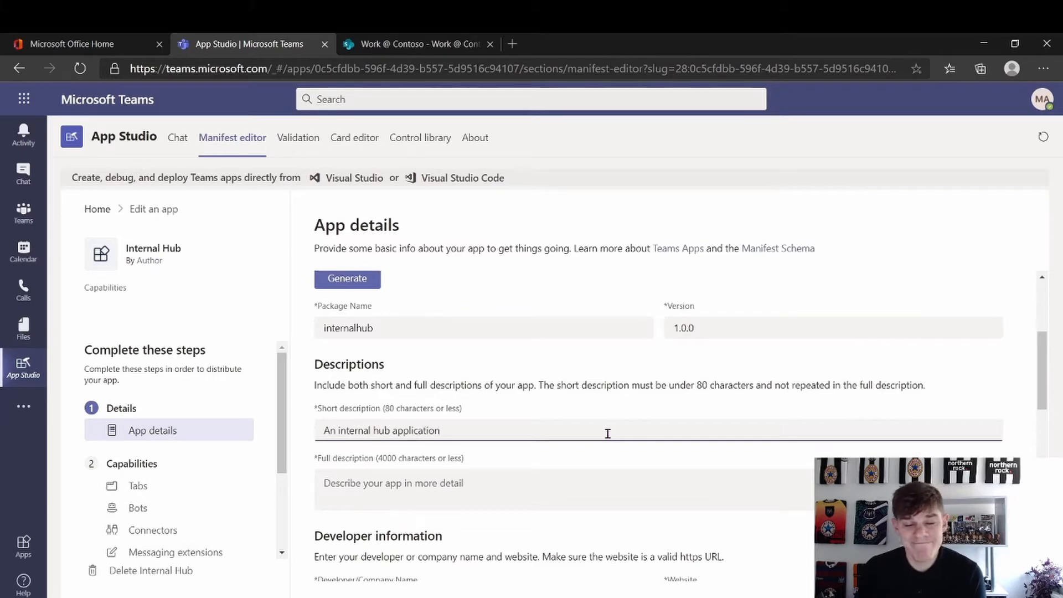
# Set the full description to 'An application for our internal hub'
pyautogui.click(480, 497)
pyautogui.write('A appl')
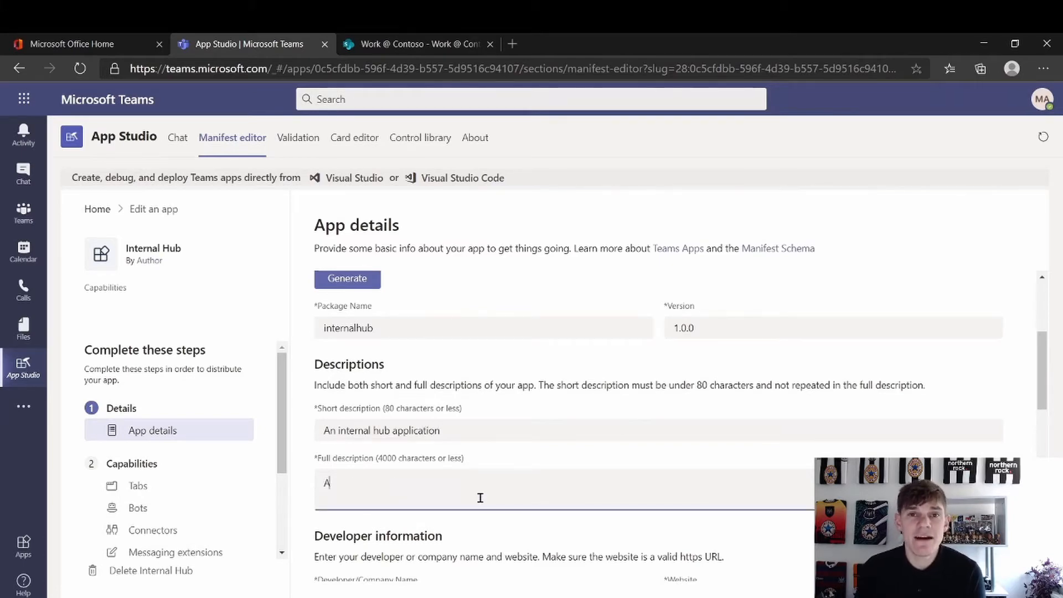
pyautogui.press('BackSpace')
pyautogui.press('BackSpace')
pyautogui.press('BackSpace')
pyautogui.press('BackSpace')
pyautogui.press('BackSpace')
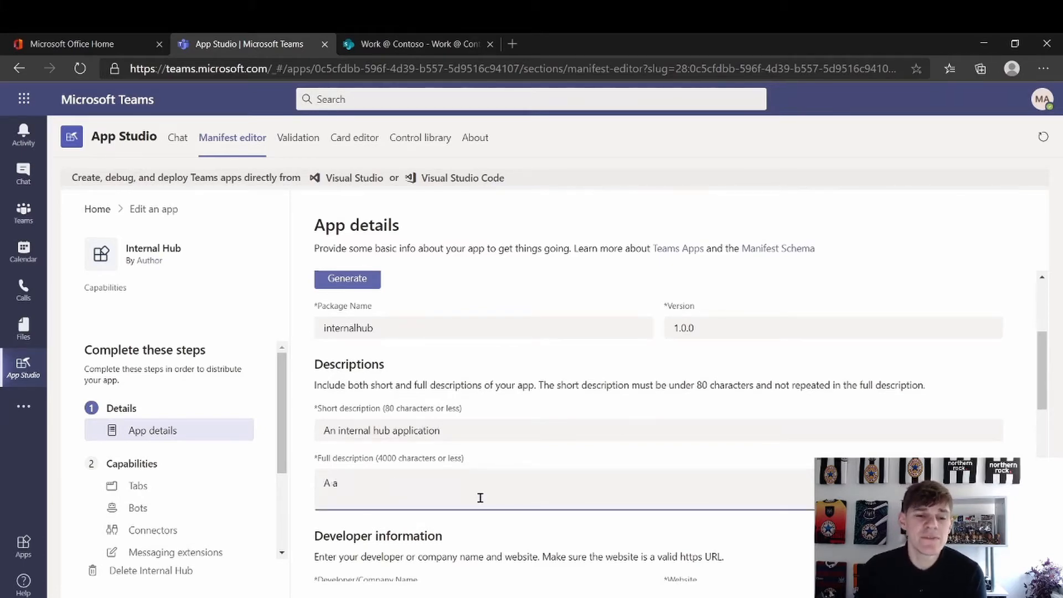
pyautogui.write('n application')
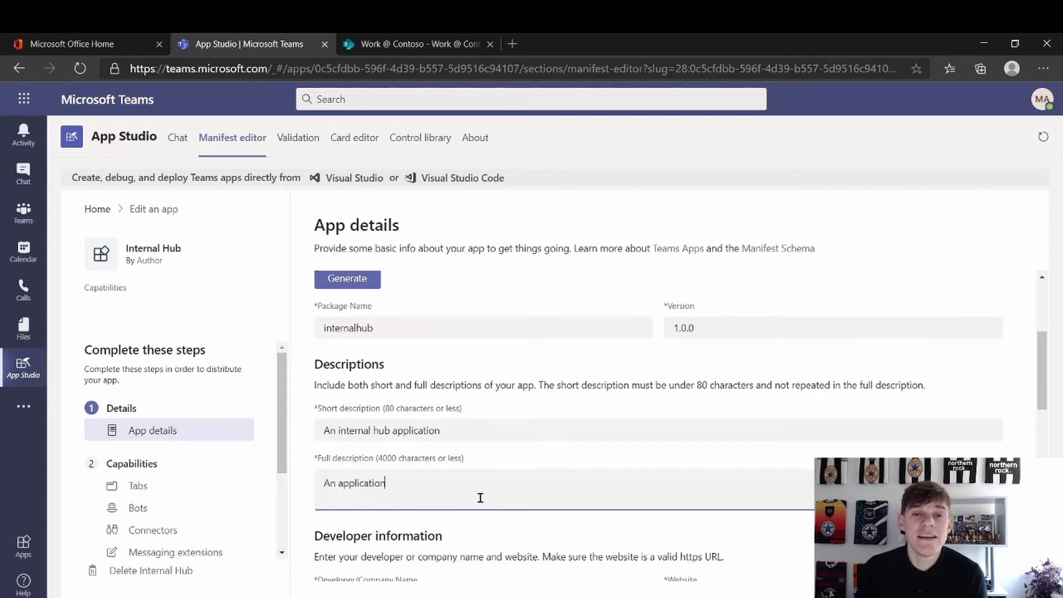
pyautogui.write(' for our int')
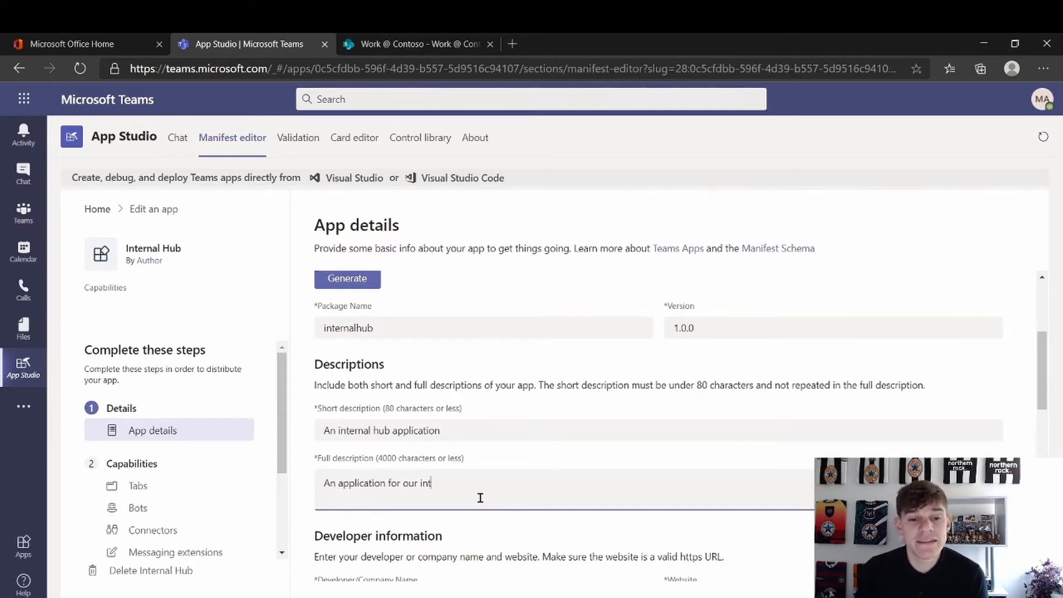
pyautogui.write('ernal hub')
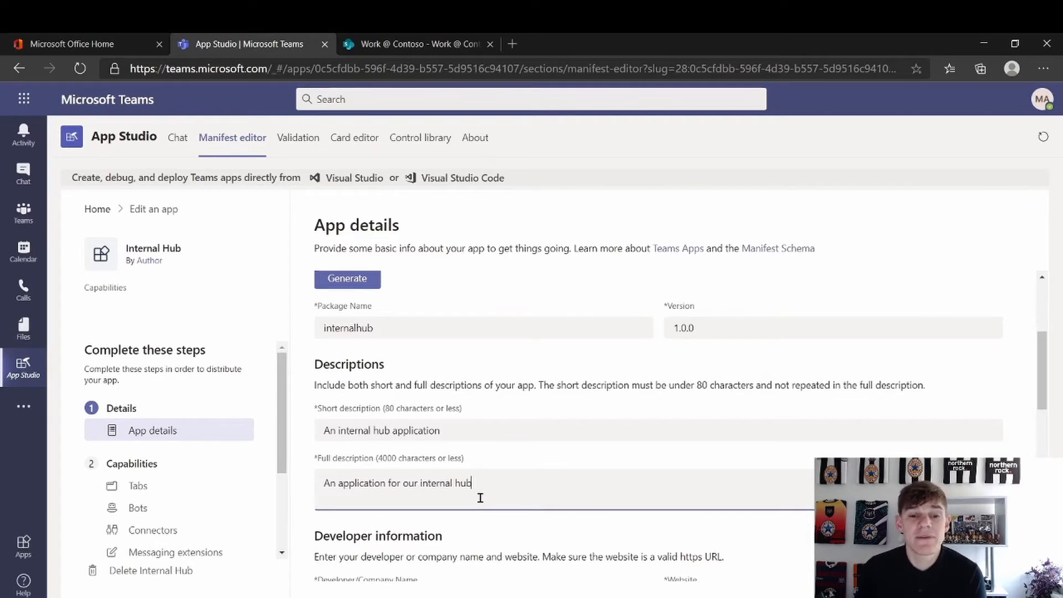
pyautogui.scroll(-1, 481, 498)
pyautogui.scroll(-2, 480, 498)
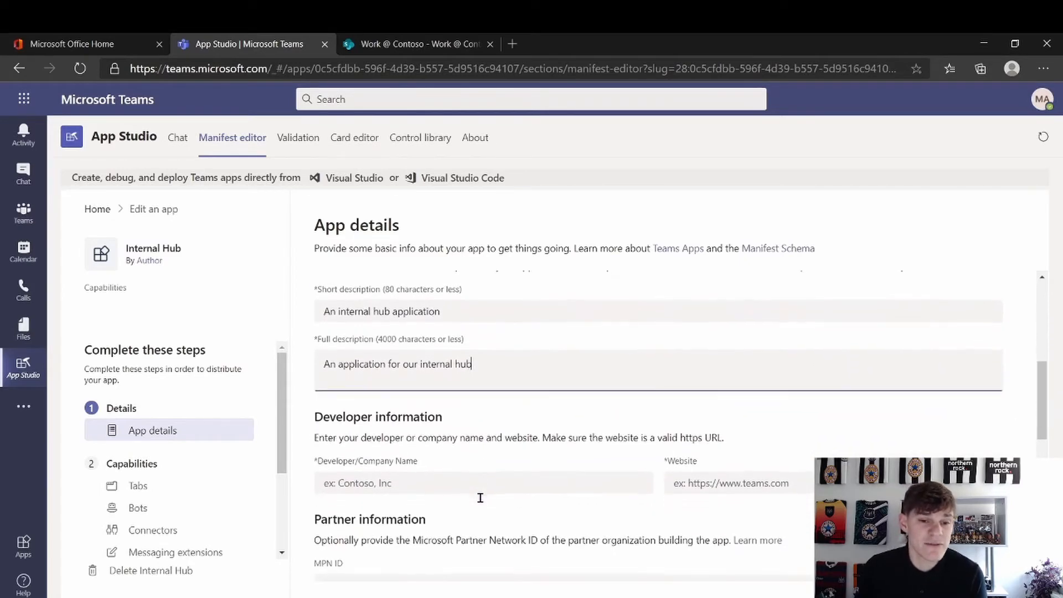
pyautogui.scroll(-1, 499, 494)
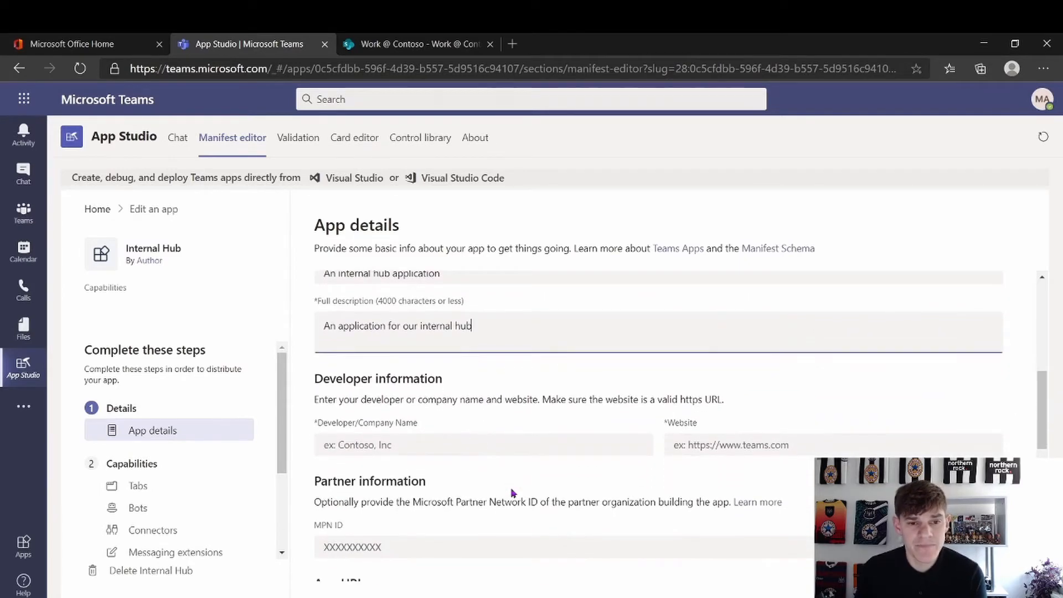
# Enter the developer's name as Developer/Company Name and type their website URL
pyautogui.click(504, 446)
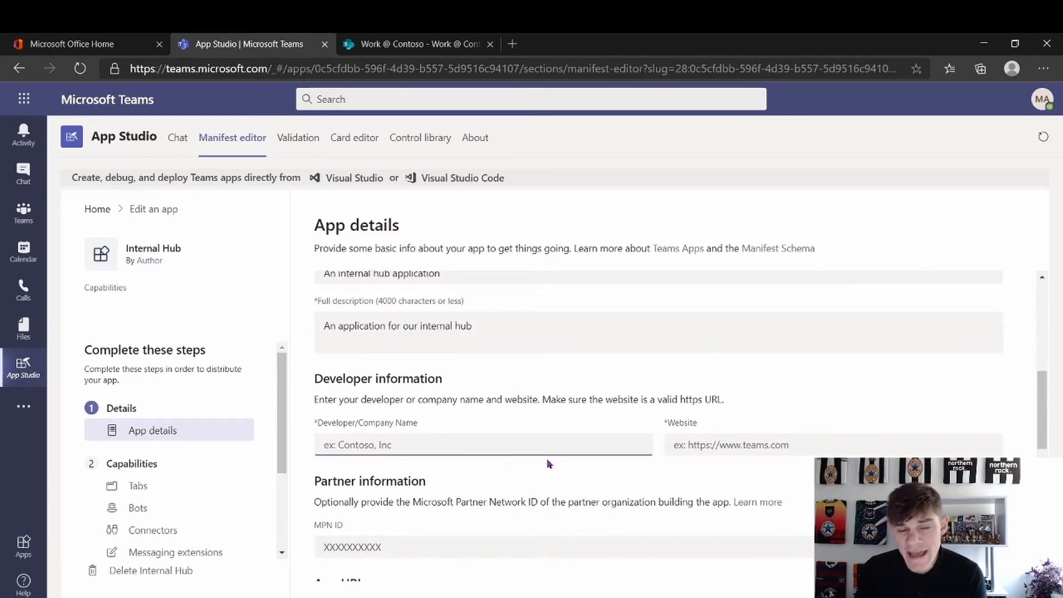
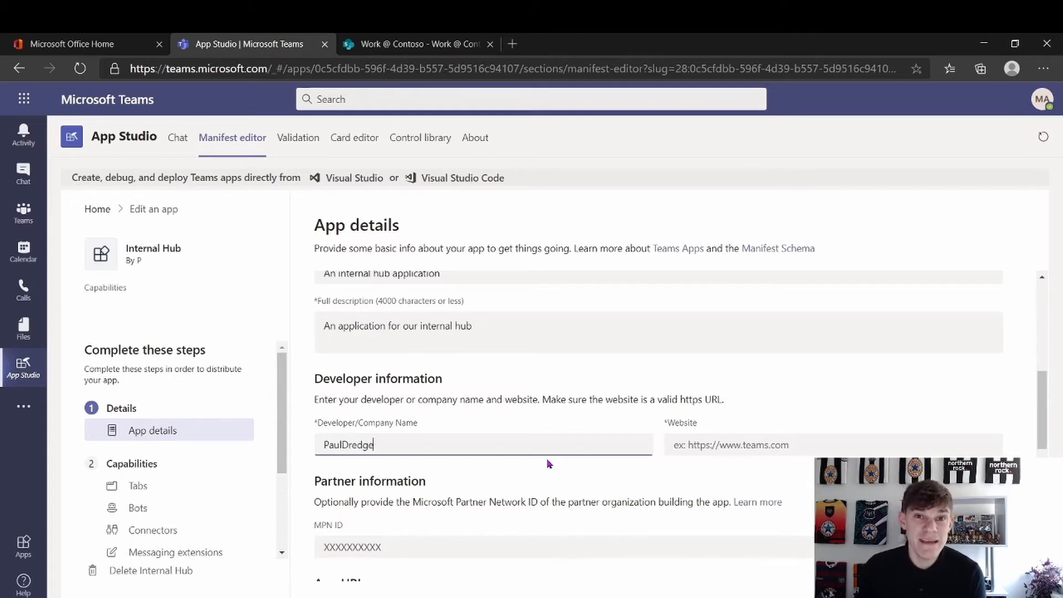
pyautogui.click(701, 440)
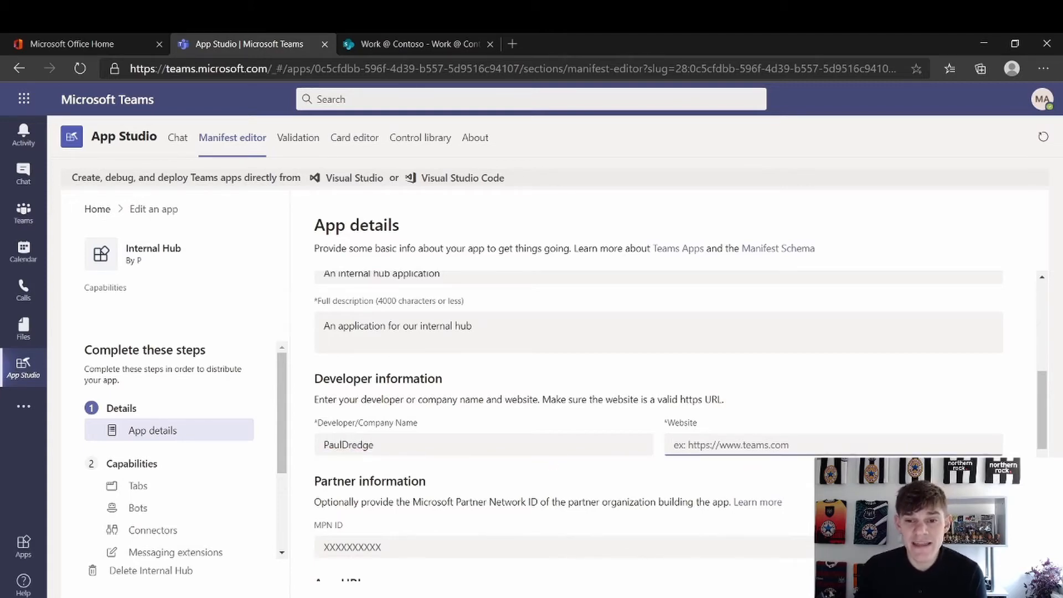
pyautogui.write('ht')
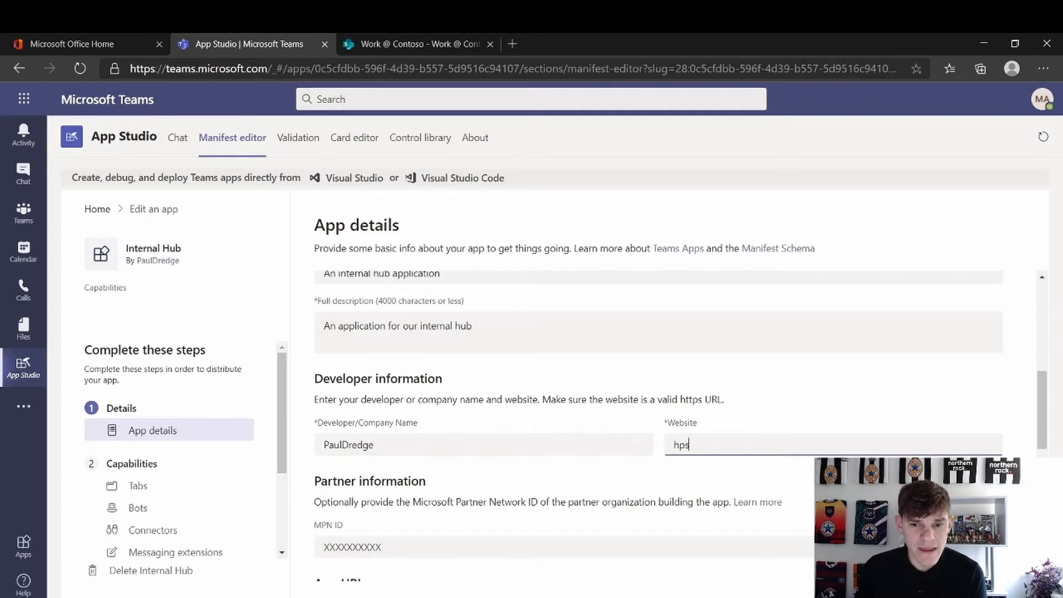
pyautogui.write('tp')
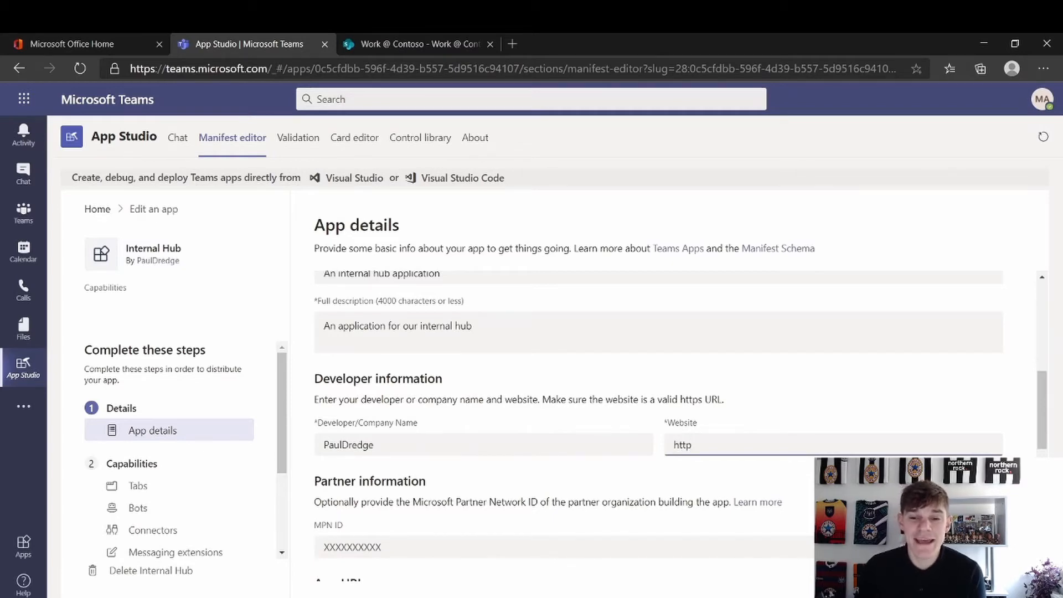
pyautogui.write('://pauldre')
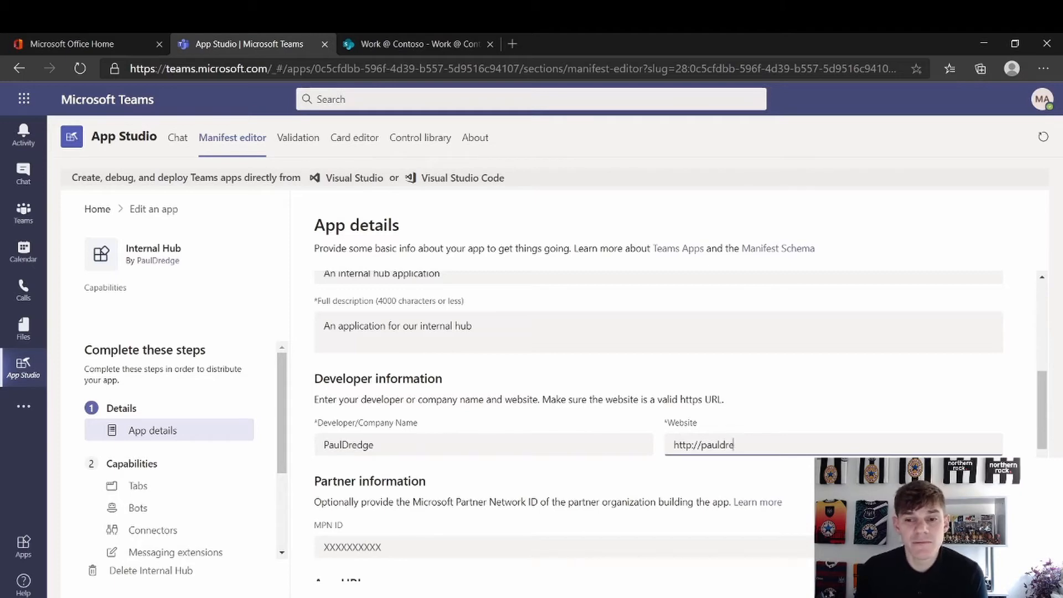
pyautogui.write('ddge.co.uk')
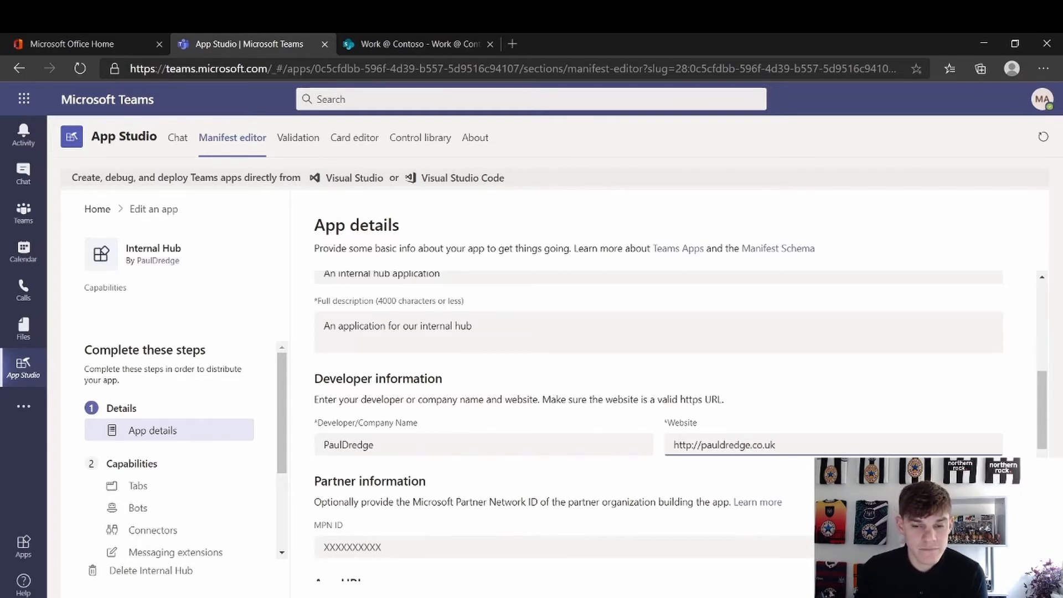
# Copy the website URL into the Privacy statement and Terms of use fields
pyautogui.scroll(-3, 660, 427)
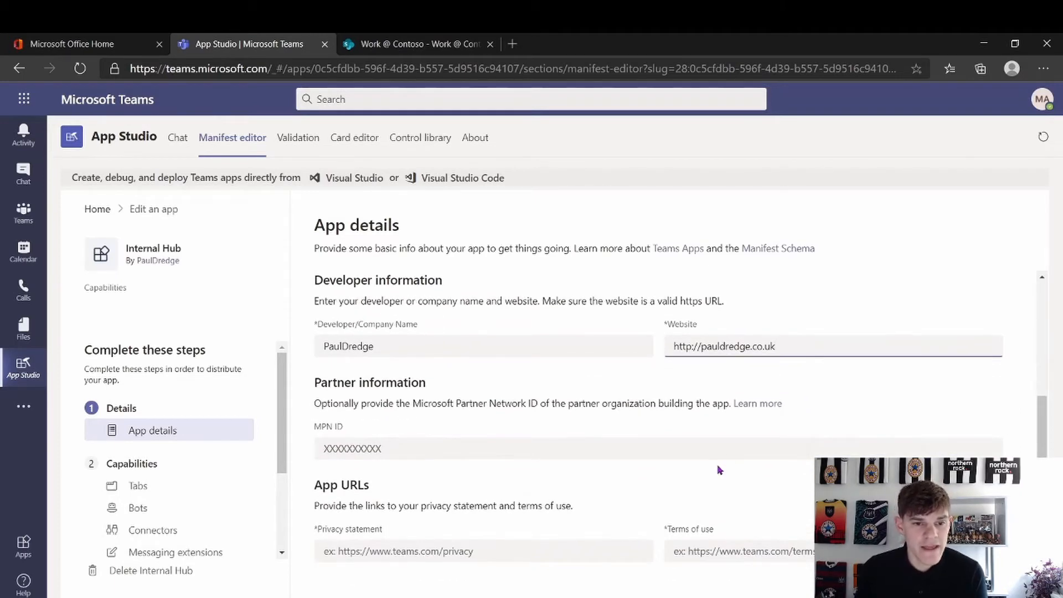
pyautogui.scroll(-1, 717, 464)
pyautogui.scroll(-1, 373, 431)
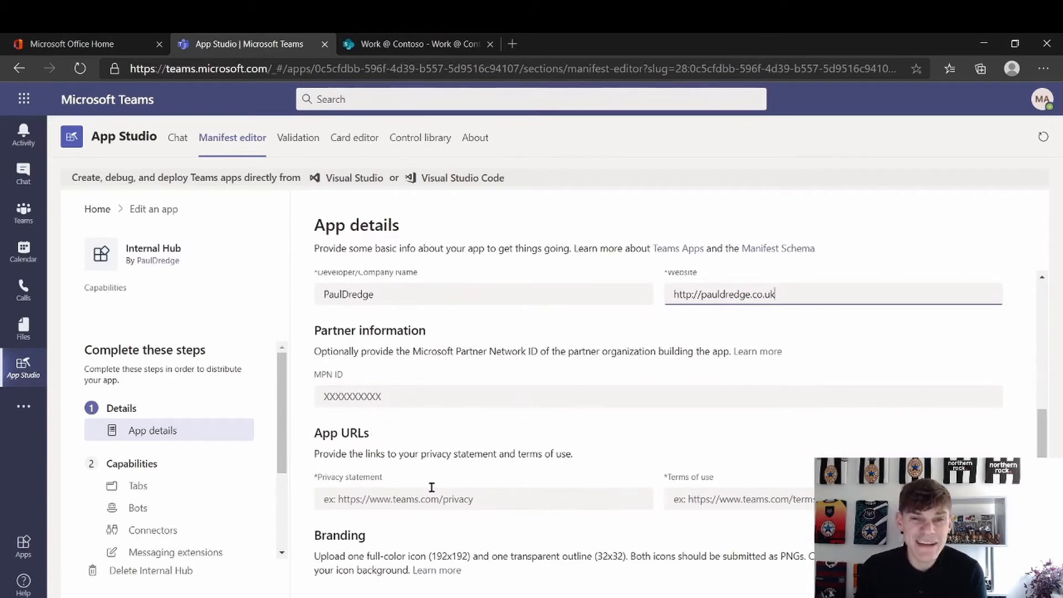
pyautogui.moveTo(780, 294); pyautogui.dragTo(629, 298)
pyautogui.hotkey('ctrl', 'c')
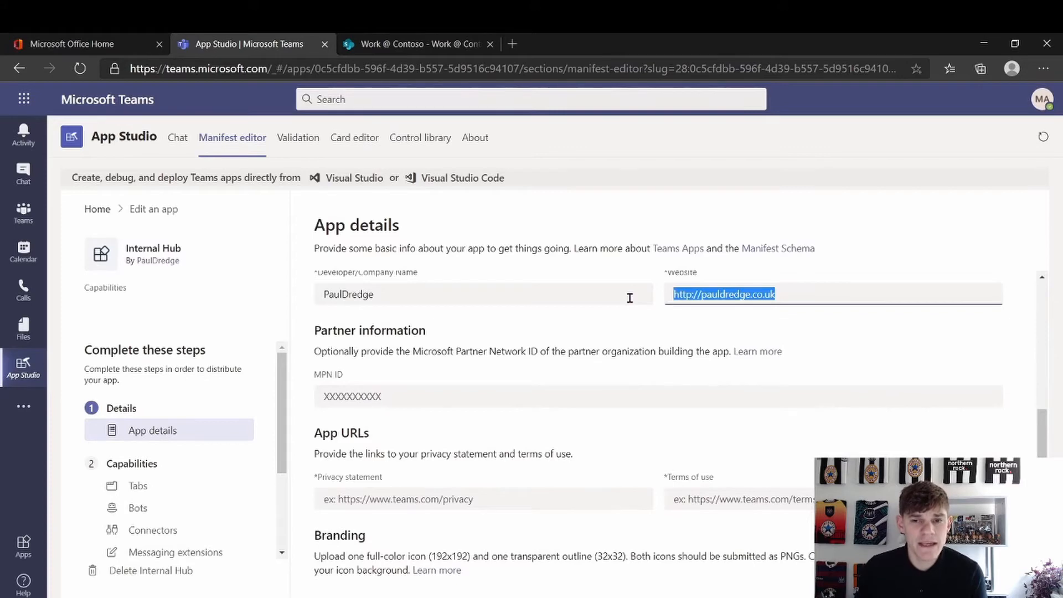
pyautogui.click(527, 494)
pyautogui.hotkey('ctrl', 'v')
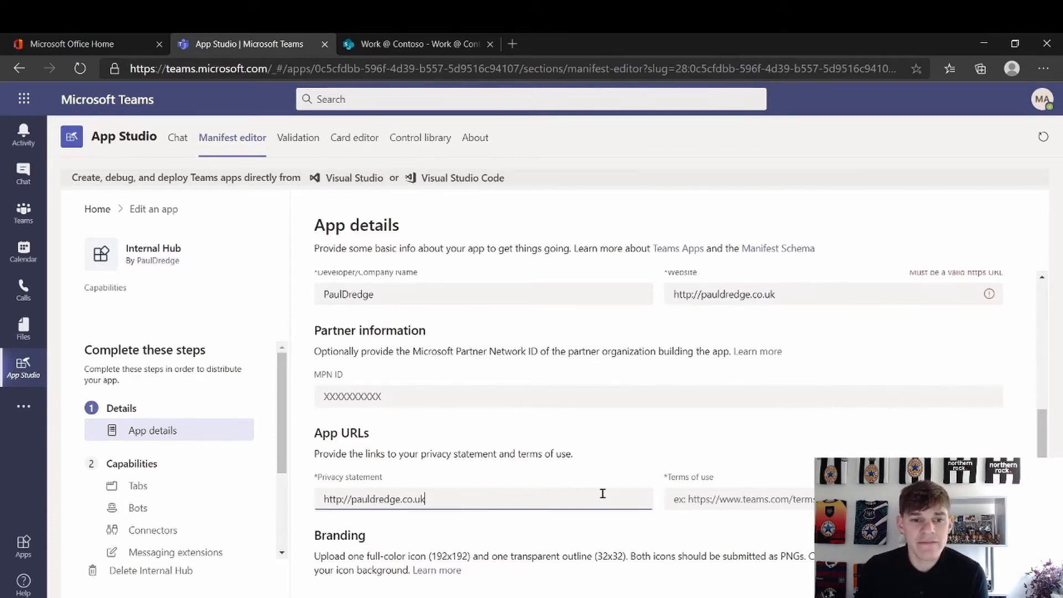
pyautogui.click(697, 493)
pyautogui.hotkey('ctrl', 'v')
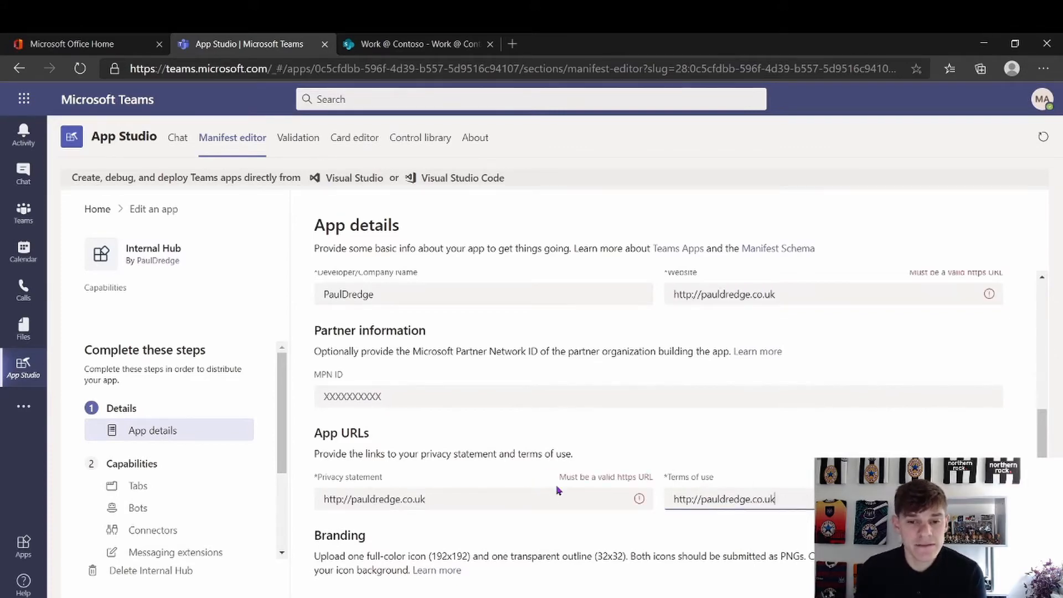
# Change http to https in the privacy statement and terms of use links
pyautogui.click(504, 496)
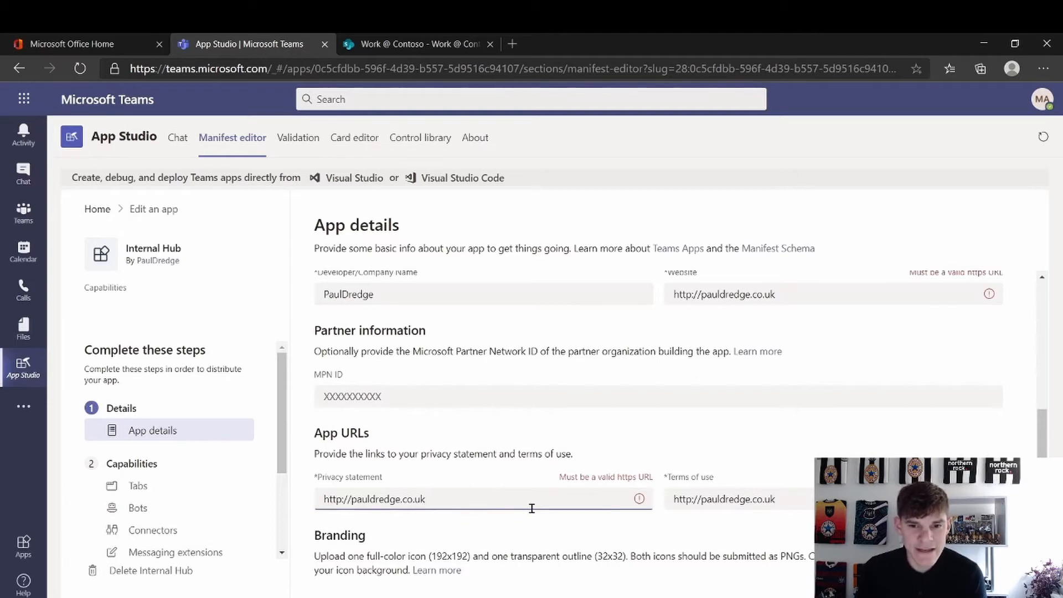
pyautogui.click(340, 500)
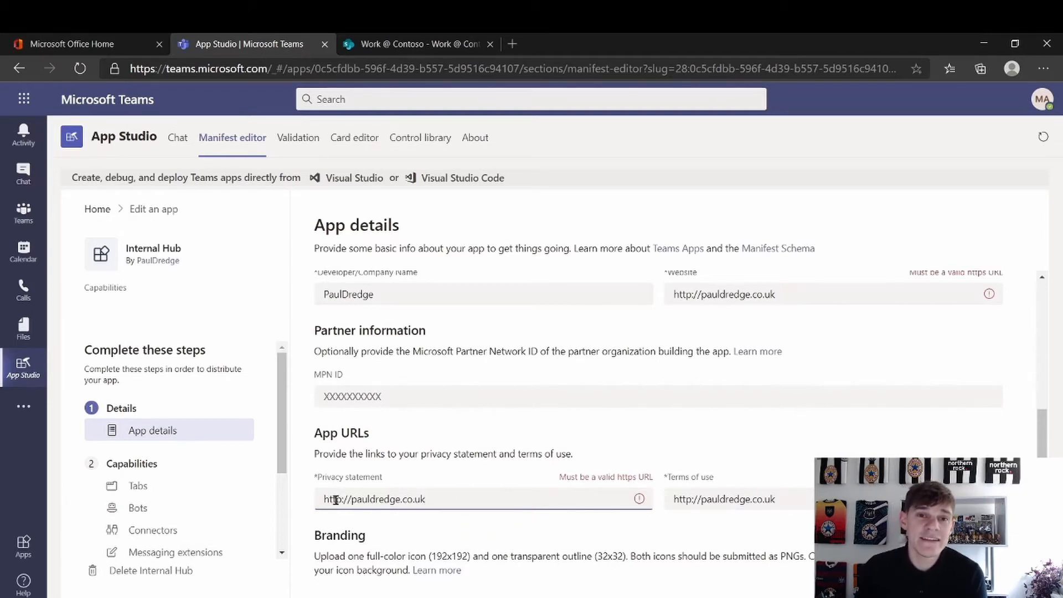
pyautogui.write('s')
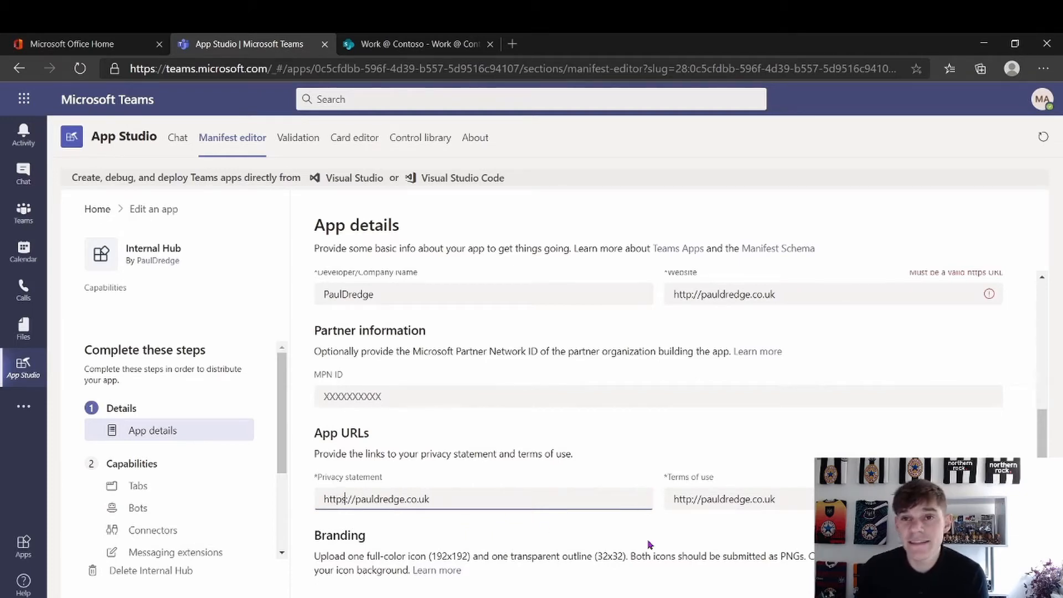
pyautogui.click(689, 500)
pyautogui.write('s')
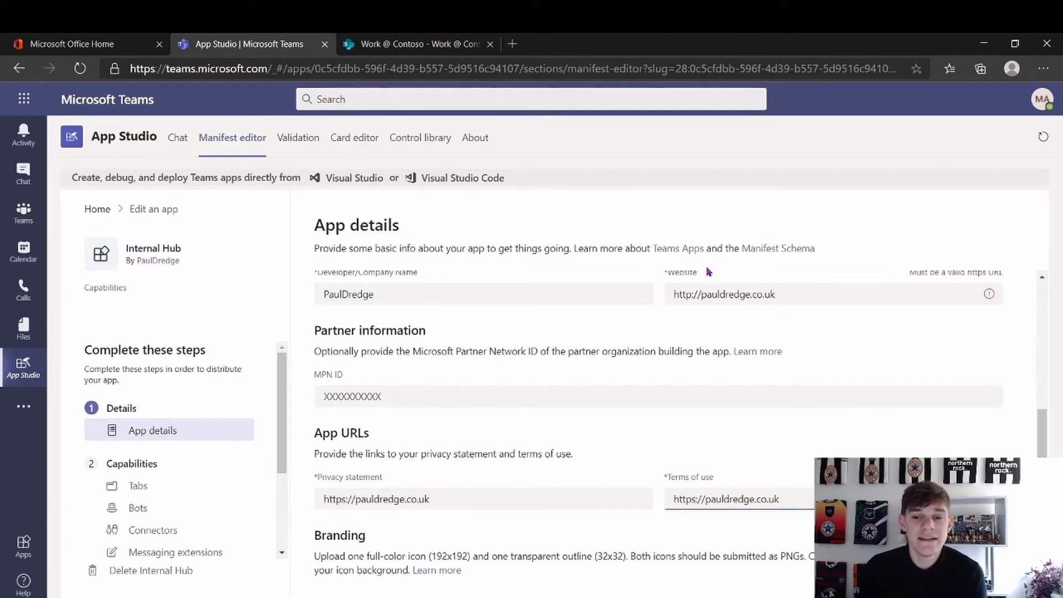
pyautogui.click(690, 296)
# Switch the website address to https, then save a dark navy #40497E accent colour
pyautogui.write('s')
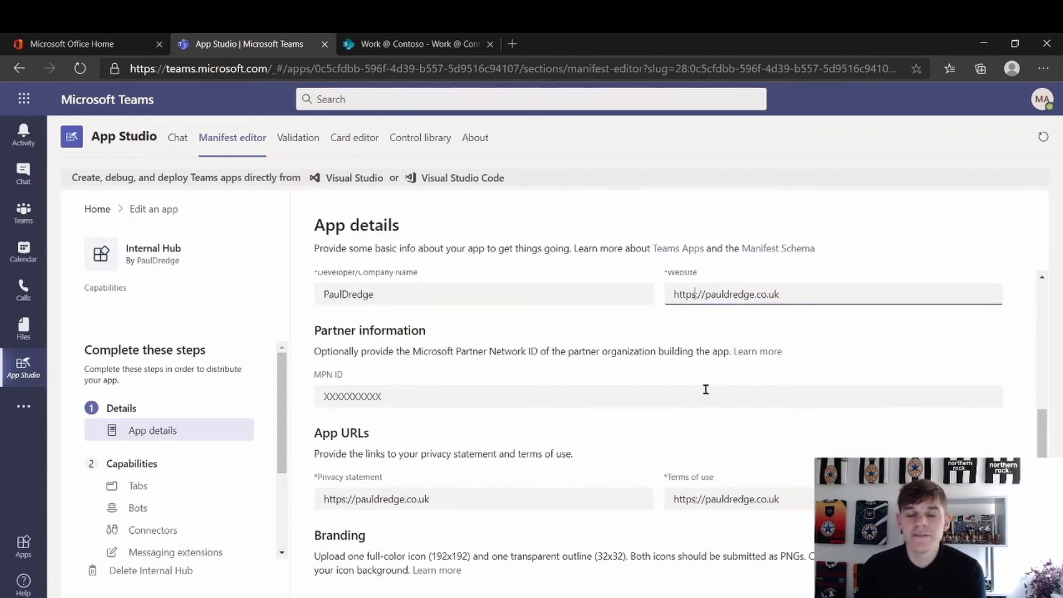
pyautogui.scroll(-3, 626, 461)
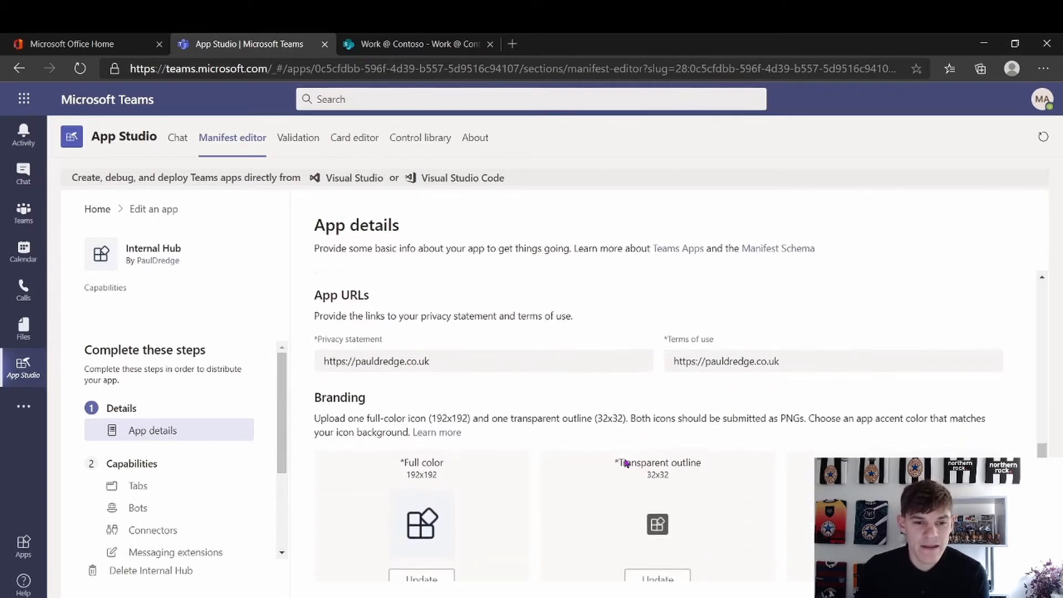
pyautogui.scroll(-1, 626, 464)
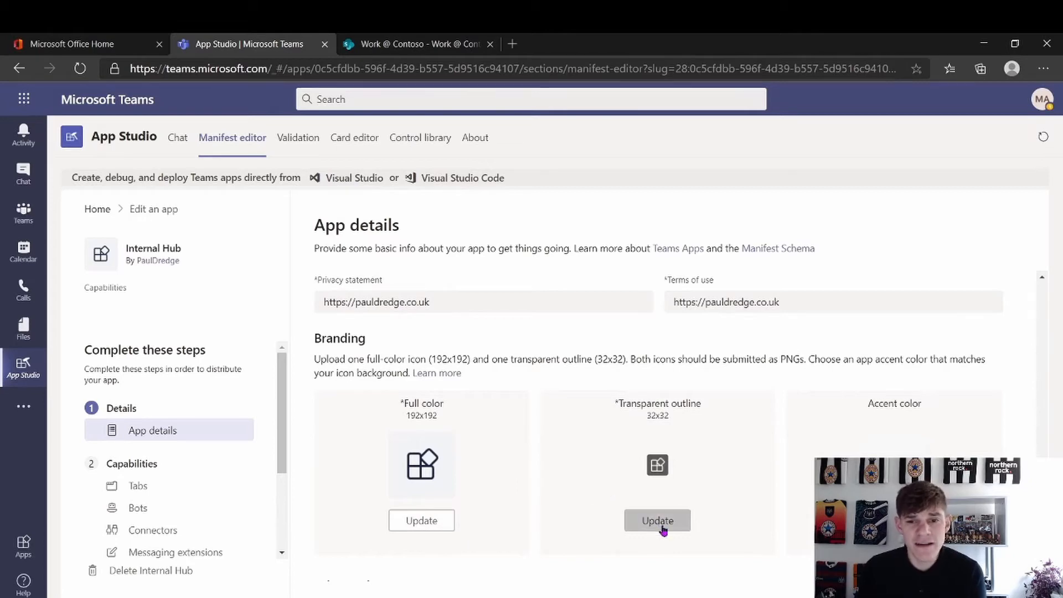
pyautogui.click(896, 521)
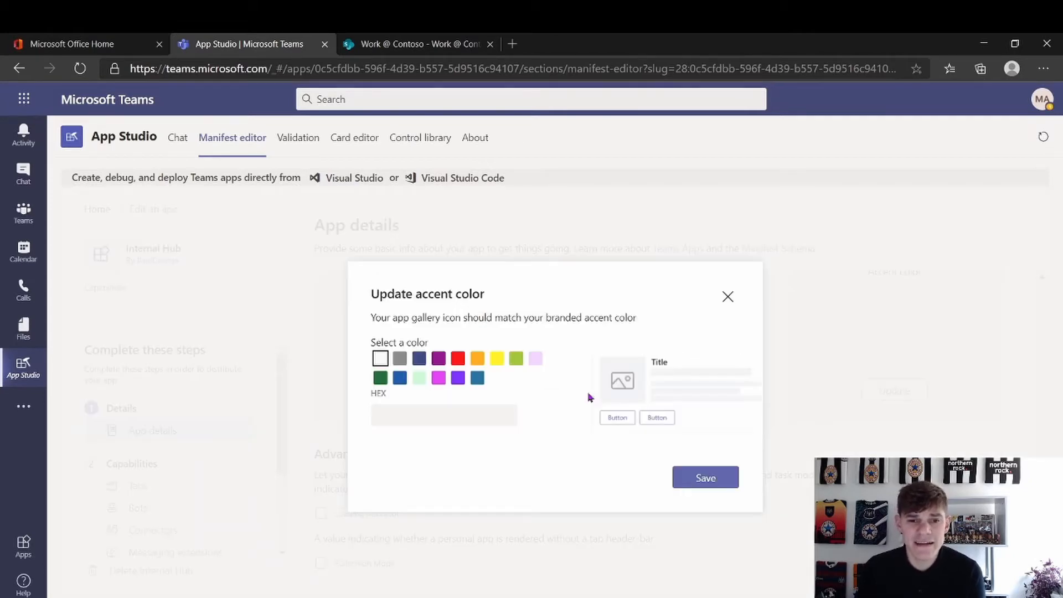
pyautogui.click(422, 361)
pyautogui.click(714, 480)
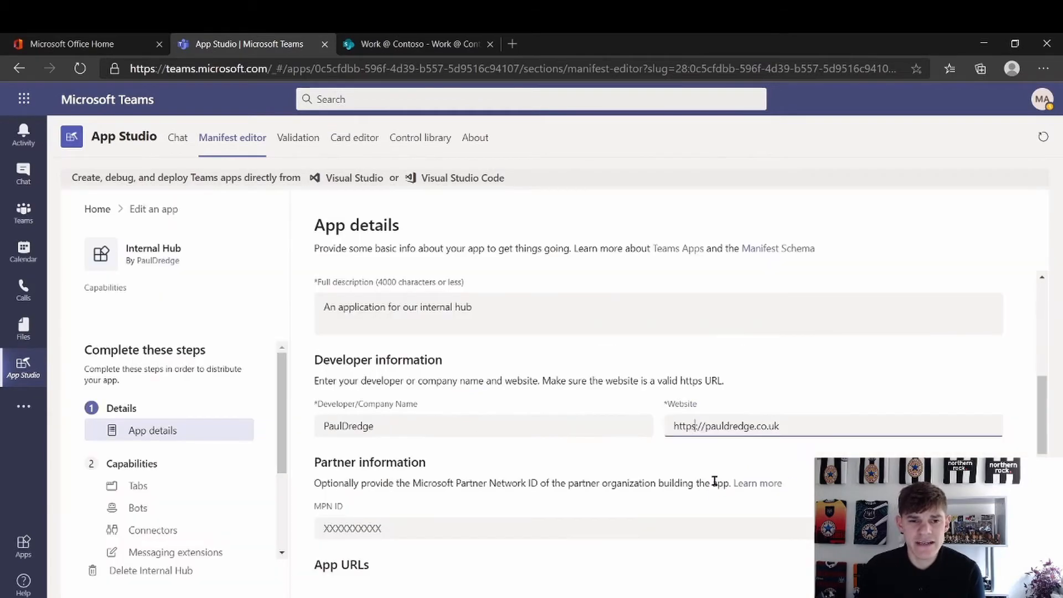
pyautogui.scroll(-5, 789, 480)
pyautogui.scroll(-2, 788, 476)
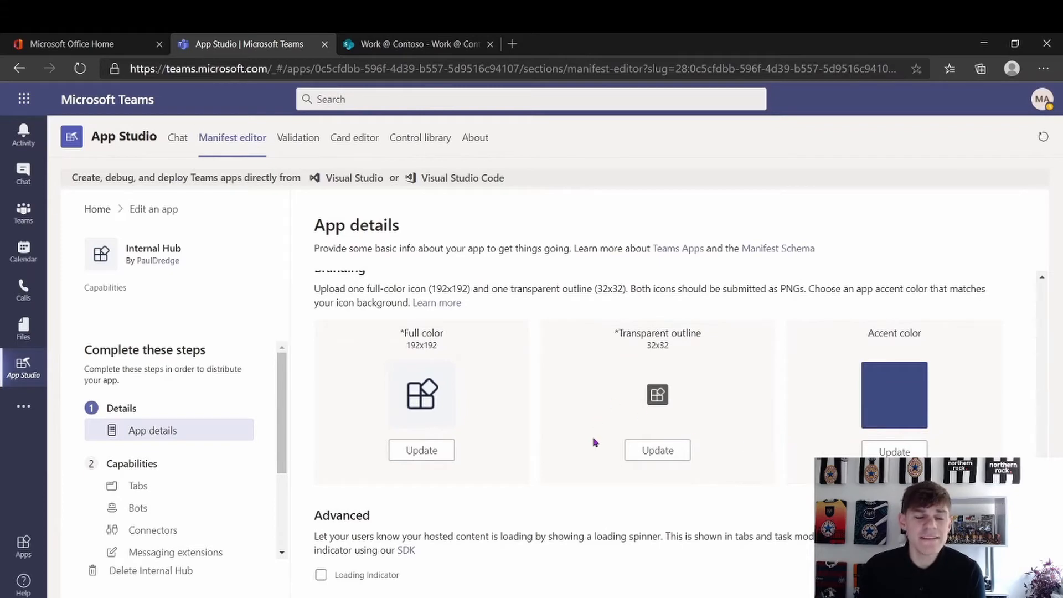
pyautogui.scroll(-1, 420, 497)
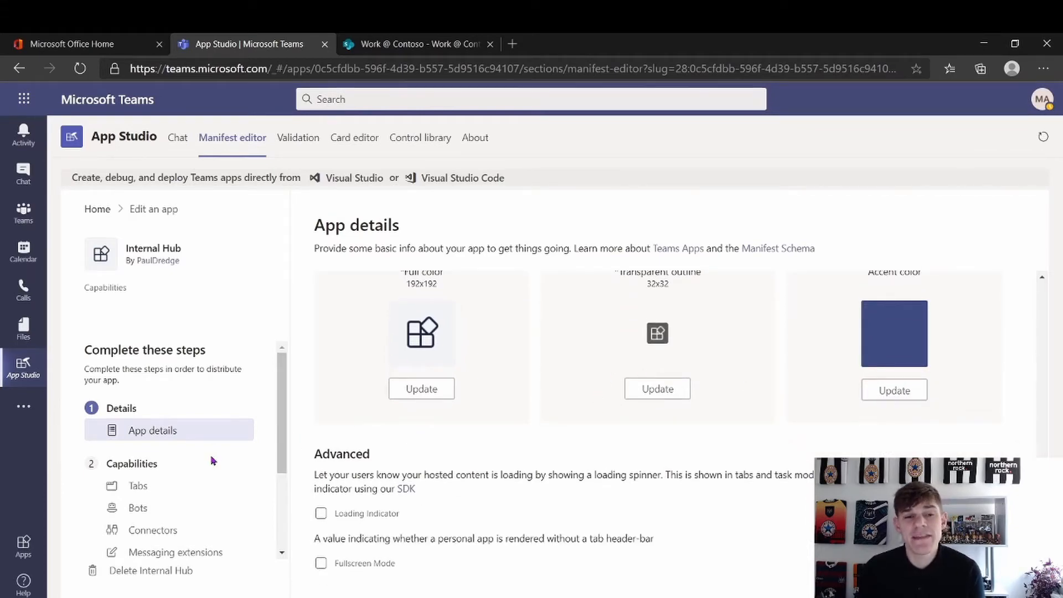
pyautogui.moveTo(280, 447); pyautogui.dragTo(281, 478)
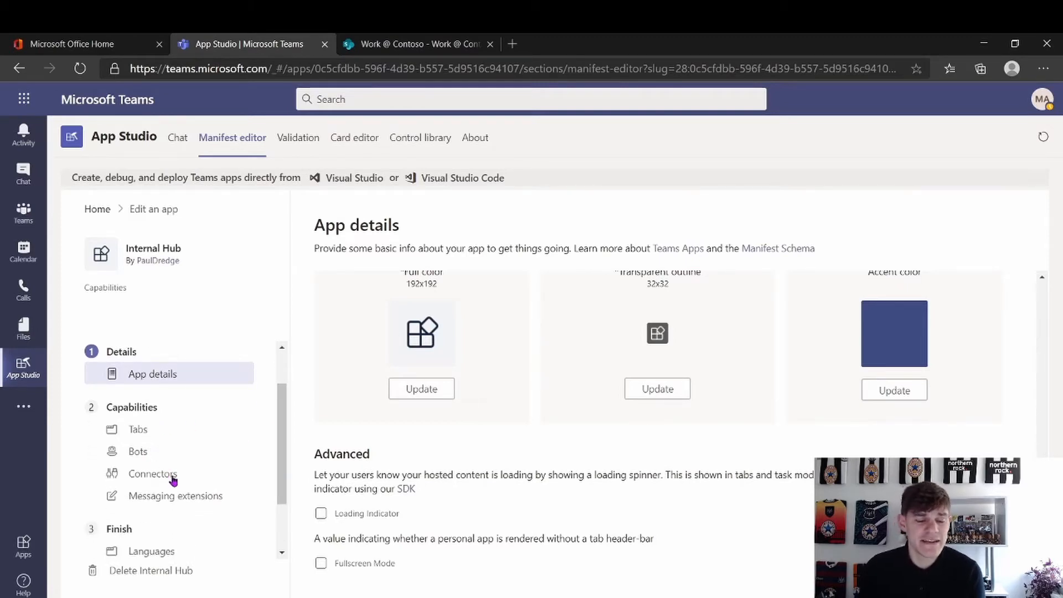
pyautogui.click(129, 433)
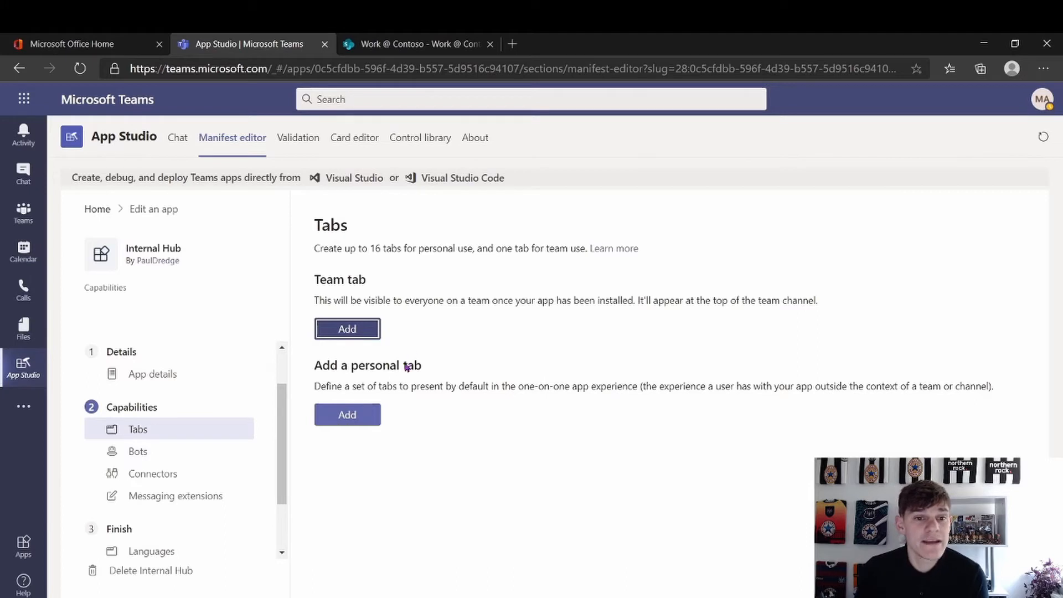
pyautogui.click(371, 415)
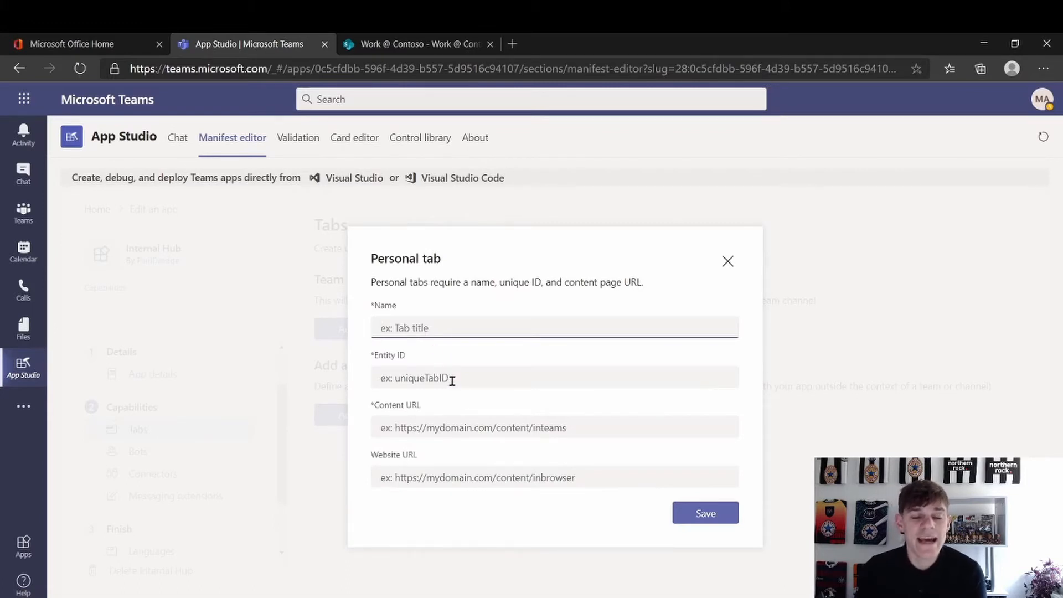
pyautogui.write('Internal')
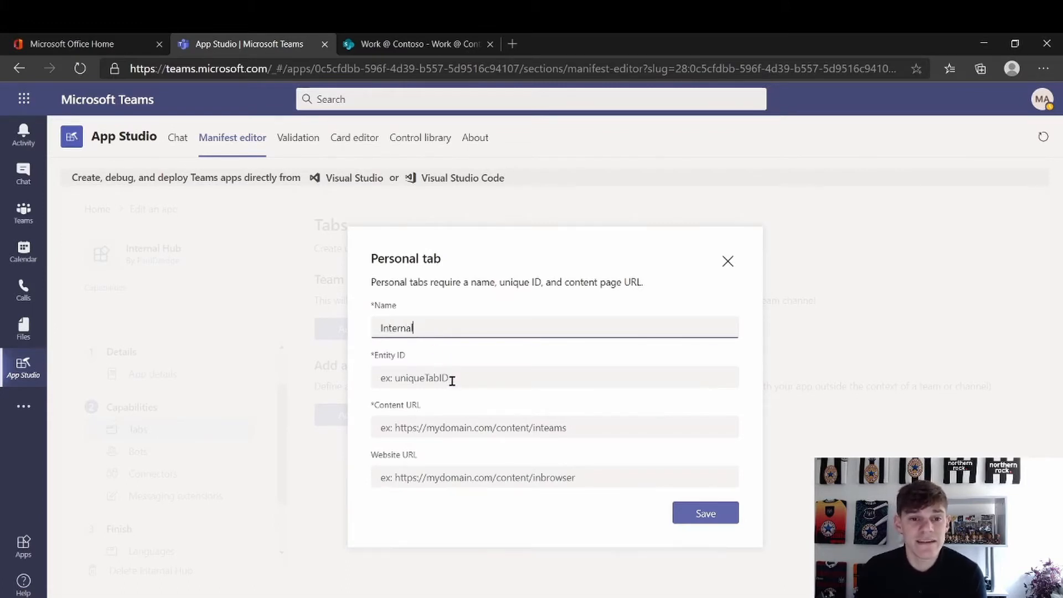
pyautogui.write(' Hub')
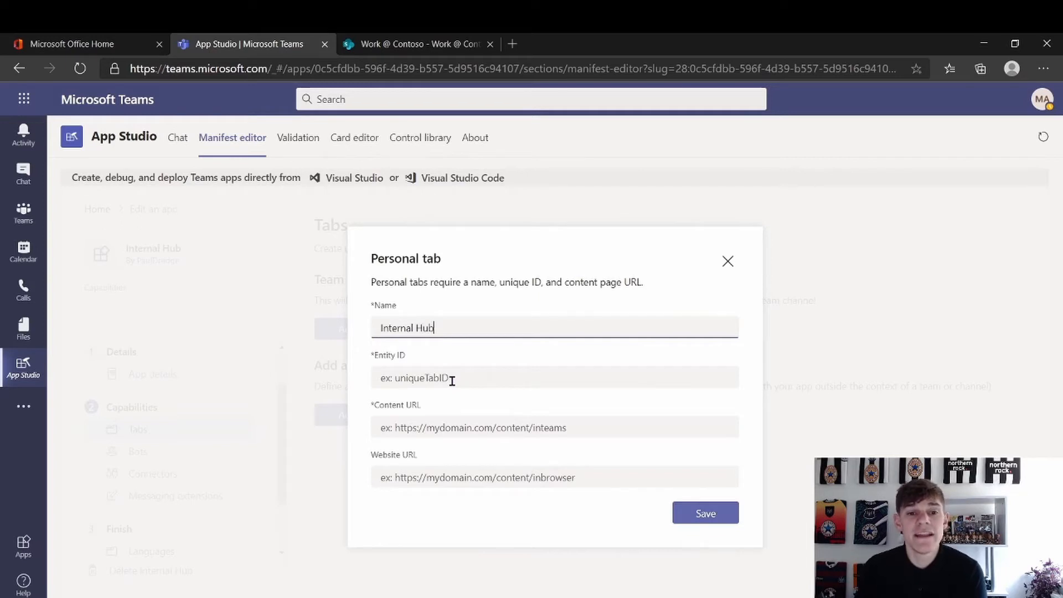
pyautogui.click(480, 370)
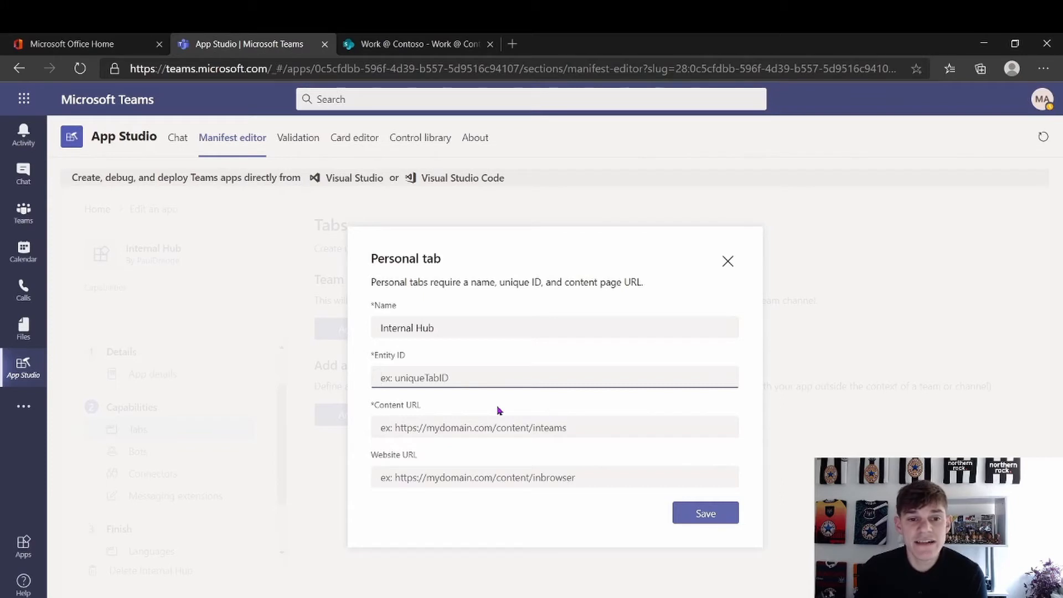
pyautogui.write('010101010101')
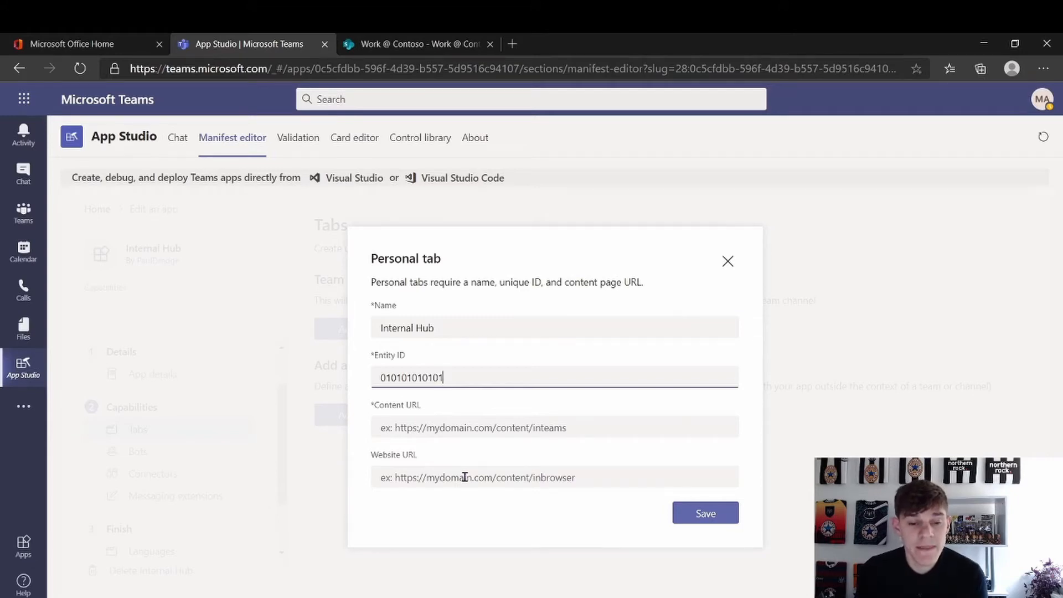
# Copy the Work @ Contoso SharePoint site's address and return to App Studio
pyautogui.click(423, 46)
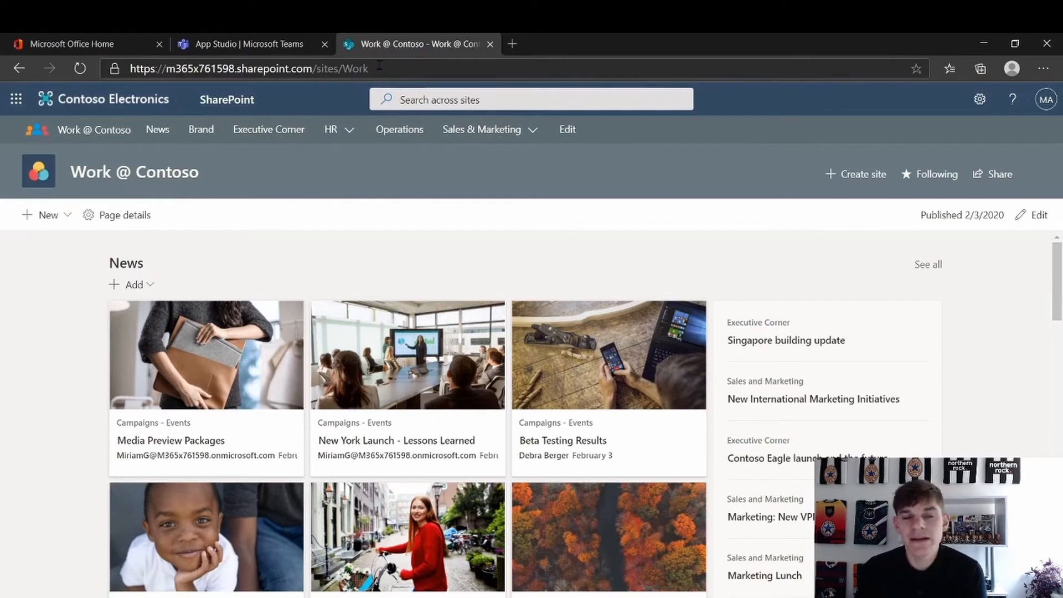
pyautogui.click(379, 65)
pyautogui.hotkey('ctrl', 'c')
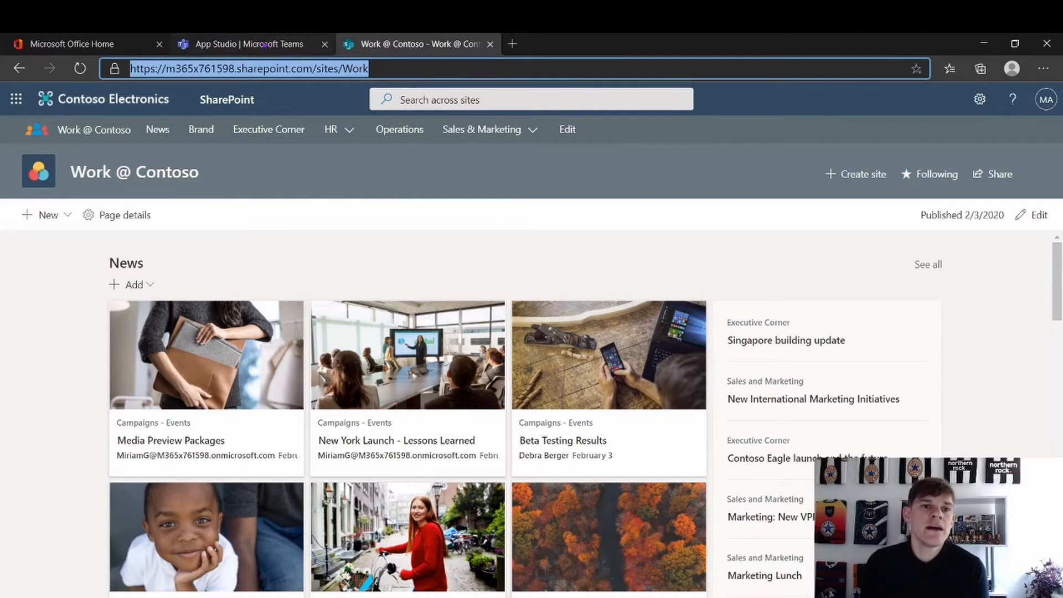
pyautogui.click(249, 44)
# Paste the Work site address into both the Content URL and Website URL fields
pyautogui.click(468, 431)
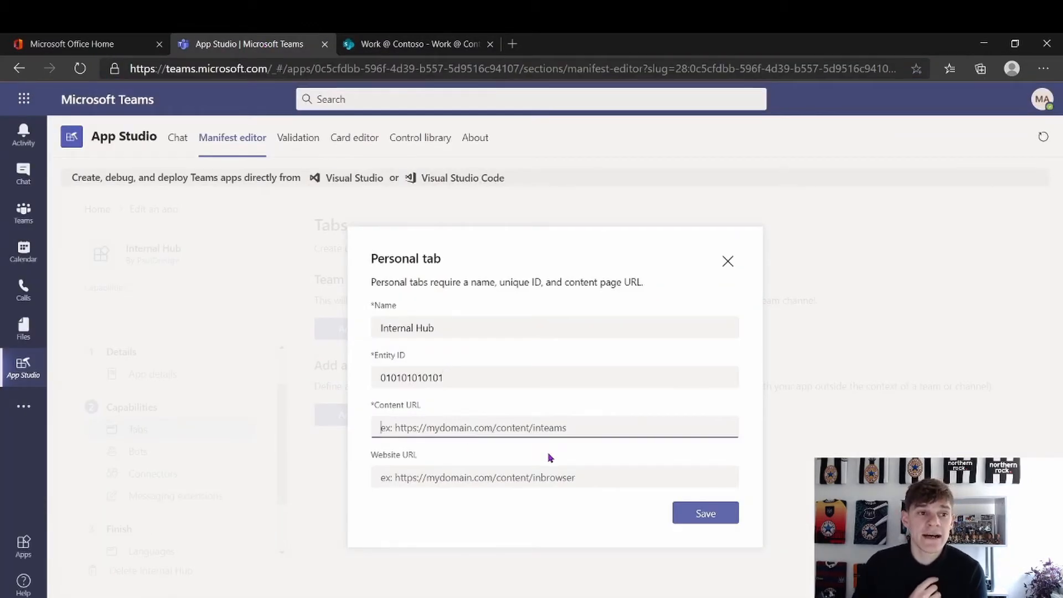
pyautogui.hotkey('ctrl', 'v')
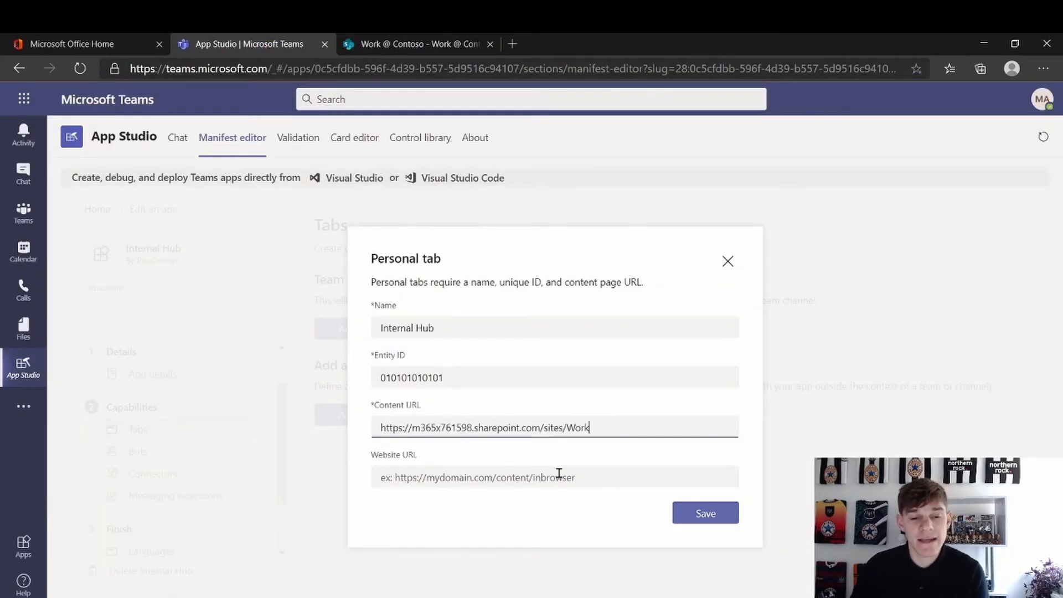
pyautogui.click(590, 478)
pyautogui.hotkey('ctrl', 'v')
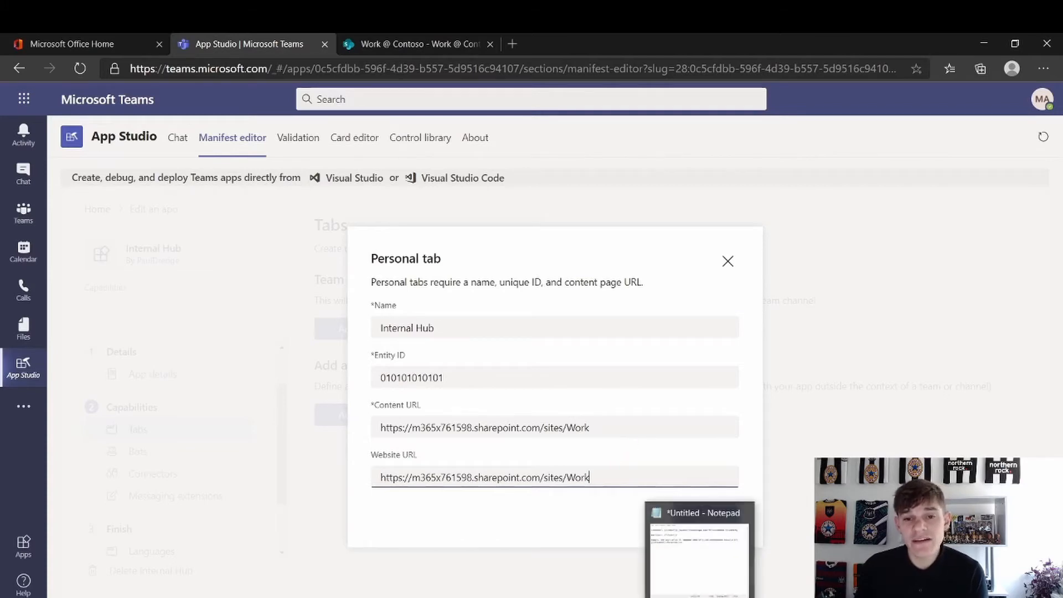
# In Notepad, fill the teamslogon contentUrl template with the Work site's root and /sites/Work path
pyautogui.click(666, 580)
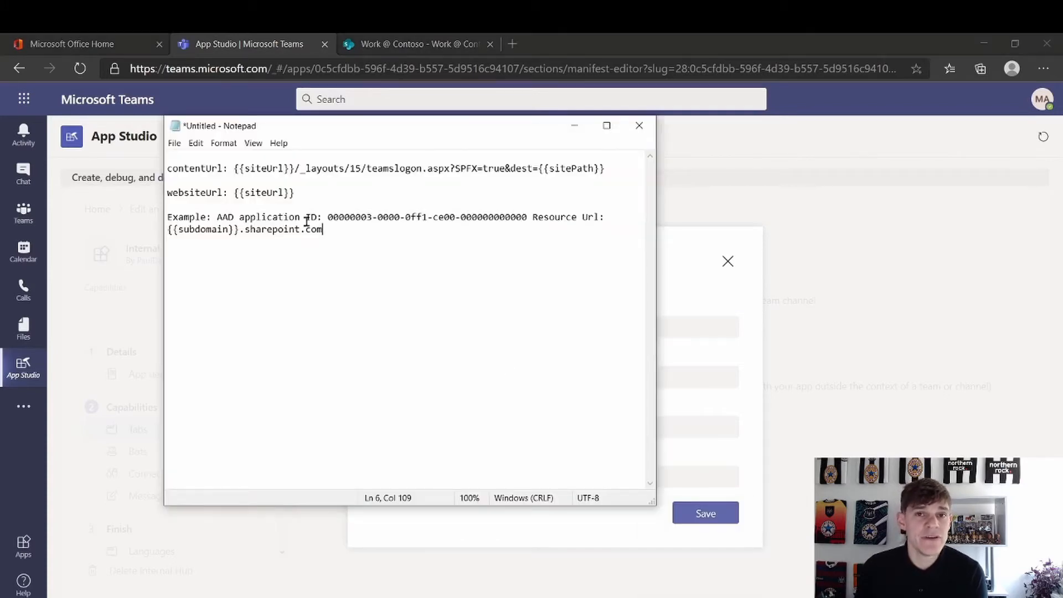
pyautogui.moveTo(232, 166); pyautogui.dragTo(615, 180)
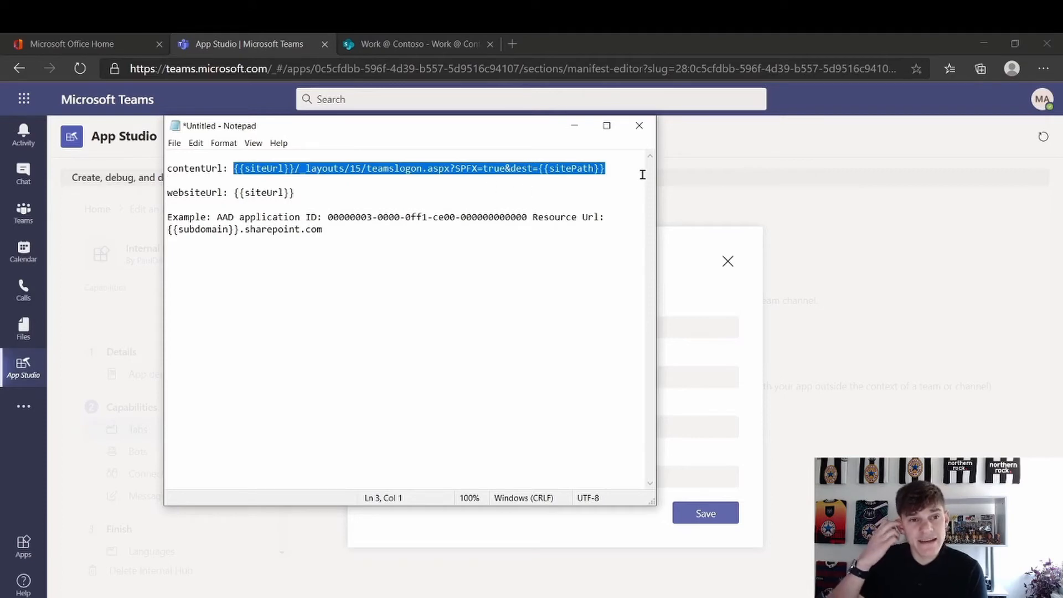
pyautogui.click(619, 169)
pyautogui.press('Return')
pyautogui.press('Return')
pyautogui.hotkey('ctrl', 'v')
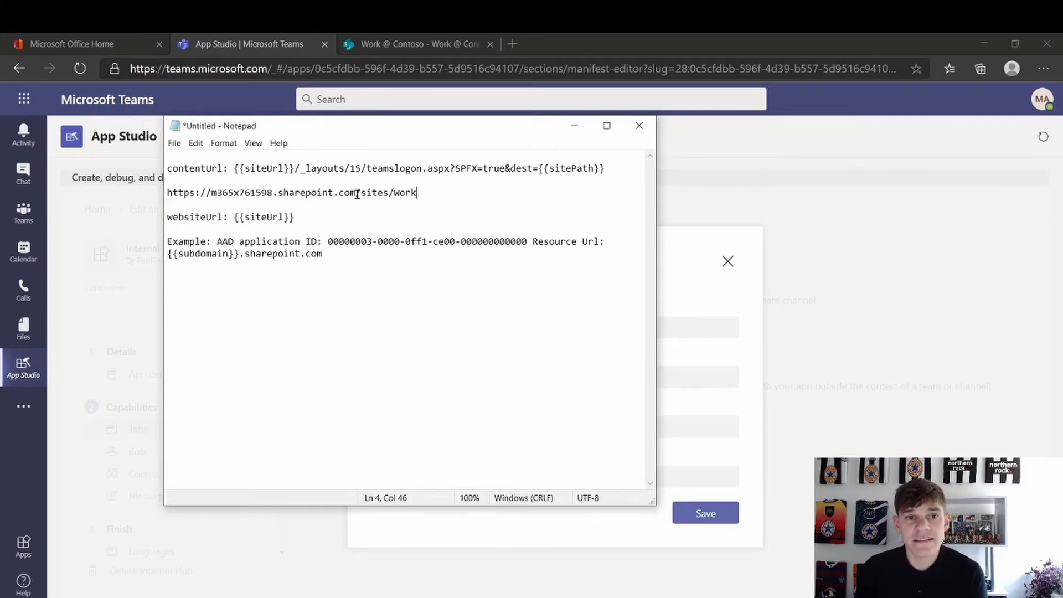
pyautogui.moveTo(357, 194); pyautogui.dragTo(153, 194)
pyautogui.hotkey('ctrl', 'c')
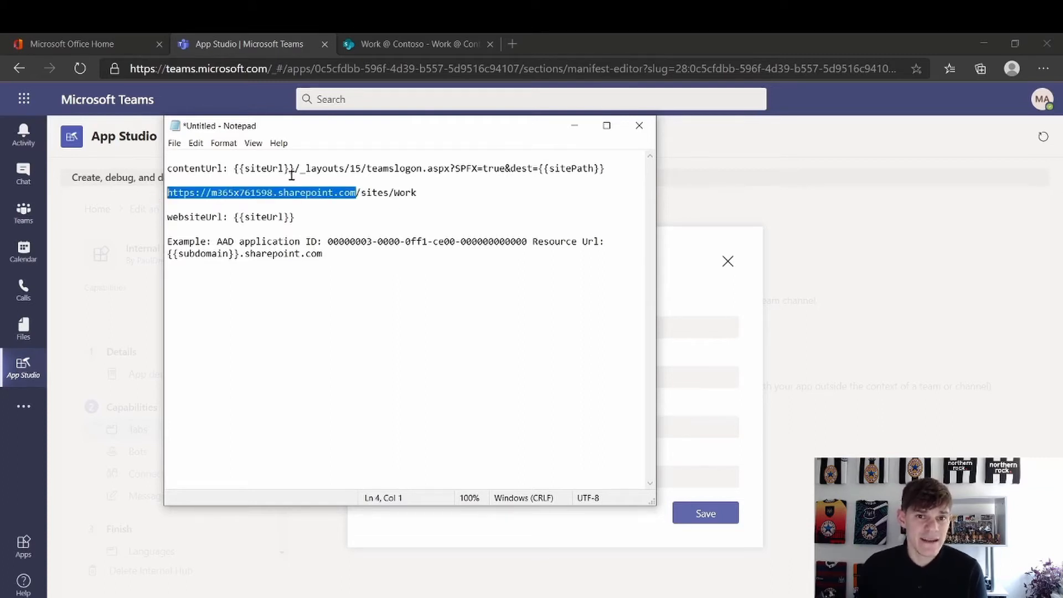
pyautogui.moveTo(295, 169); pyautogui.dragTo(235, 171)
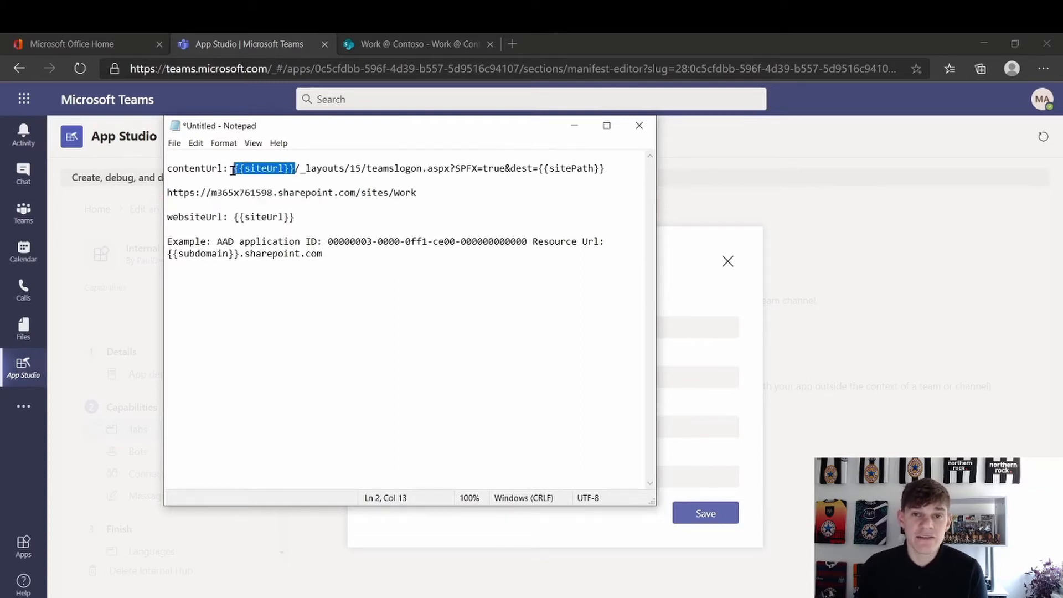
pyautogui.hotkey('ctrl', 'v')
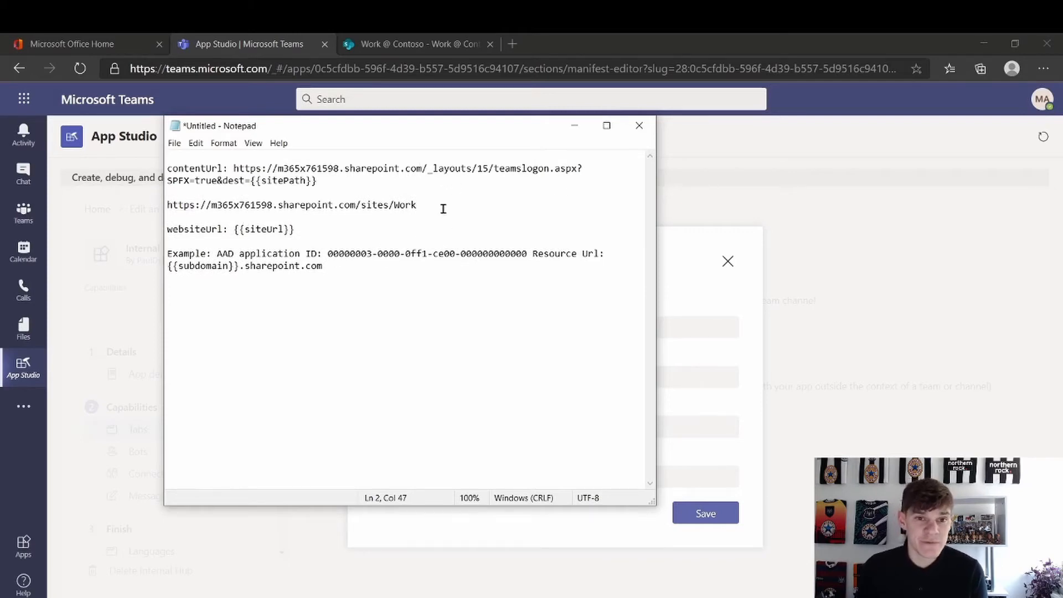
pyautogui.moveTo(440, 208); pyautogui.dragTo(253, 179)
pyautogui.rightClick(363, 204)
pyautogui.click(344, 190)
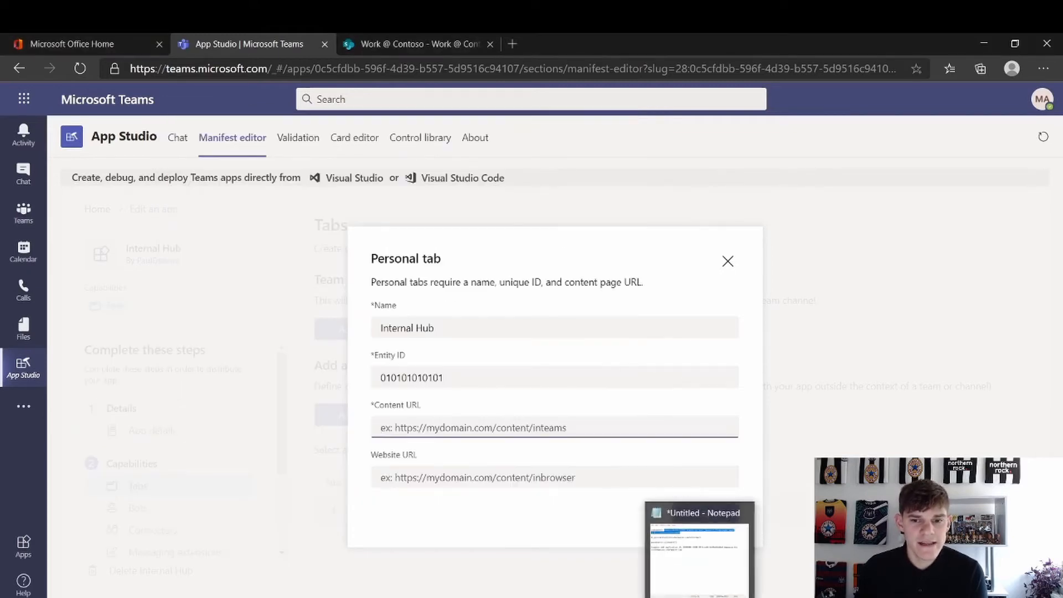
# Use the teamslogon URL as Content URL and the site address as Website URL, then save the tab
pyautogui.hotkey('ctrl', 'v')
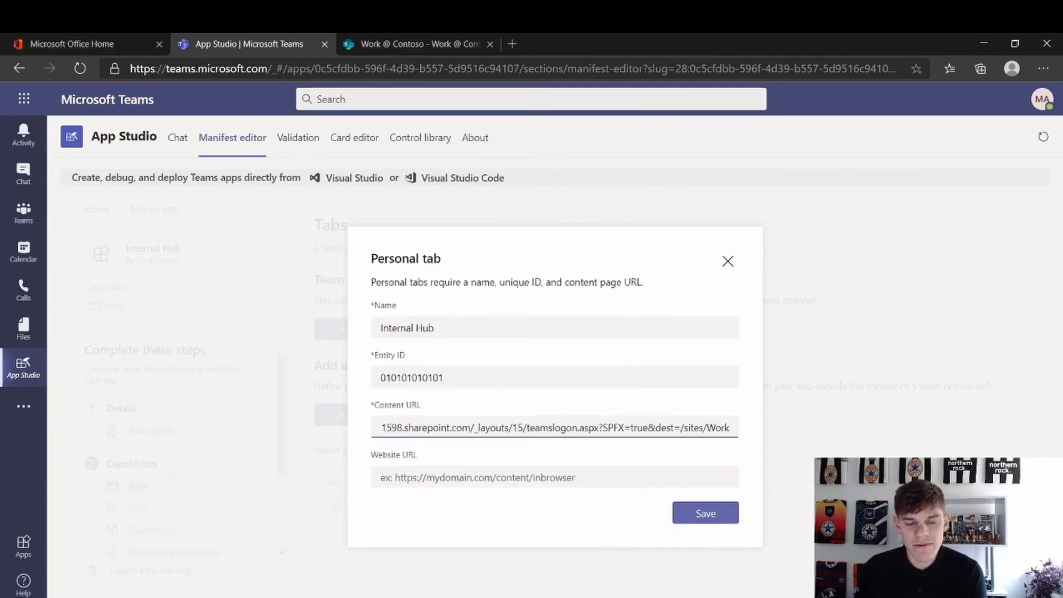
pyautogui.hotkey('alt', 'Tab')
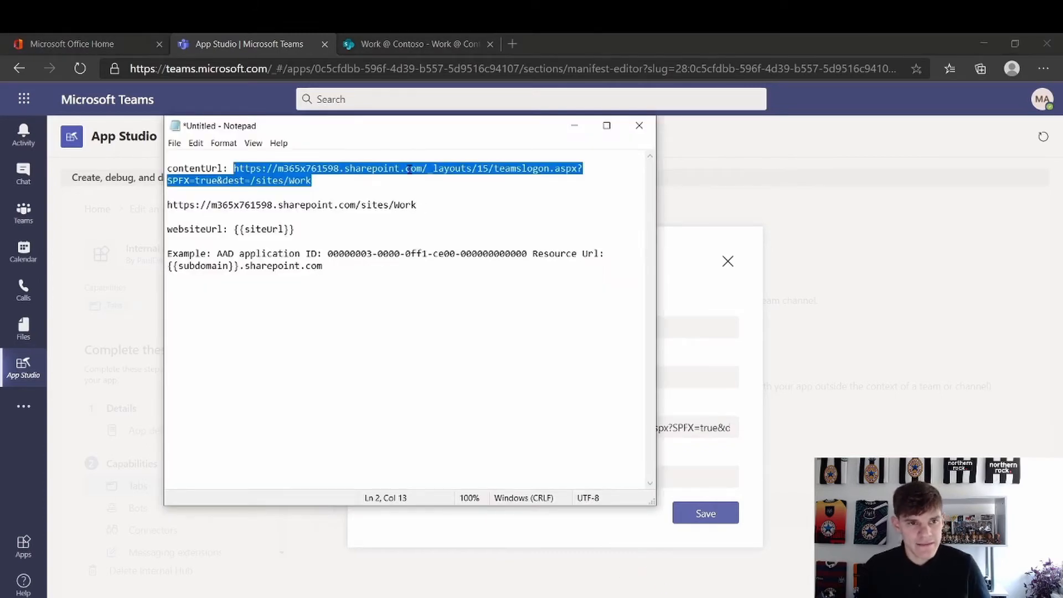
pyautogui.click(419, 205)
pyautogui.moveTo(419, 205); pyautogui.dragTo(159, 205)
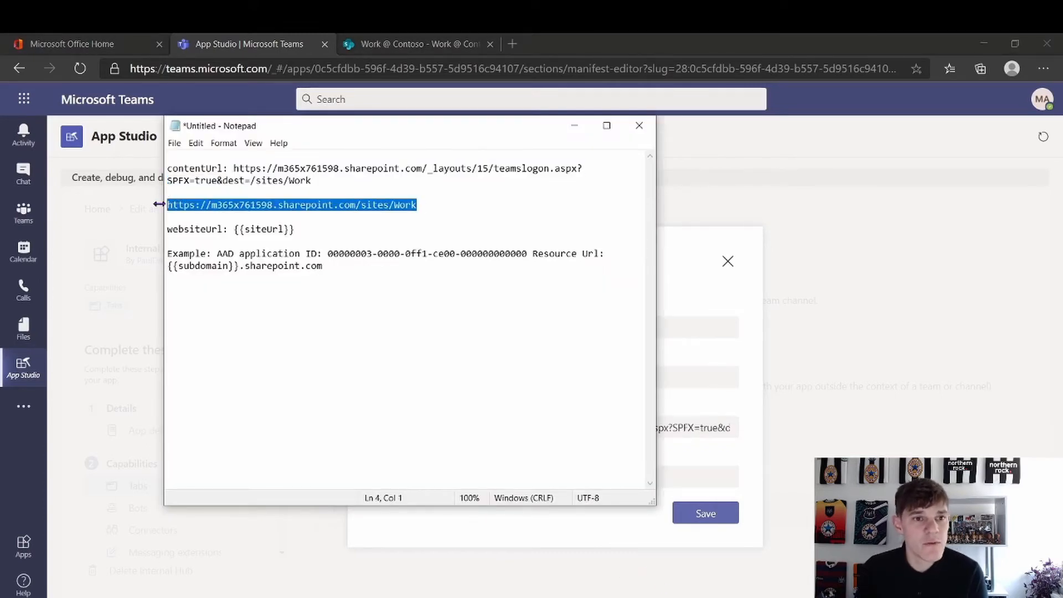
pyautogui.click(719, 470)
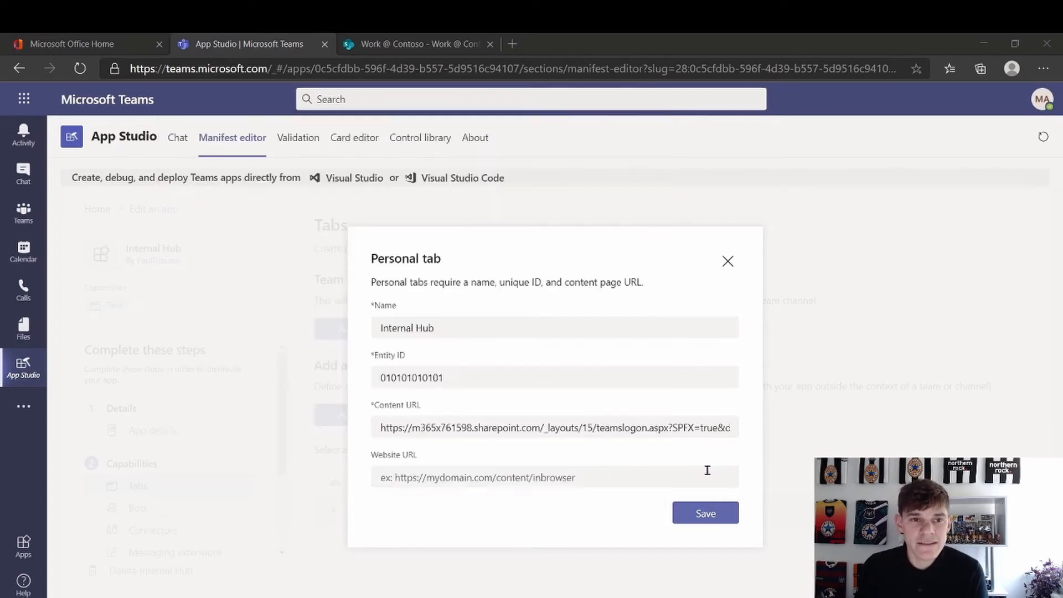
pyautogui.hotkey('ctrl', 'v')
pyautogui.click(715, 518)
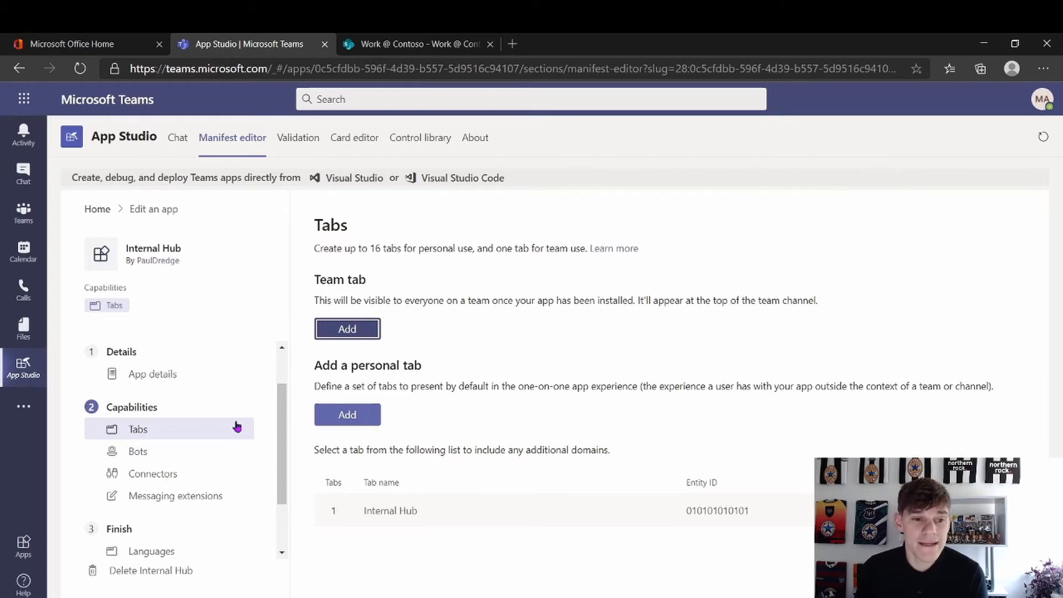
pyautogui.scroll(-1, 172, 452)
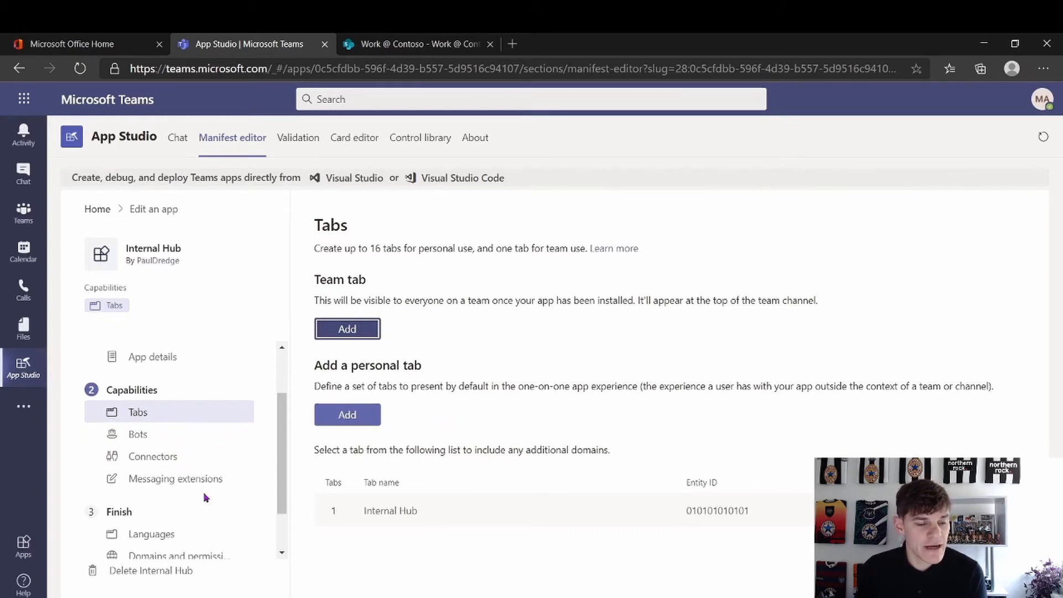
pyautogui.scroll(-1, 203, 495)
# Keep English as the app's default language, then go to Domains and permissions
pyautogui.click(163, 514)
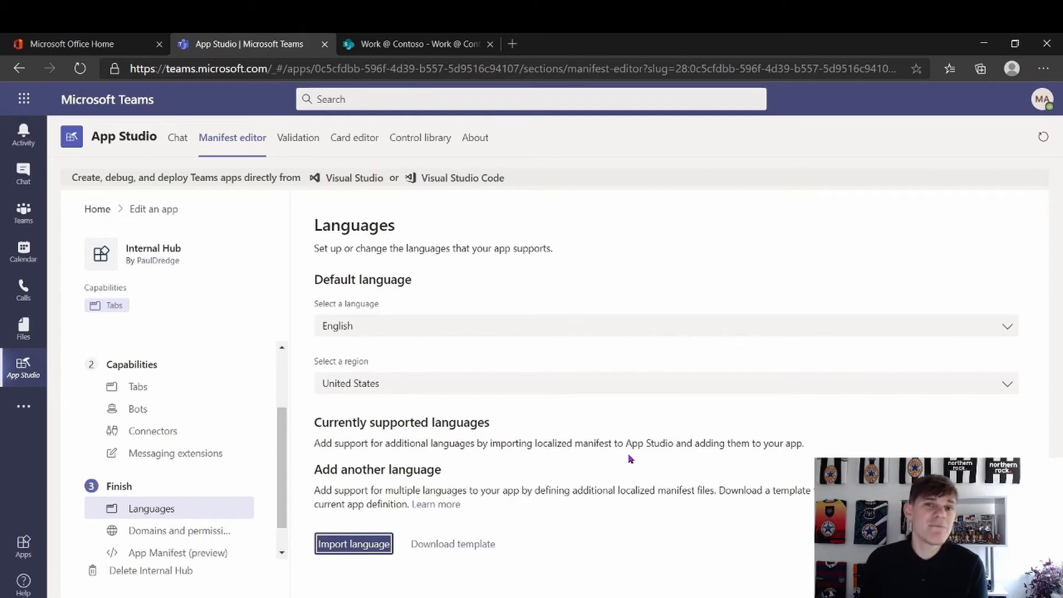
pyautogui.click(529, 327)
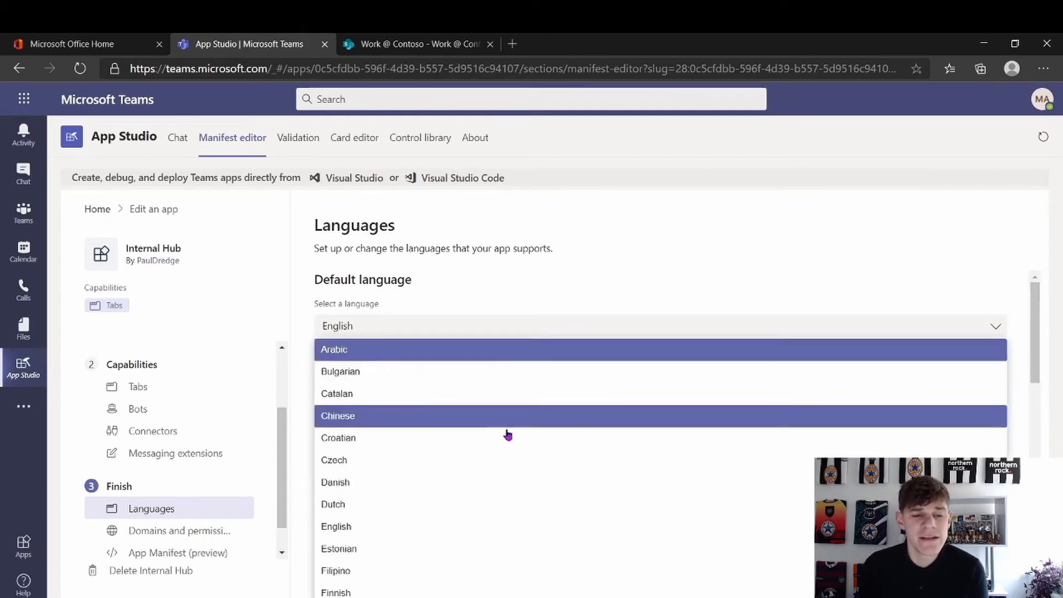
pyautogui.click(567, 264)
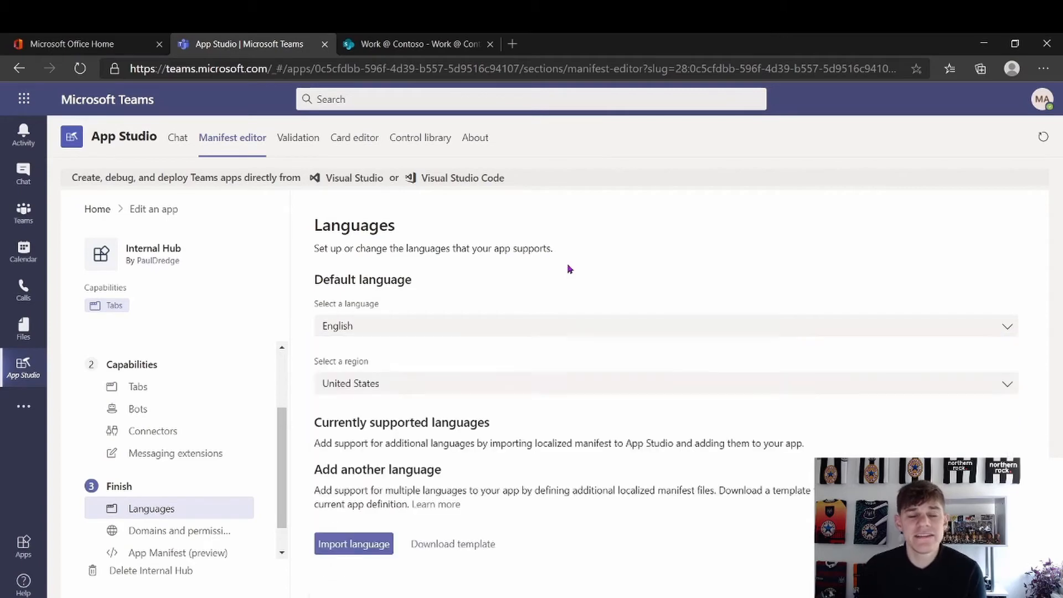
pyautogui.click(197, 535)
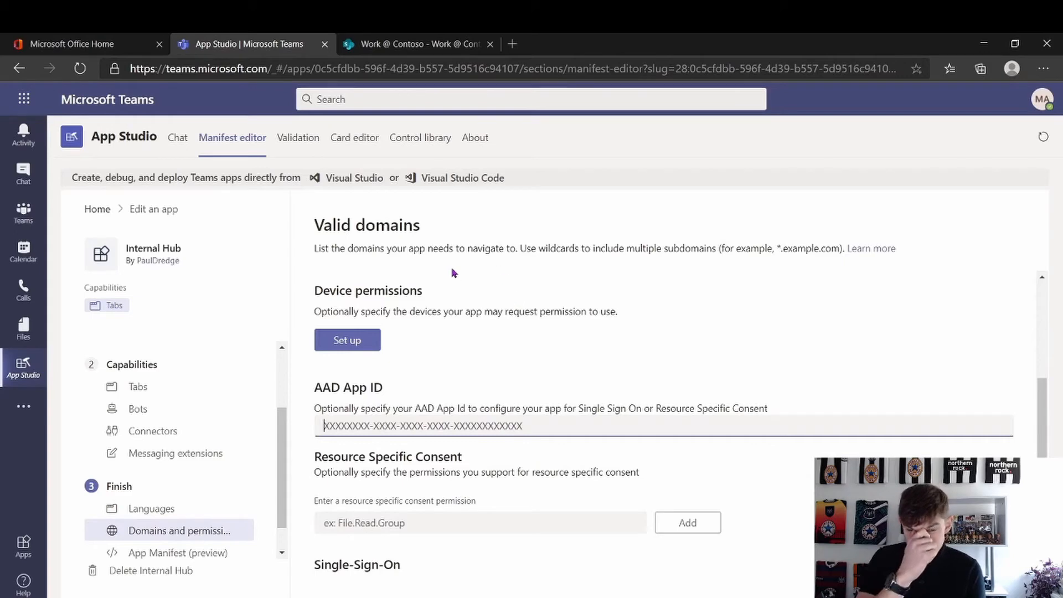
# Copy the example application ID from the notes and paste it into the AAD App ID field
pyautogui.scroll(-1, 472, 332)
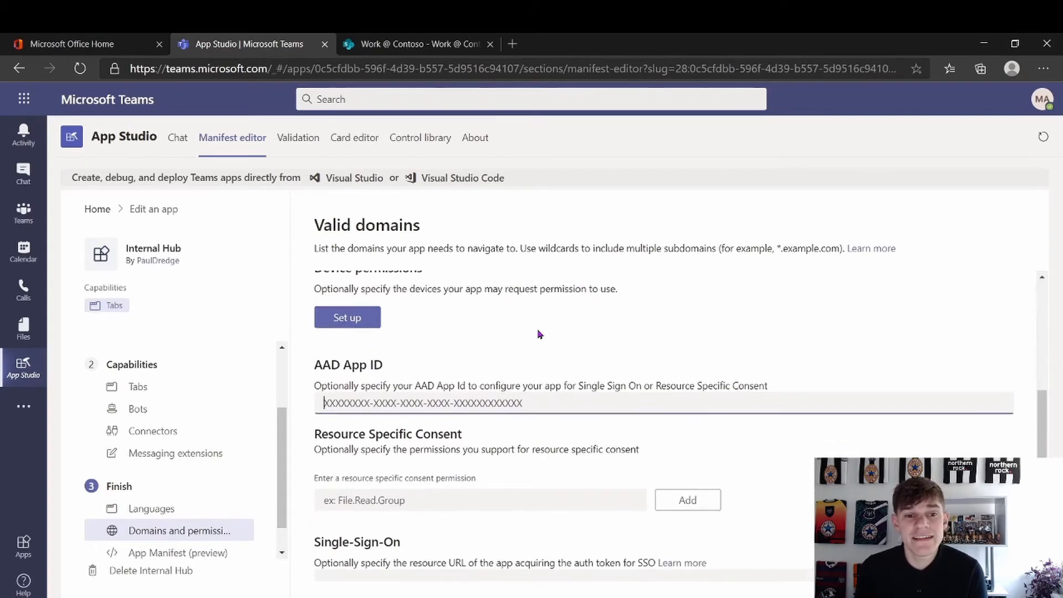
pyautogui.click(410, 394)
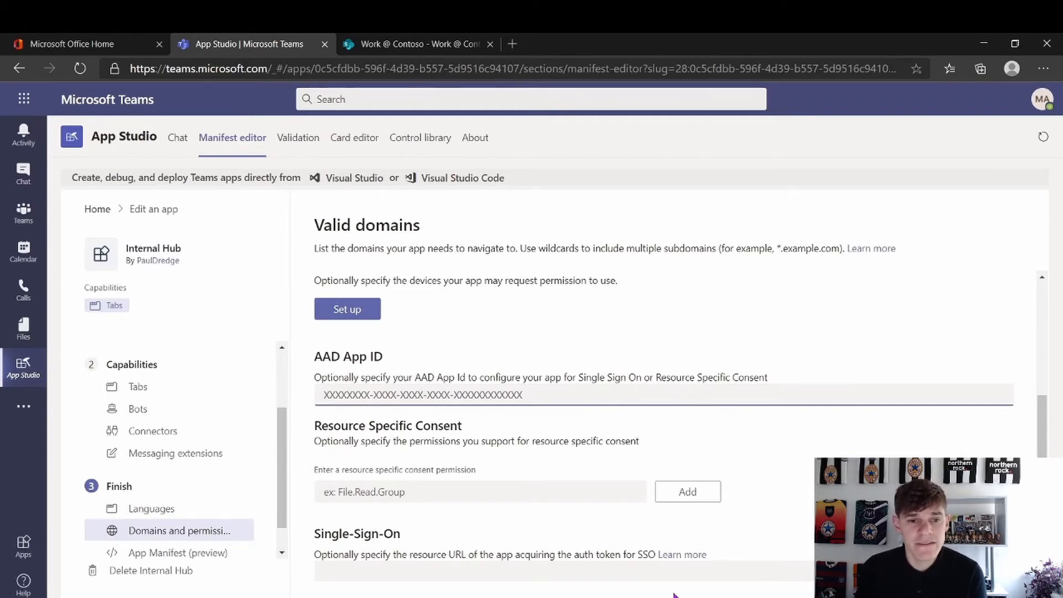
pyautogui.hotkey('alt', 'Tab')
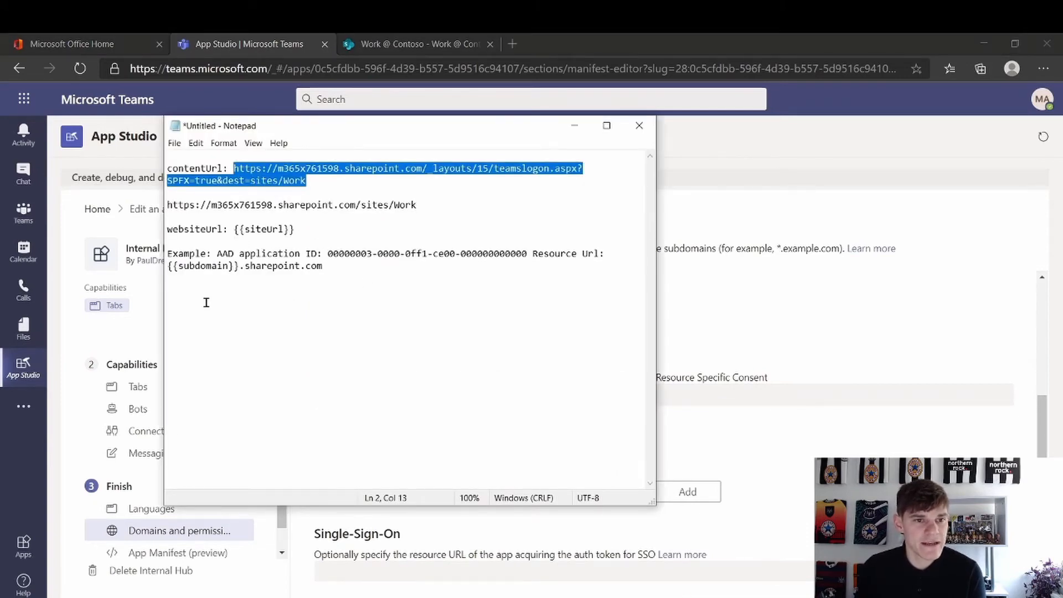
pyautogui.click(348, 290)
pyautogui.moveTo(348, 279); pyautogui.dragTo(141, 263)
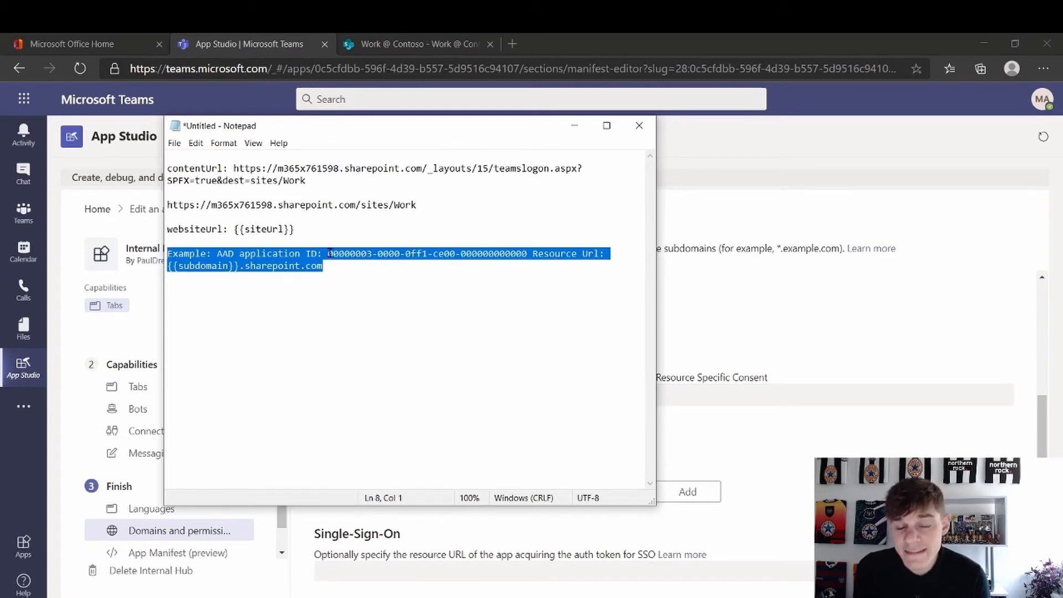
pyautogui.moveTo(324, 252)
pyautogui.mouseDown()
pyautogui.moveTo(403, 275)
pyautogui.moveTo(524, 255)
pyautogui.moveTo(311, 254)
pyautogui.moveTo(327, 254)
pyautogui.mouseUp()
pyautogui.hotkey('ctrl', 'c')
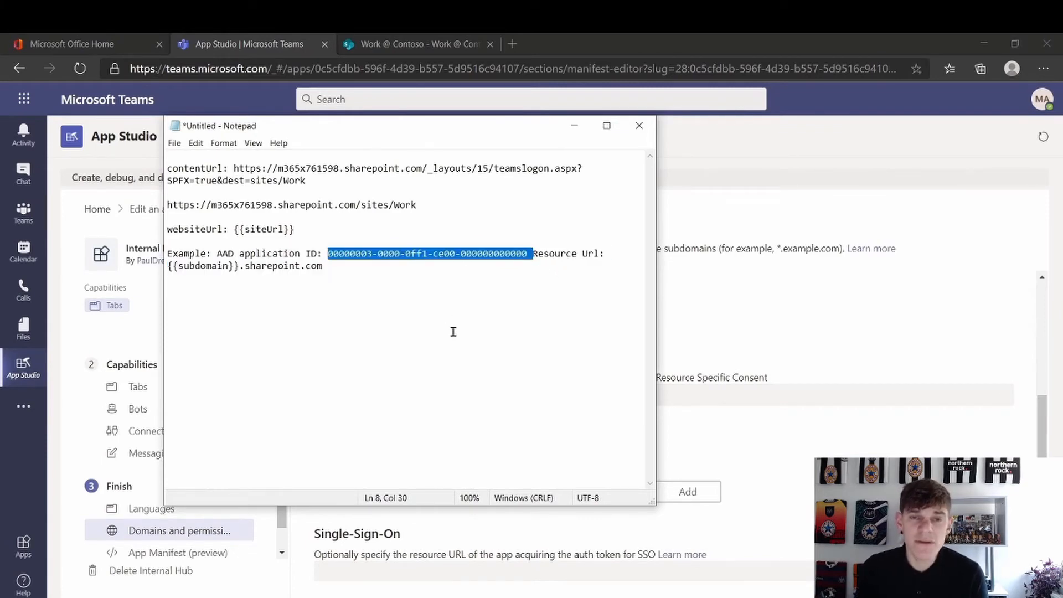
pyautogui.click(740, 443)
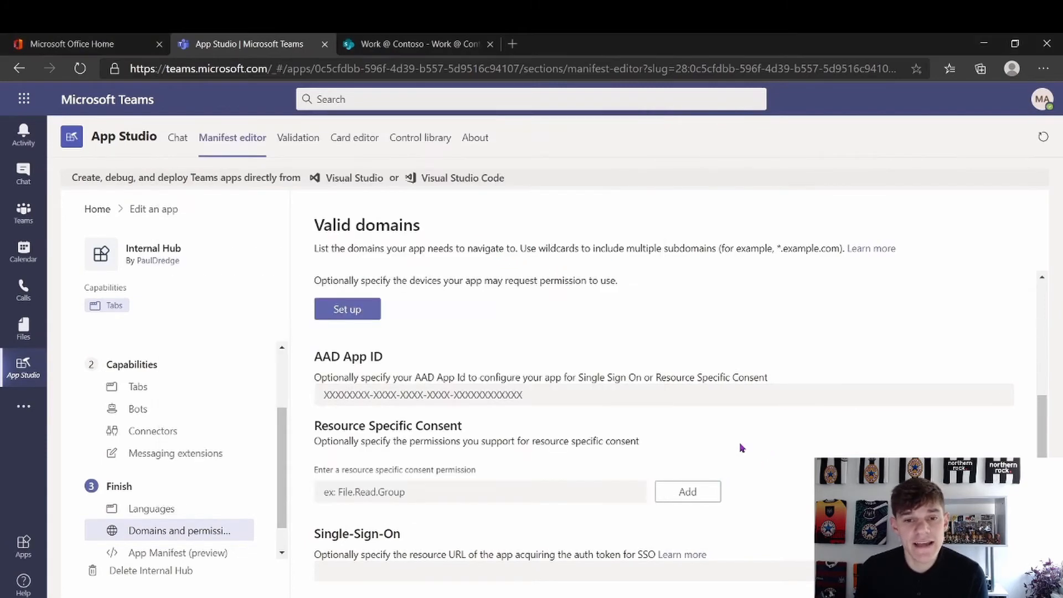
pyautogui.click(562, 395)
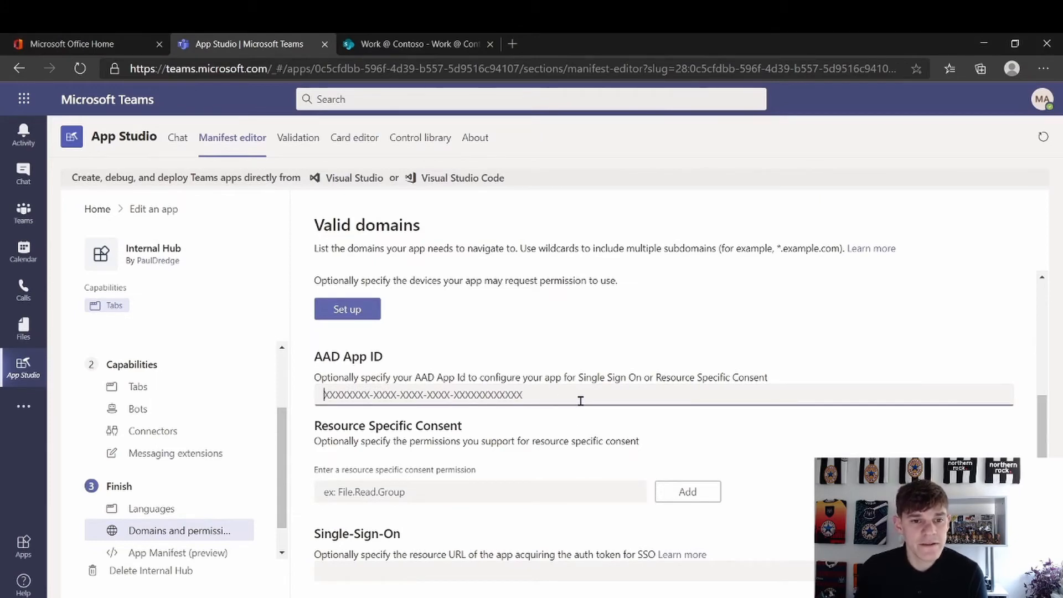
pyautogui.hotkey('ctrl', 'v')
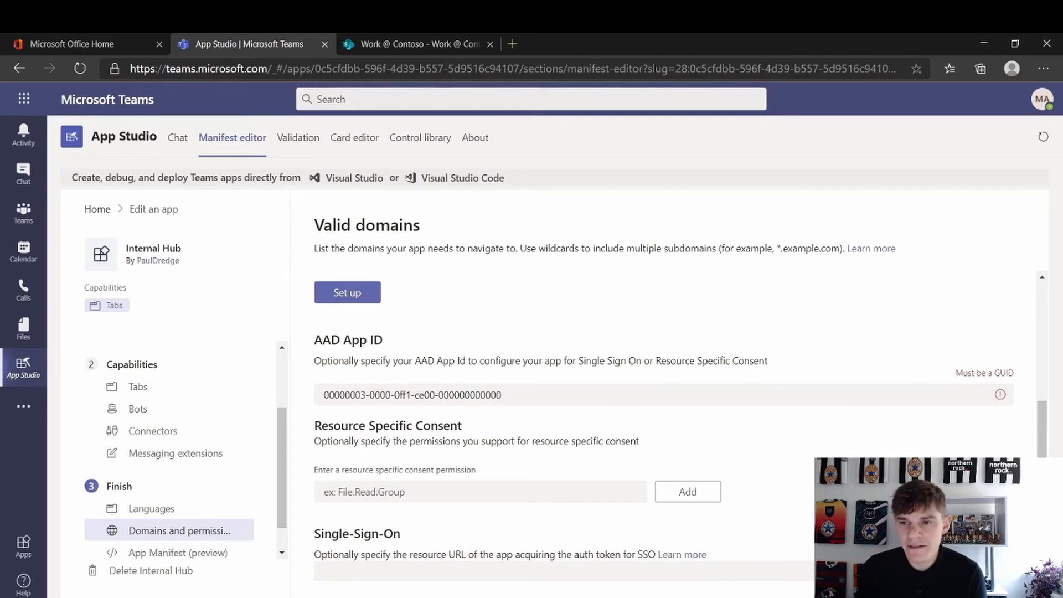
pyautogui.hotkey('alt', 'Tab')
pyautogui.click(809, 395)
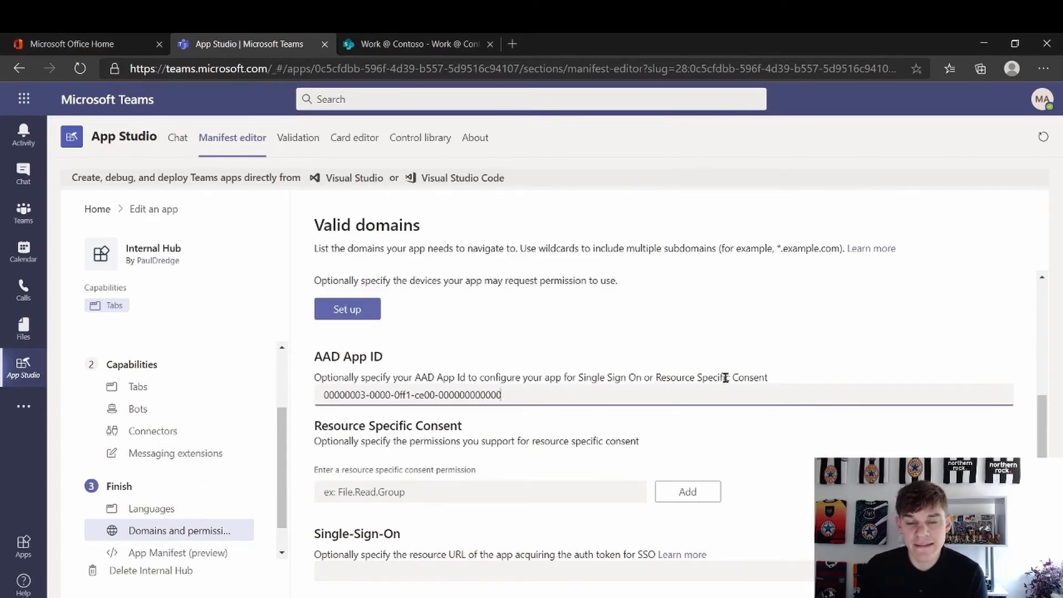
pyautogui.hotkey('ctrl', 'a')
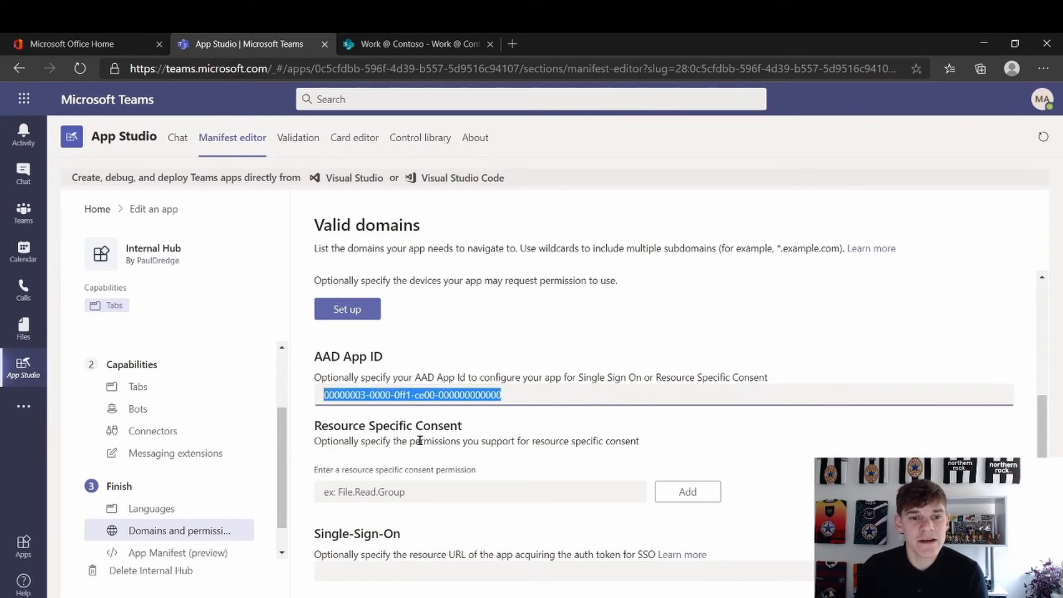
pyautogui.press('BackSpace')
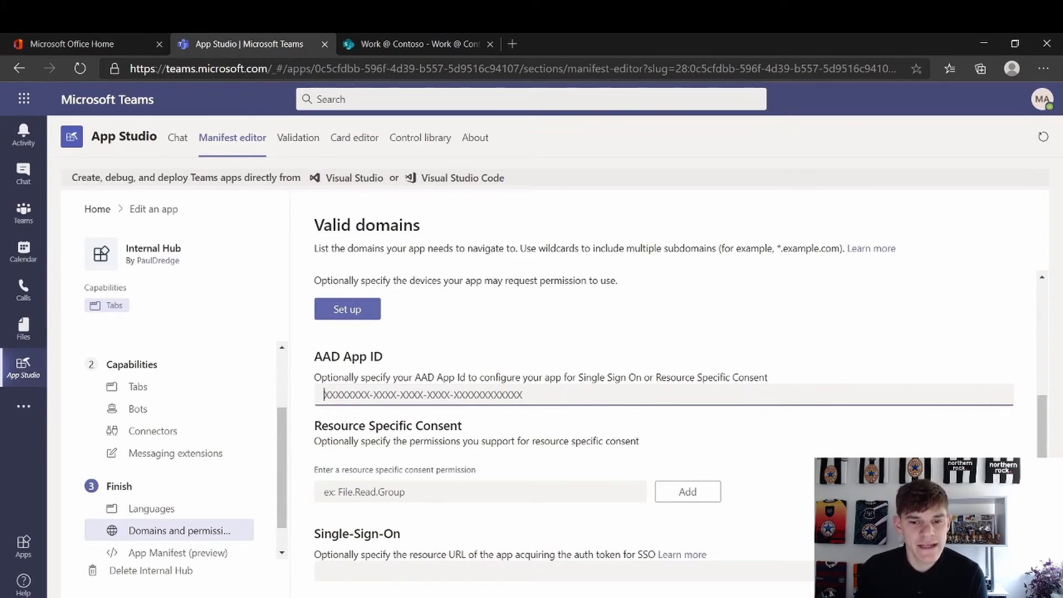
pyautogui.hotkey('alt', 'Tab')
pyautogui.click(427, 304)
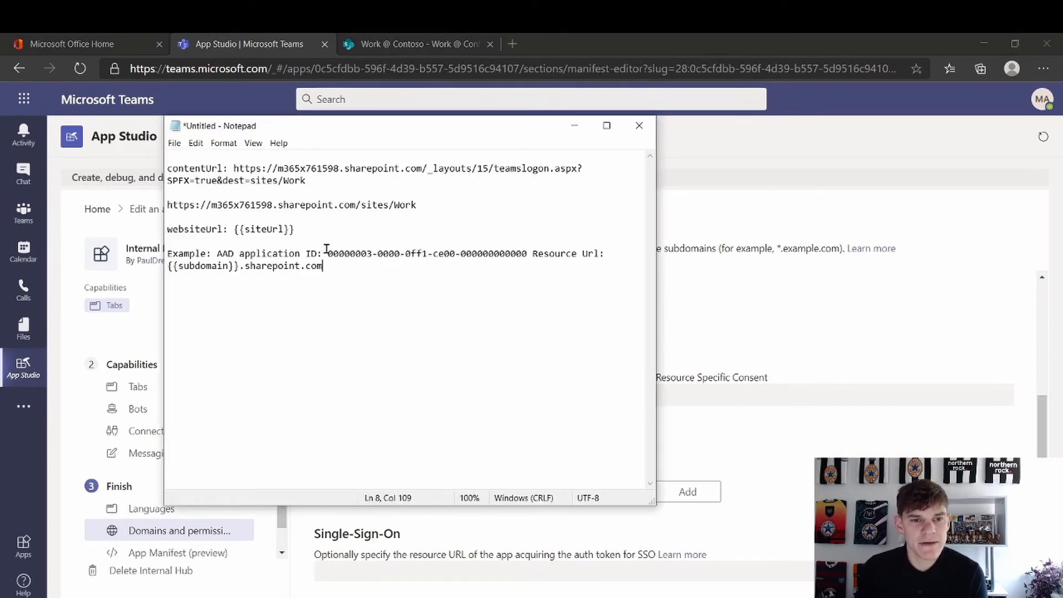
pyautogui.moveTo(327, 249); pyautogui.dragTo(529, 253)
pyautogui.hotkey('ctrl', 'c')
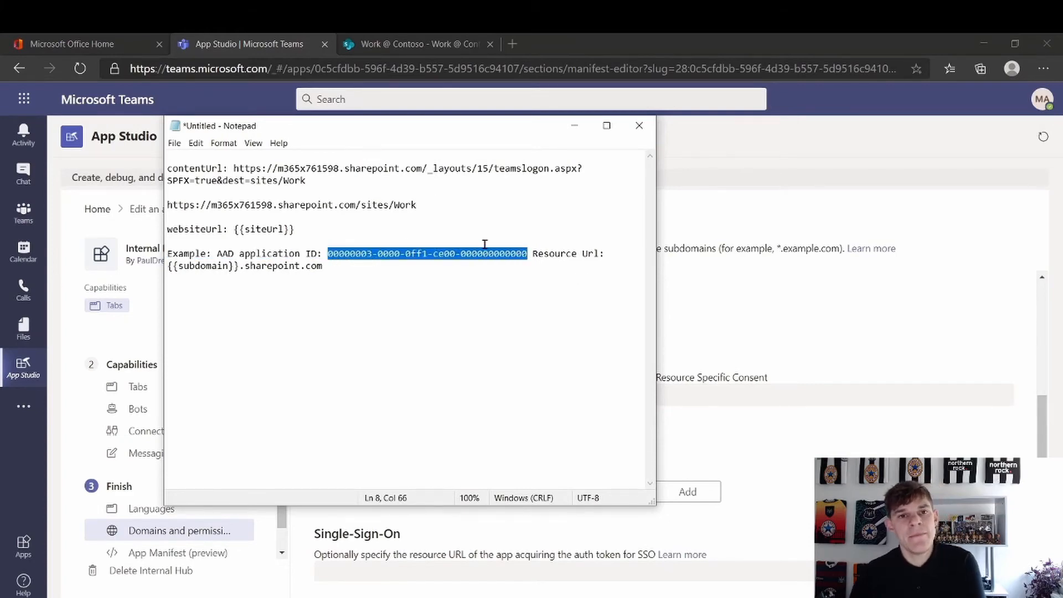
pyautogui.click(715, 424)
pyautogui.click(691, 397)
pyautogui.hotkey('ctrl', 'v')
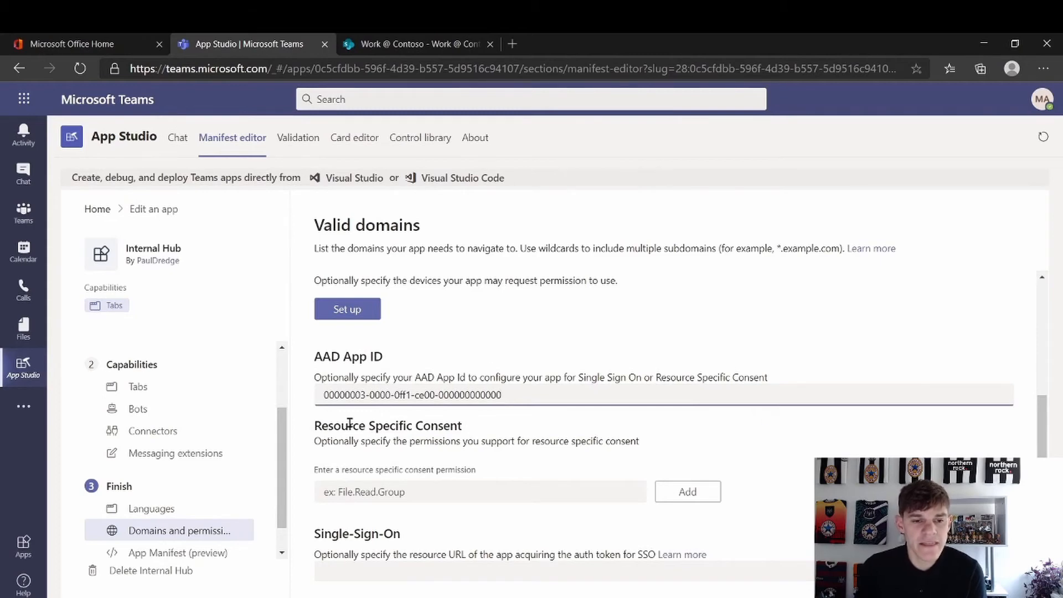
pyautogui.scroll(-1, 545, 442)
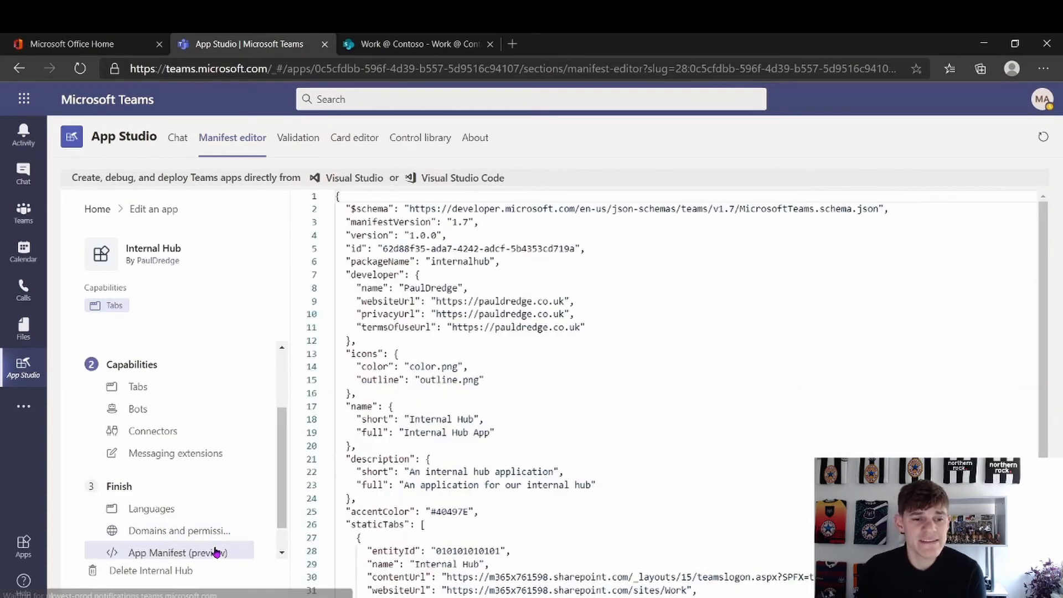
# Review Internal Hub's App Manifest JSON preview, then go to Test and distribute
pyautogui.click(216, 553)
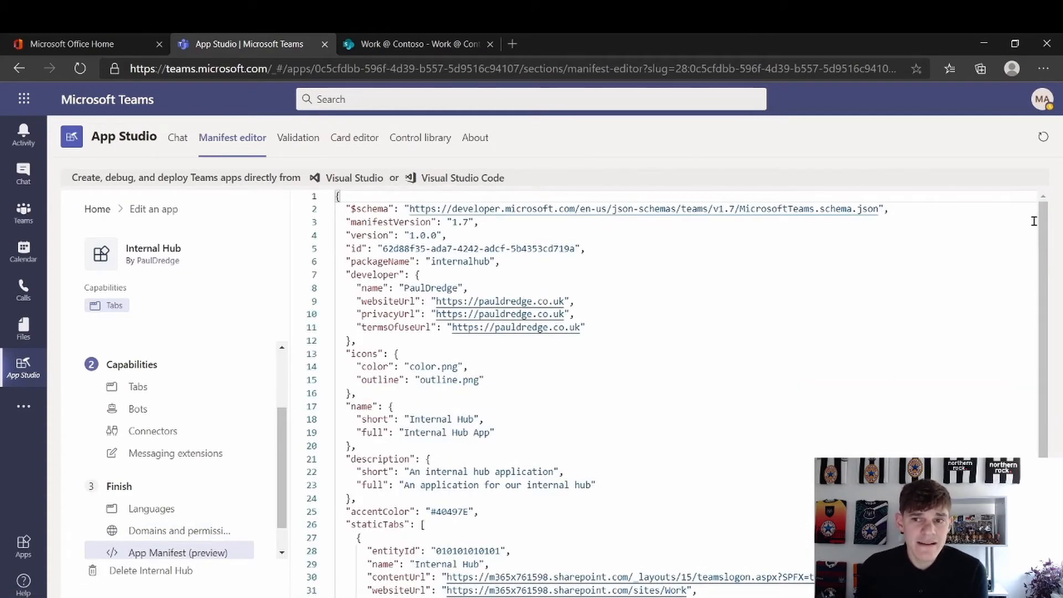
pyautogui.scroll(-1, 1035, 321)
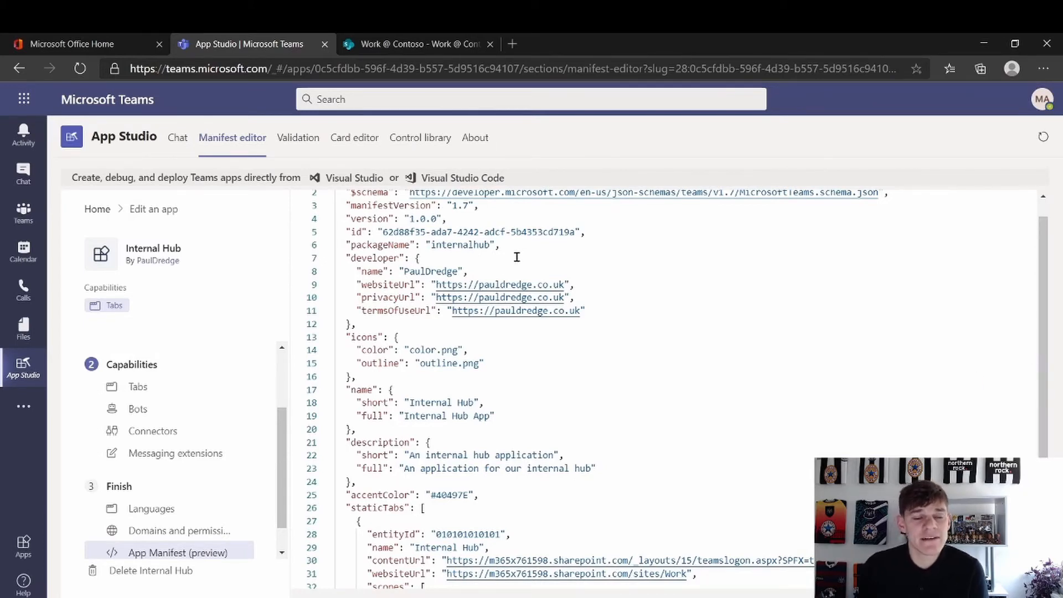
pyautogui.scroll(-1, 161, 459)
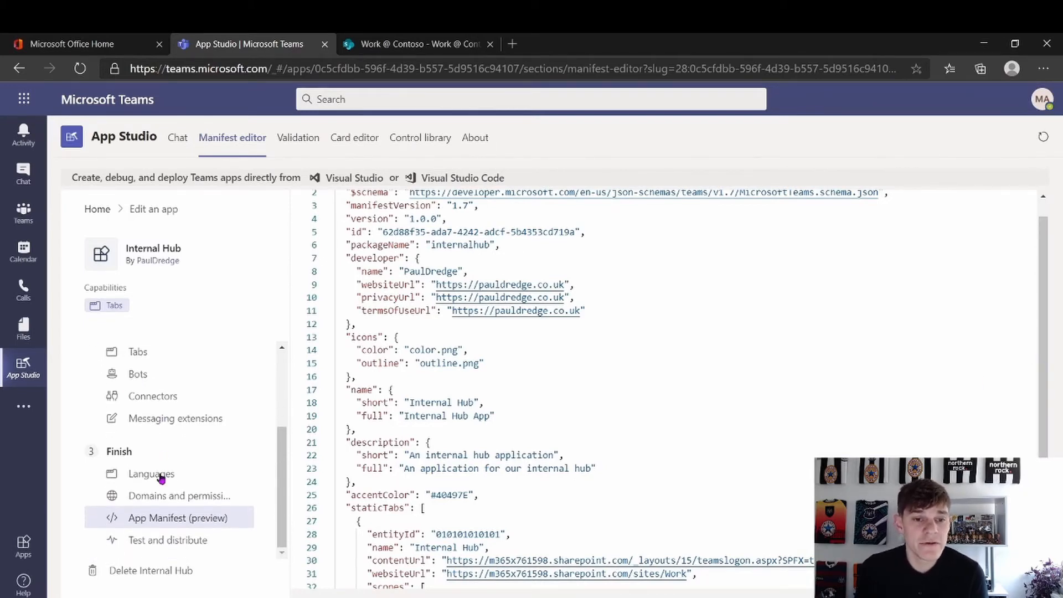
pyautogui.click(161, 540)
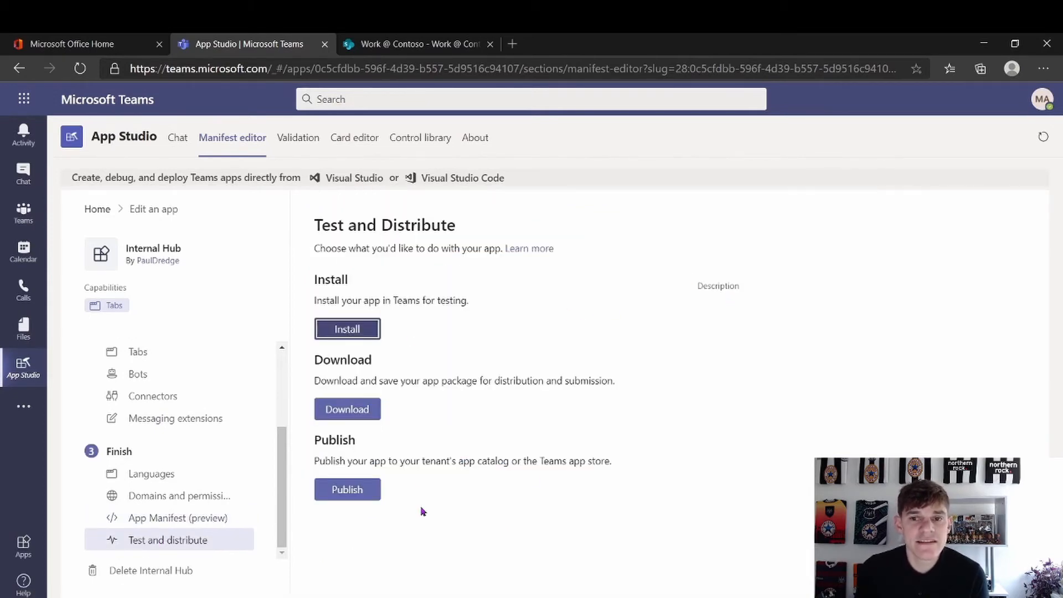
# Download the app package as InternalHub.zip and look over the Publish options
pyautogui.click(371, 414)
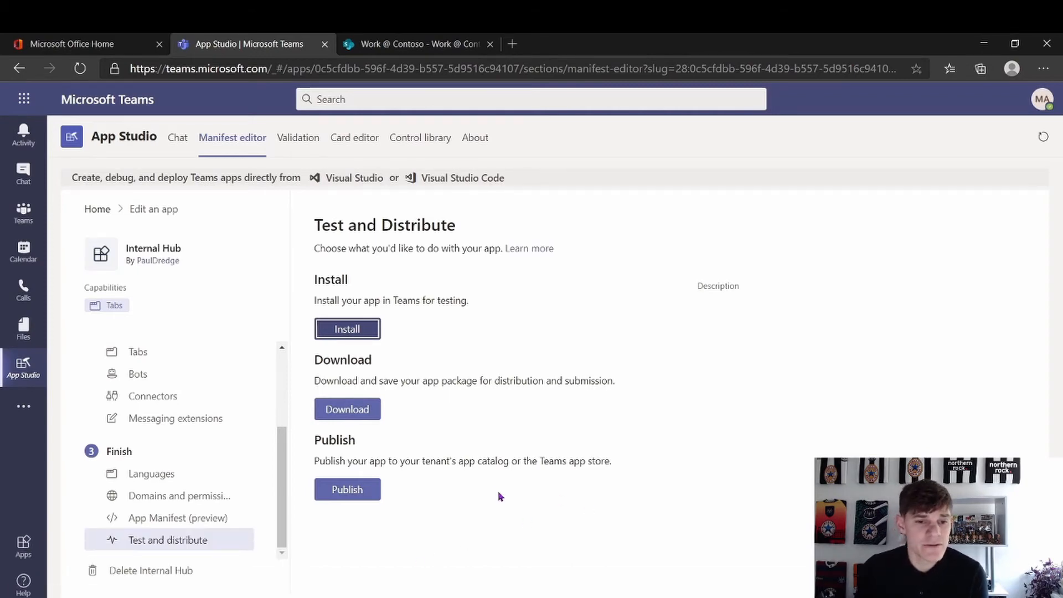
pyautogui.click(365, 491)
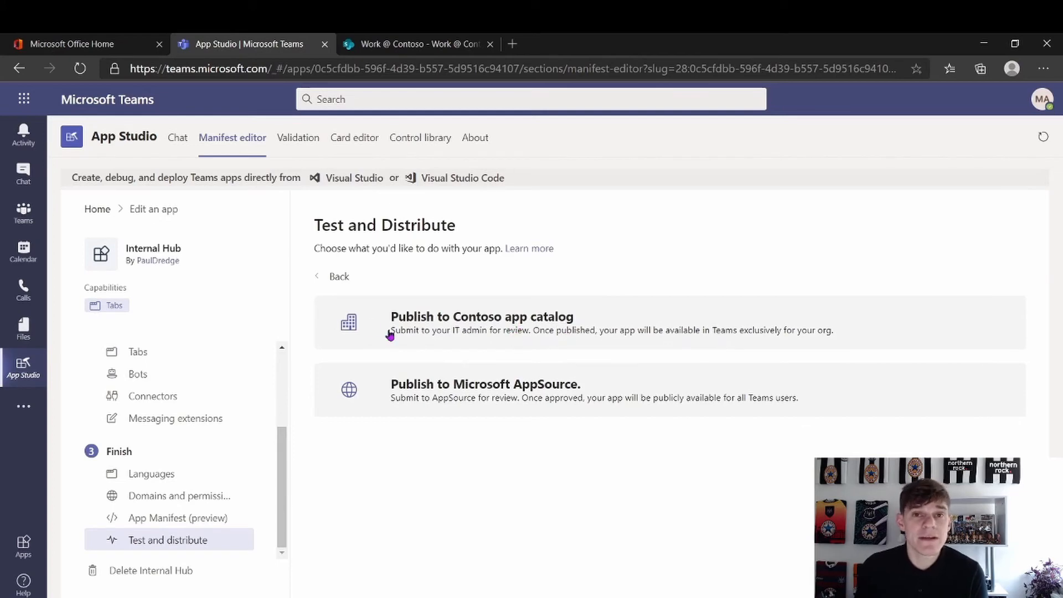
pyautogui.click(339, 278)
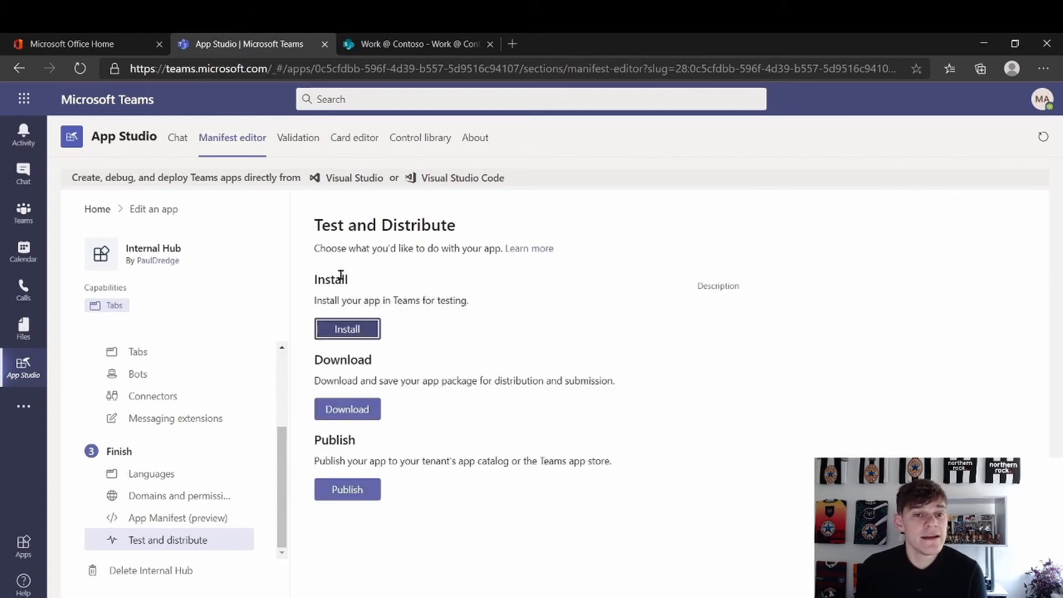
# Attempt to install Internal Hub in Teams, close the dialog, and switch to Office 365 home
pyautogui.click(364, 335)
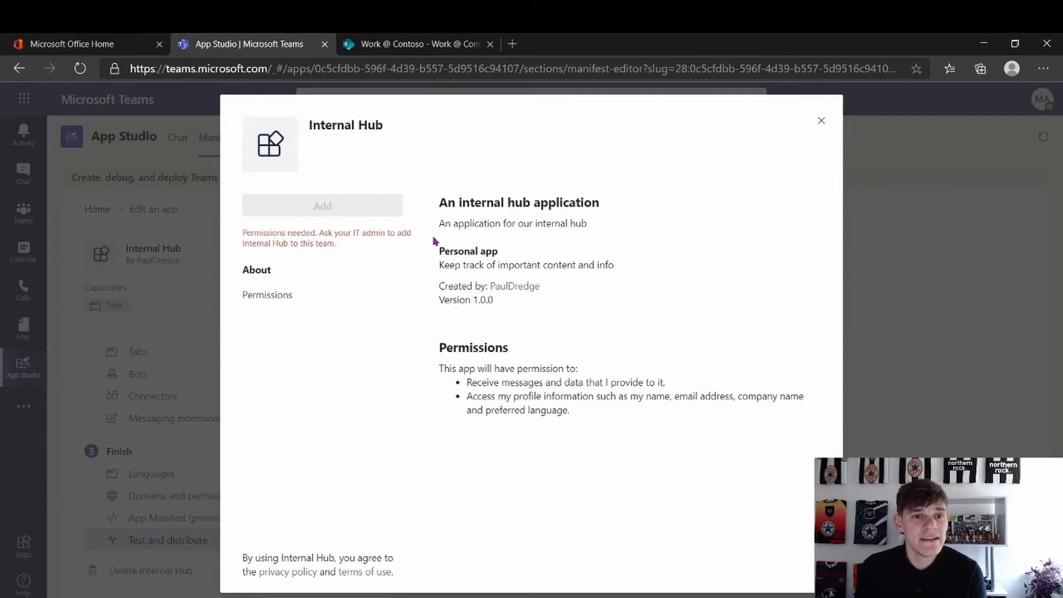
pyautogui.click(822, 123)
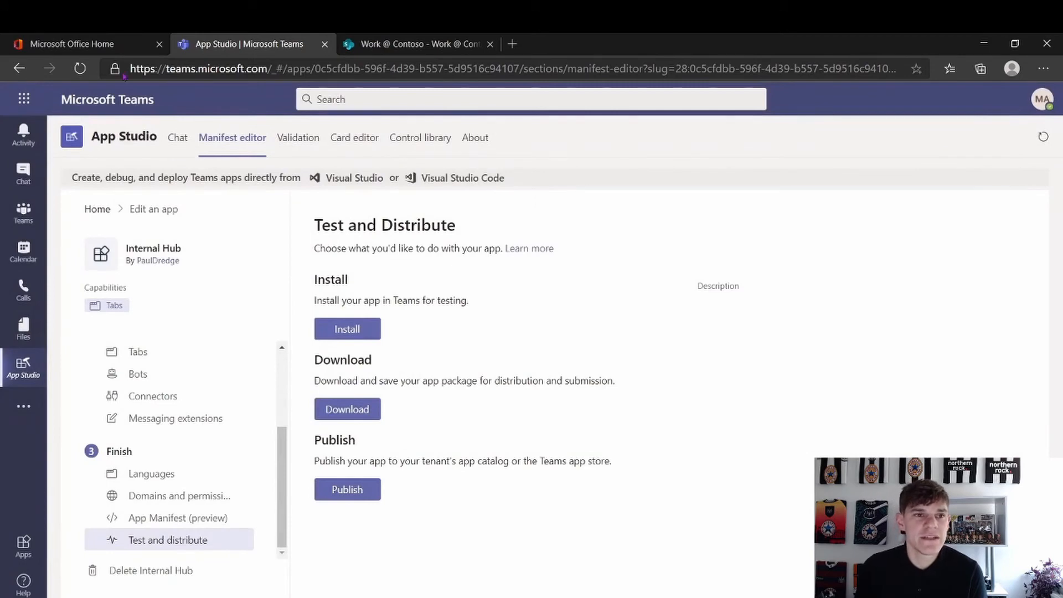
pyautogui.click(111, 45)
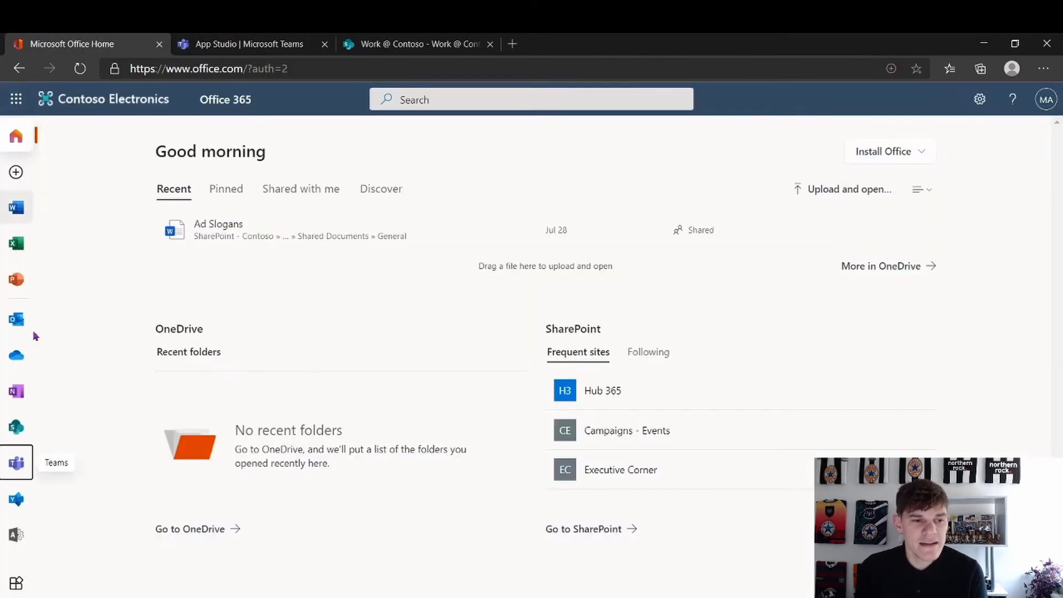
# Go from the Microsoft 365 admin center's Admin centers list to the Teams admin center
pyautogui.click(14, 547)
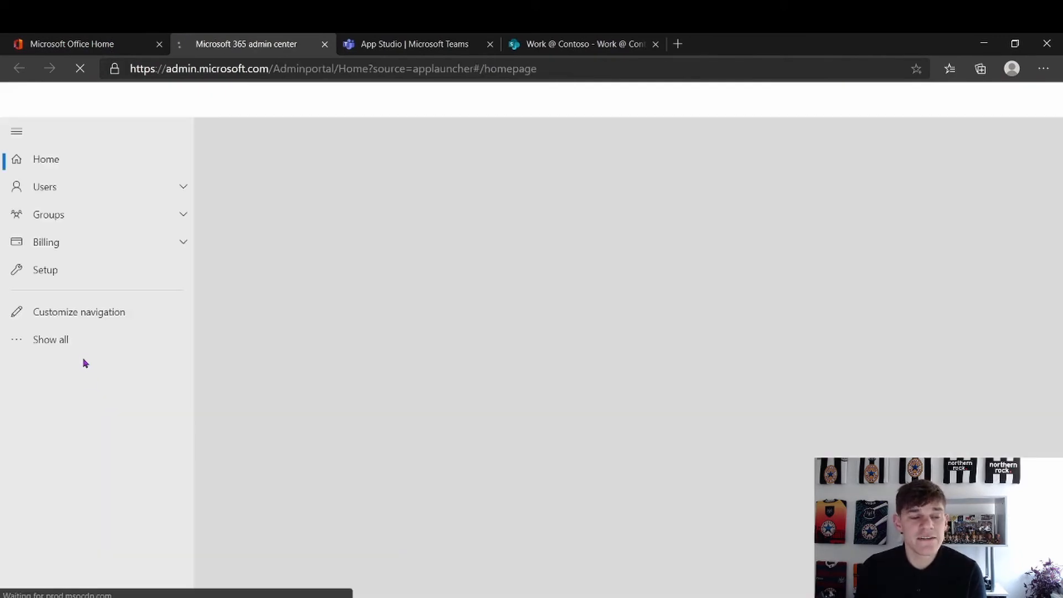
pyautogui.click(71, 344)
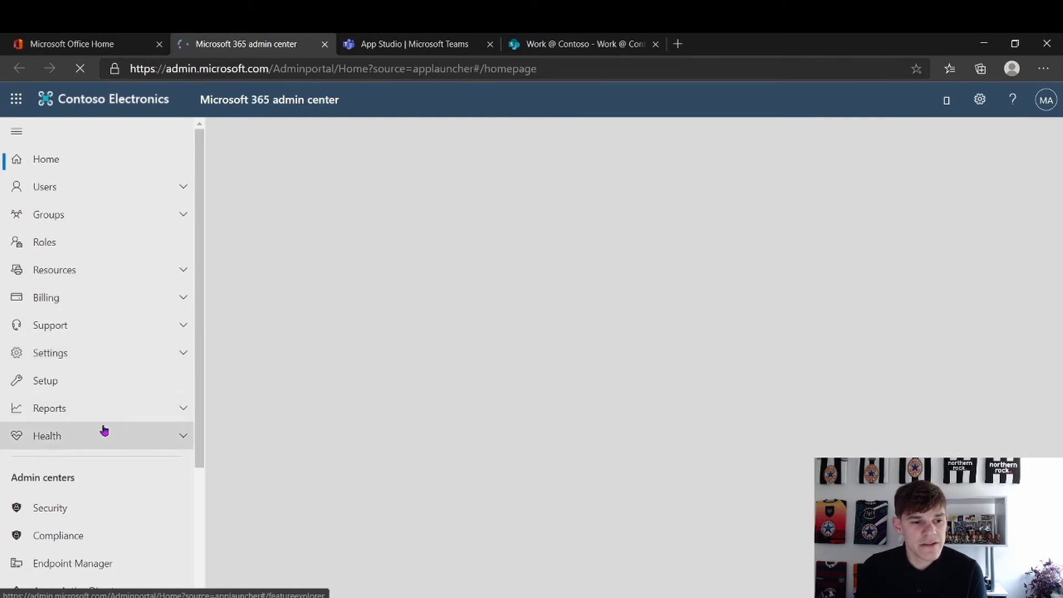
pyautogui.scroll(-3, 104, 430)
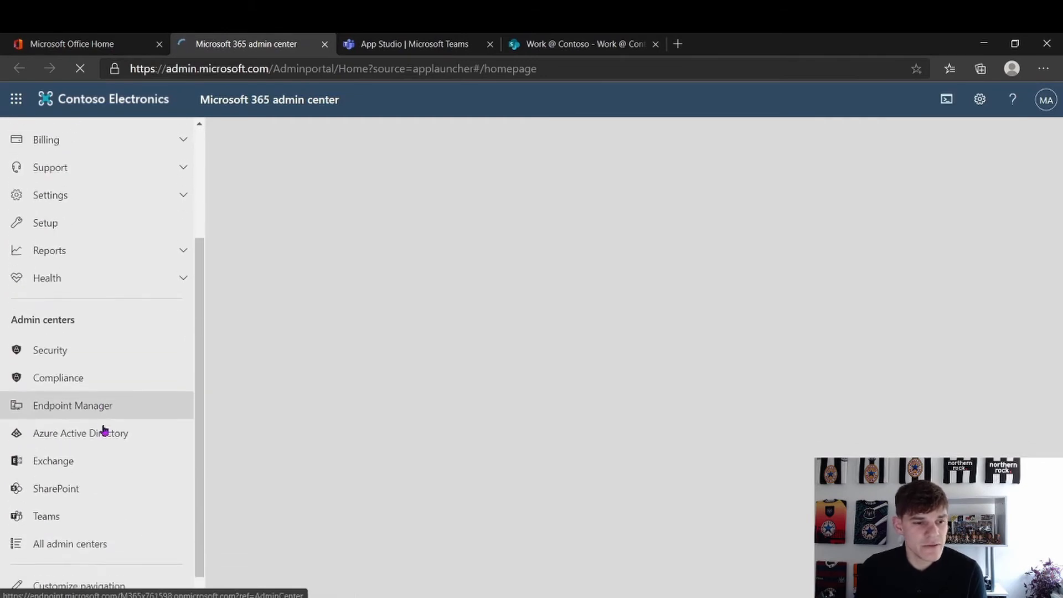
pyautogui.click(56, 508)
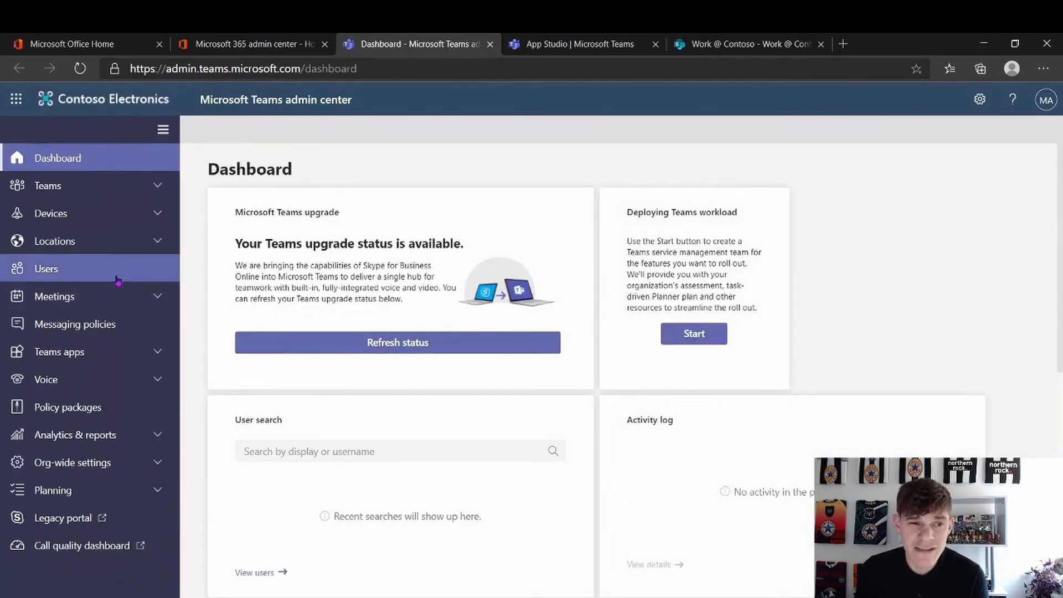
# Go to Teams apps > Manage apps and begin uploading a custom app
pyautogui.click(105, 353)
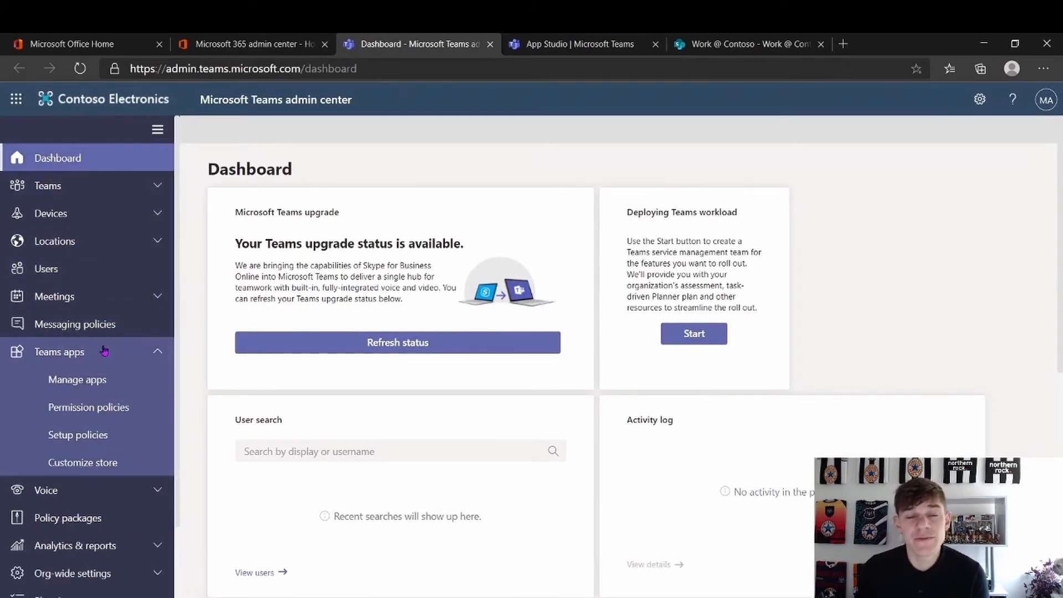
pyautogui.click(110, 388)
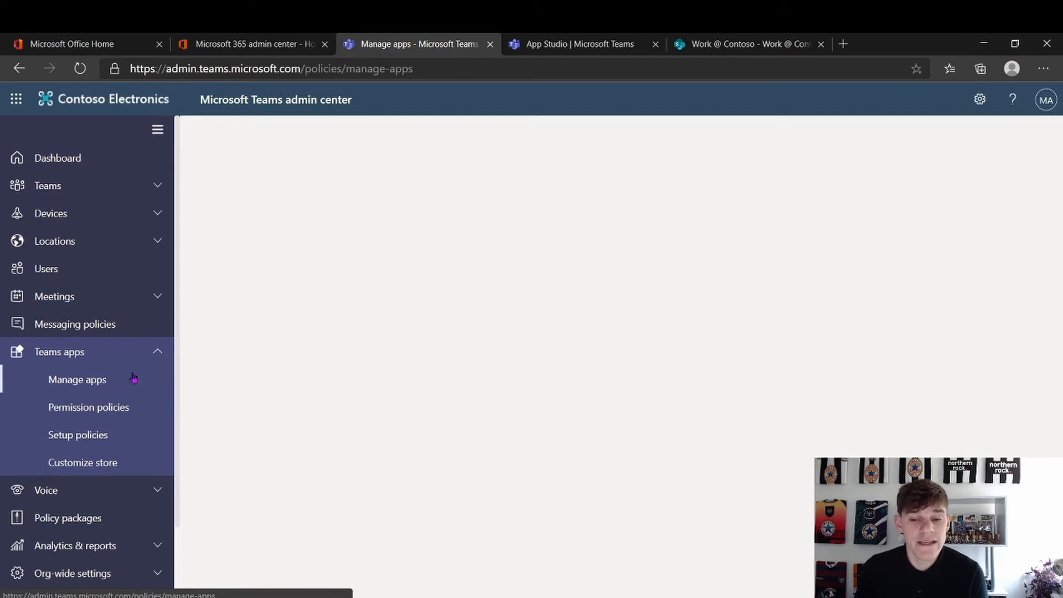
pyautogui.click(133, 378)
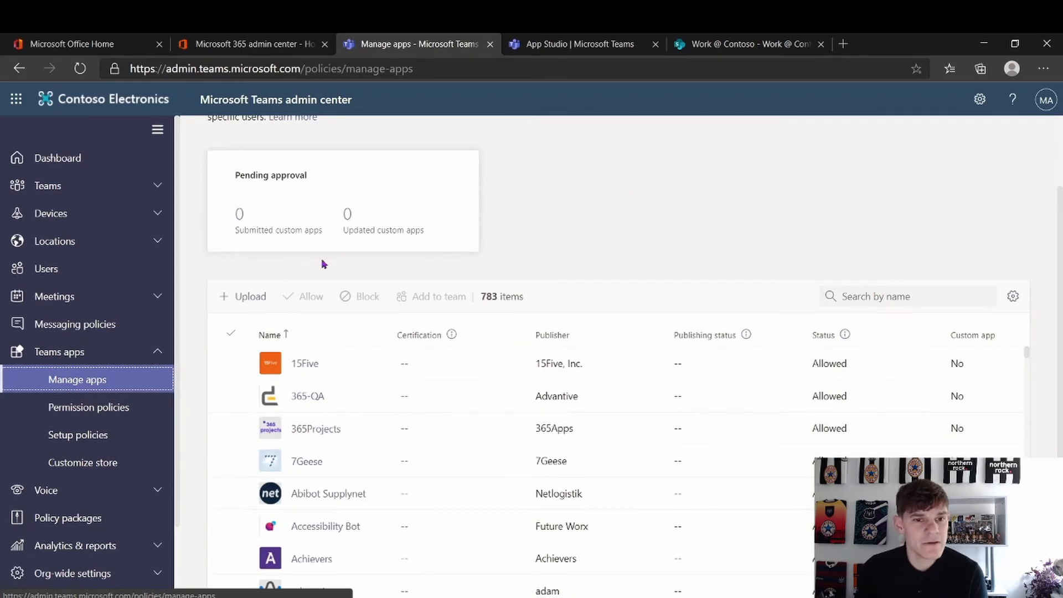
pyautogui.click(250, 297)
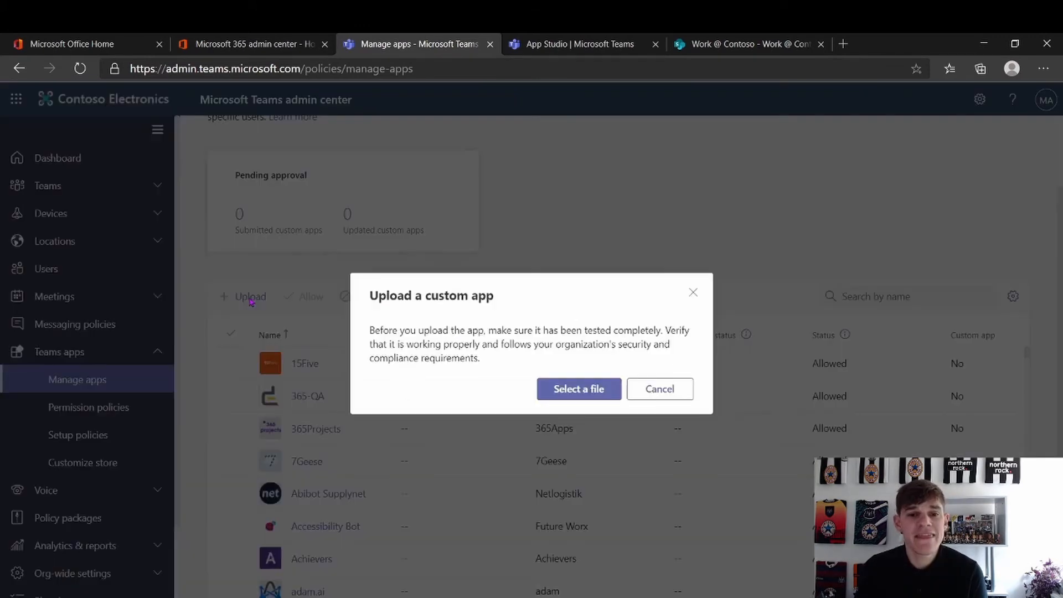
# Upload the InternalHub package from the Downloads folder as a custom app
pyautogui.click(573, 393)
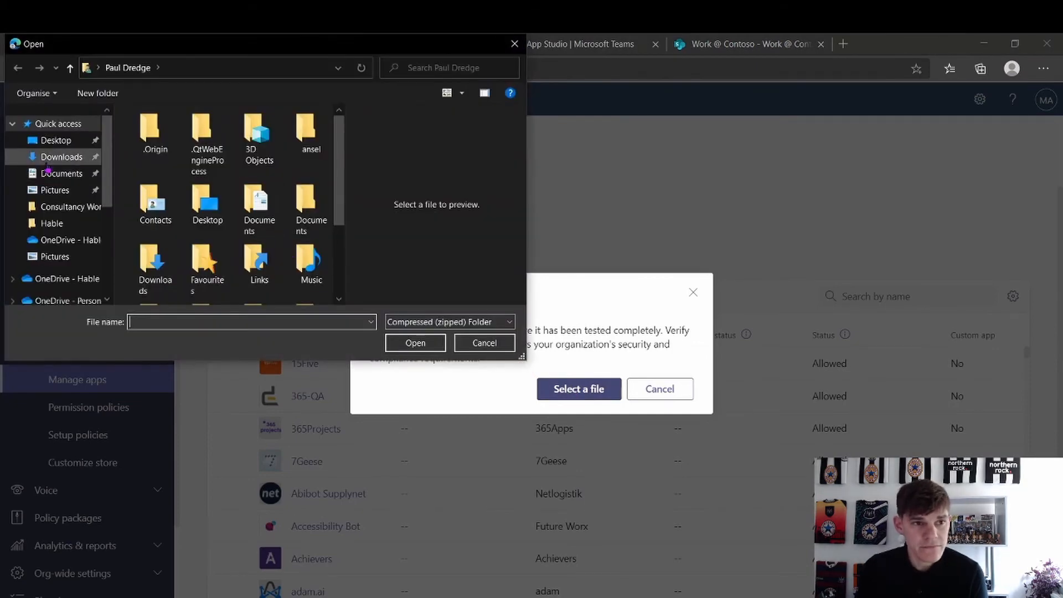
pyautogui.click(49, 159)
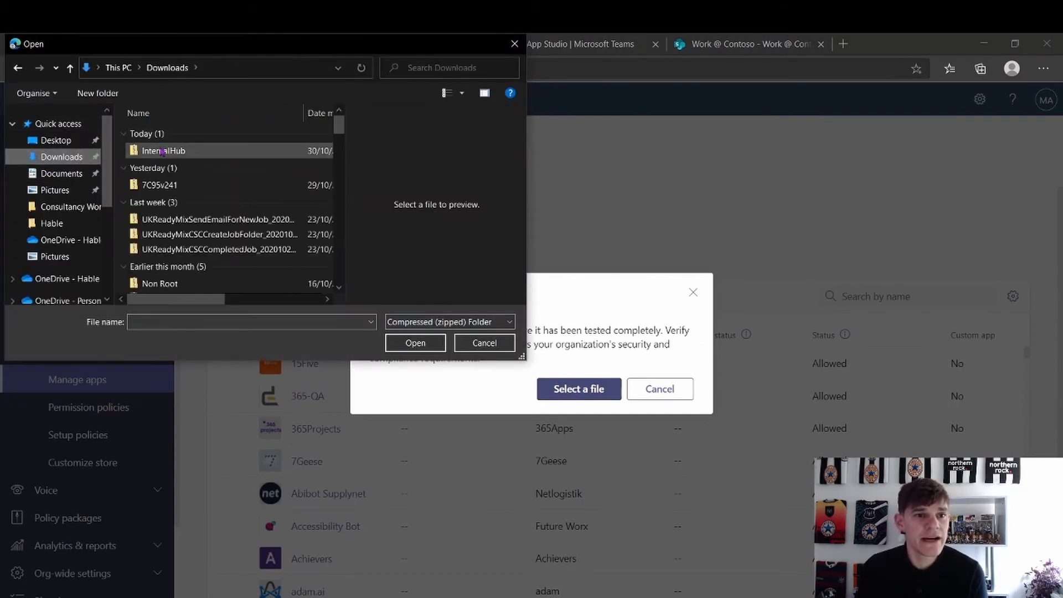
pyautogui.click(182, 150)
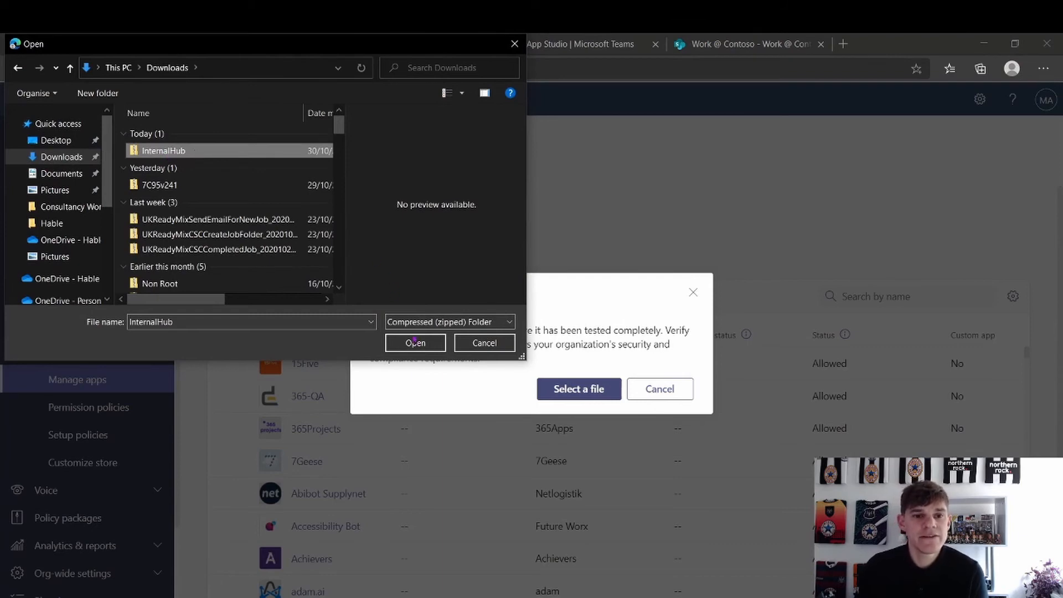
pyautogui.click(414, 343)
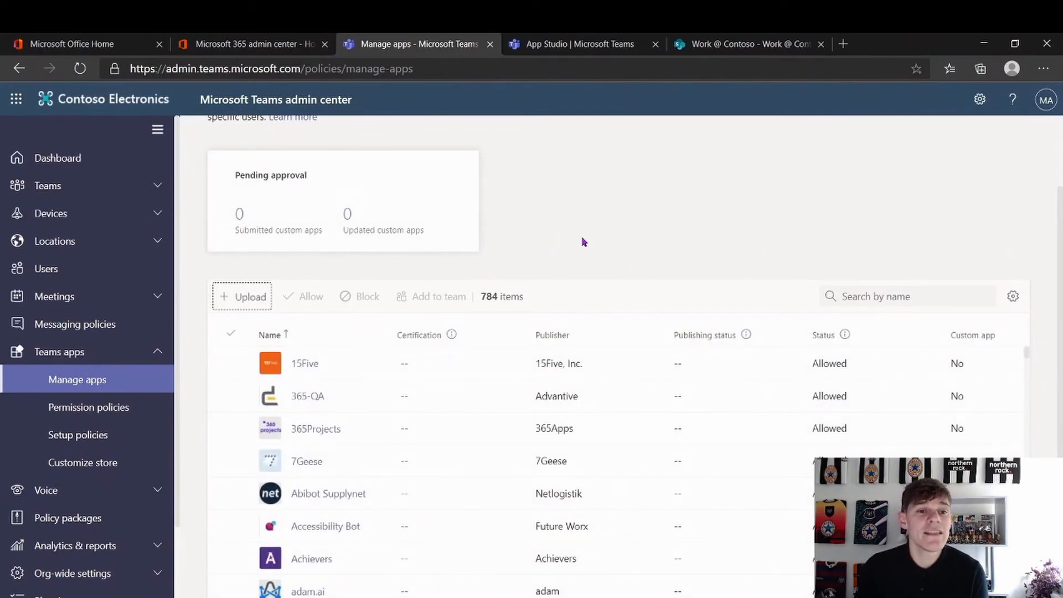
# Search the app list for 'inter' to find Internal Hub
pyautogui.click(867, 300)
pyautogui.write('internal')
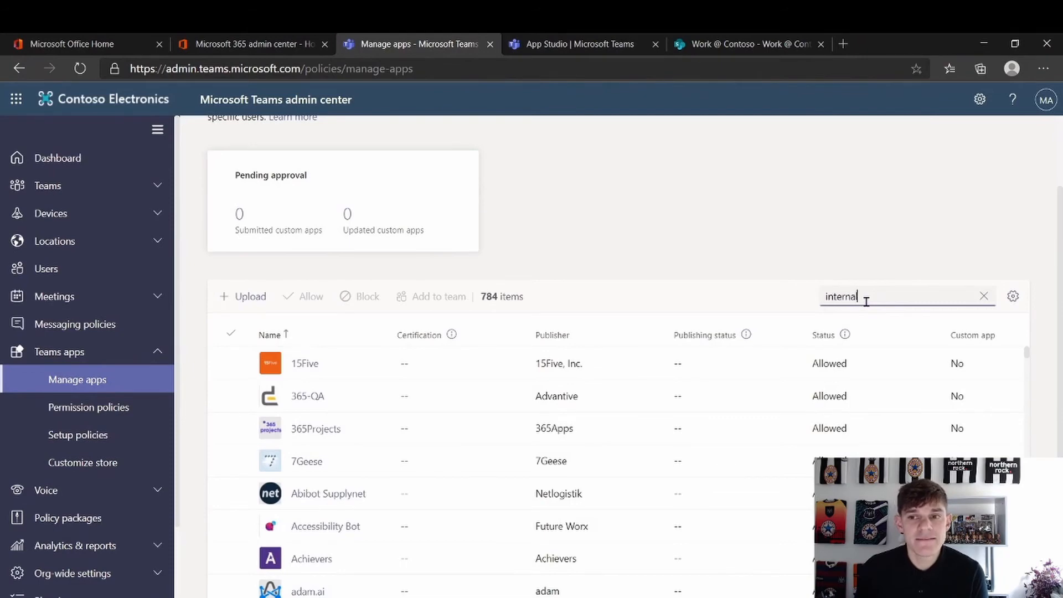
pyautogui.press('Return')
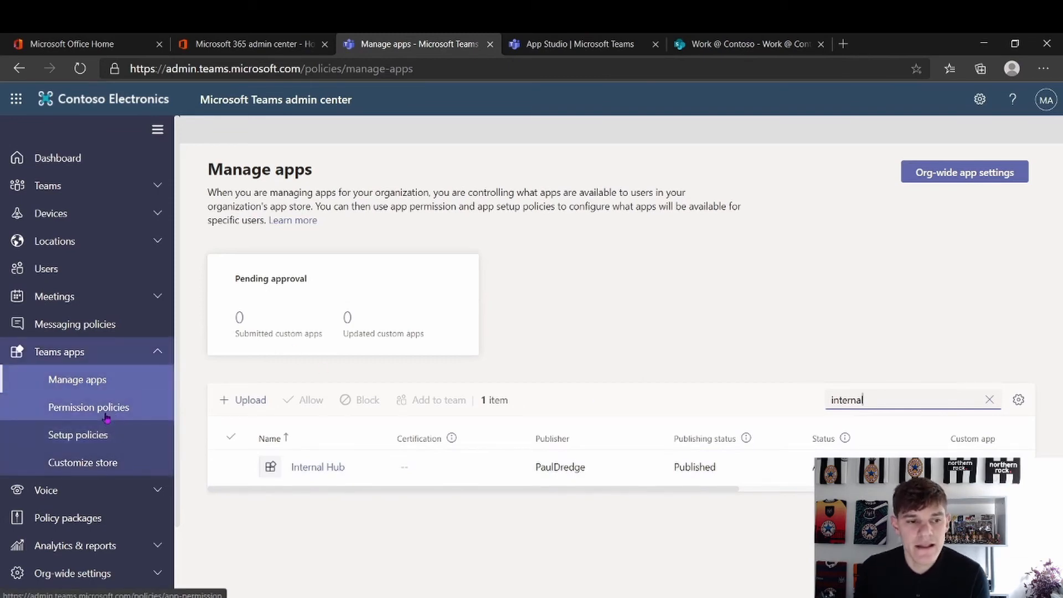
# Add Internal Hub to the installed apps of the Global (Org-wide default) setup policy
pyautogui.click(101, 435)
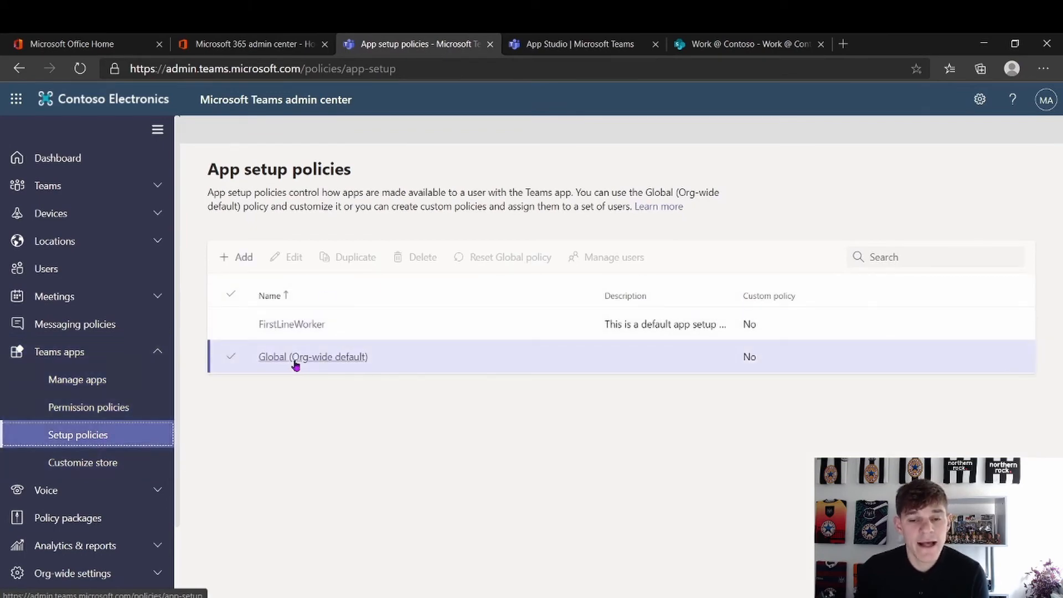
pyautogui.click(294, 361)
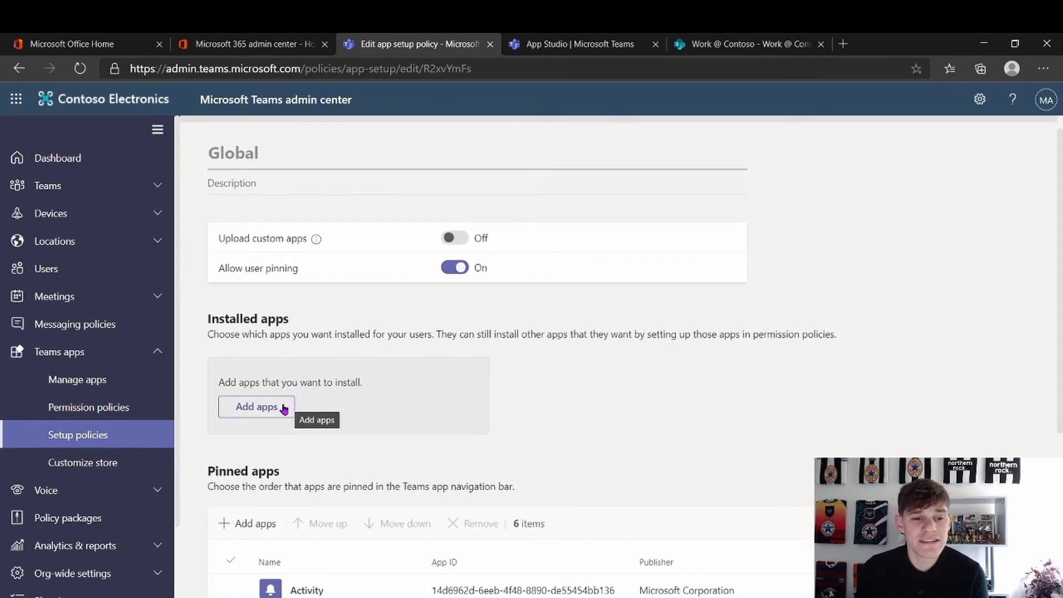
pyautogui.click(244, 407)
pyautogui.write('internal hb')
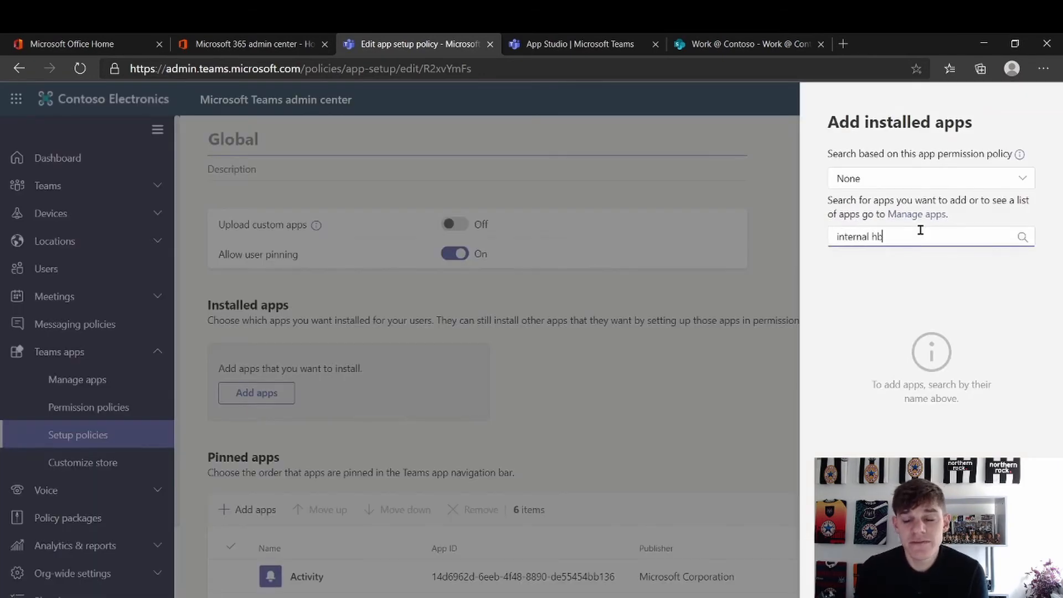
pyautogui.press('BackSpace')
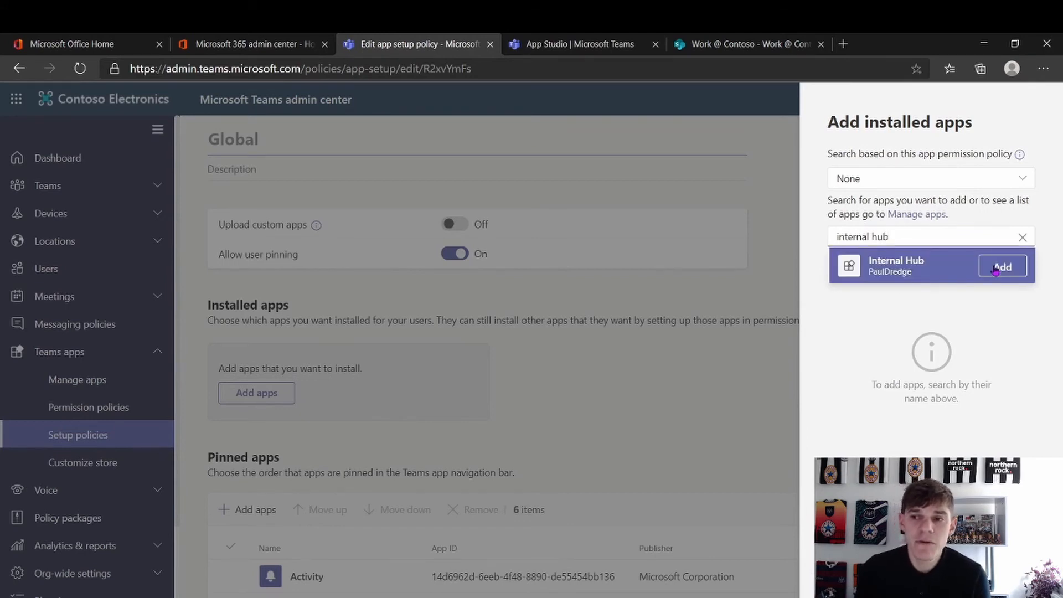
pyautogui.click(995, 268)
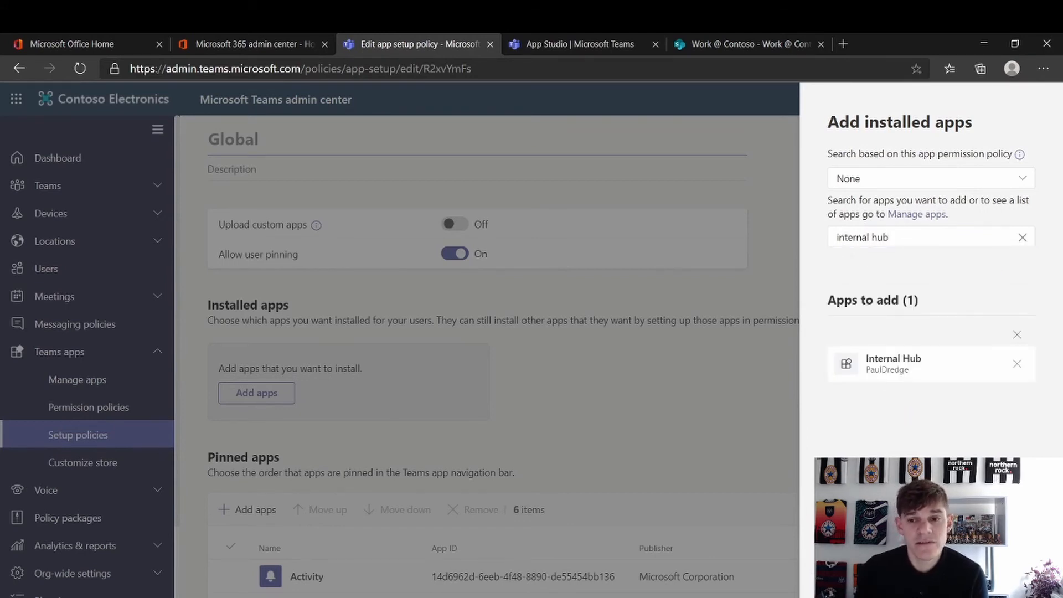
pyautogui.click(856, 574)
pyautogui.scroll(-4, 627, 471)
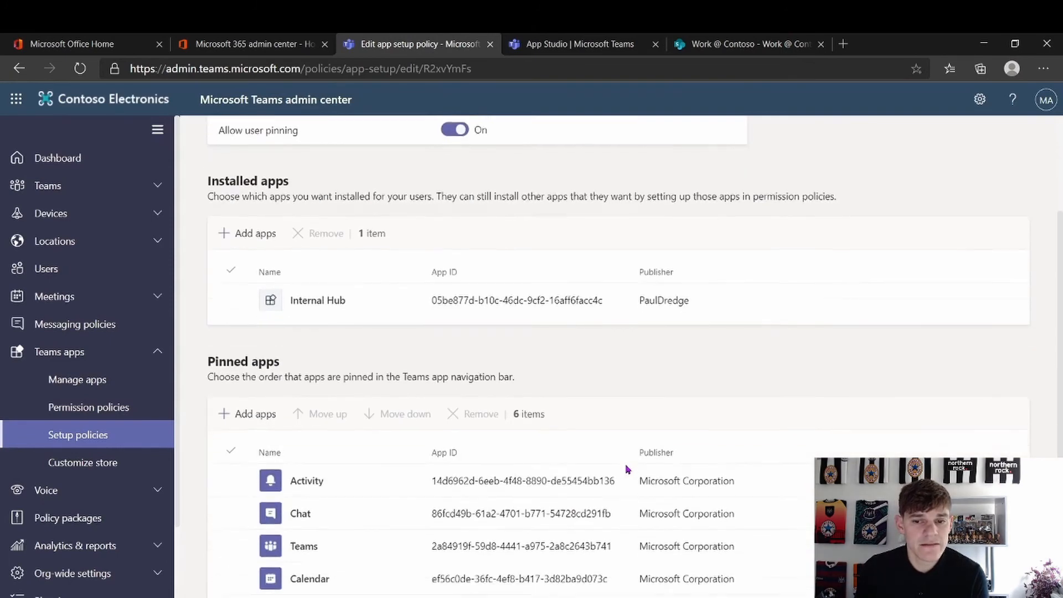
# Add Internal Hub to the Global policy's pinned apps via search 'internal', then save the policy
pyautogui.click(245, 297)
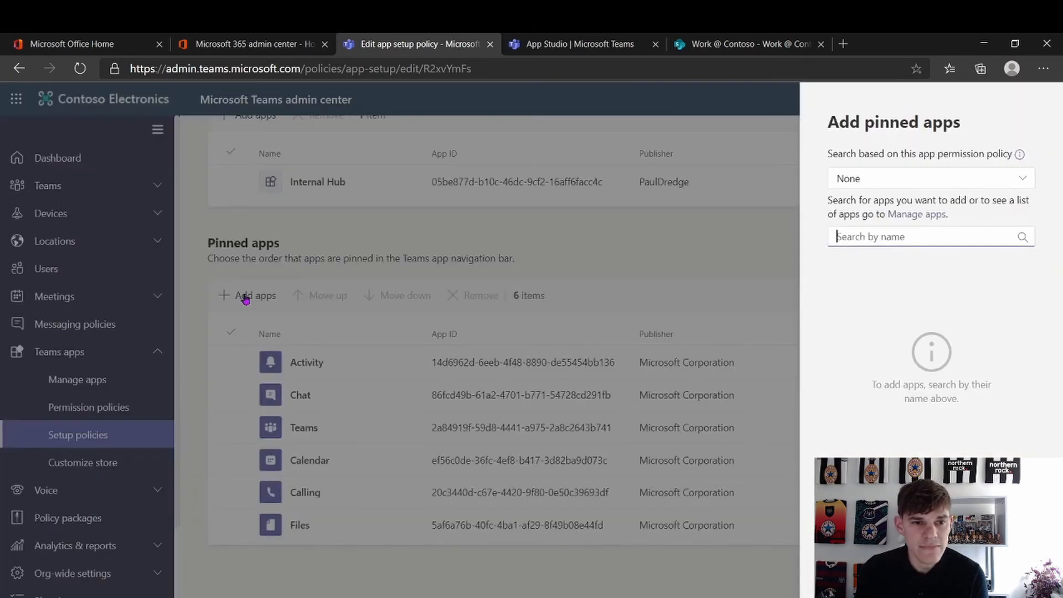
pyautogui.write('internal')
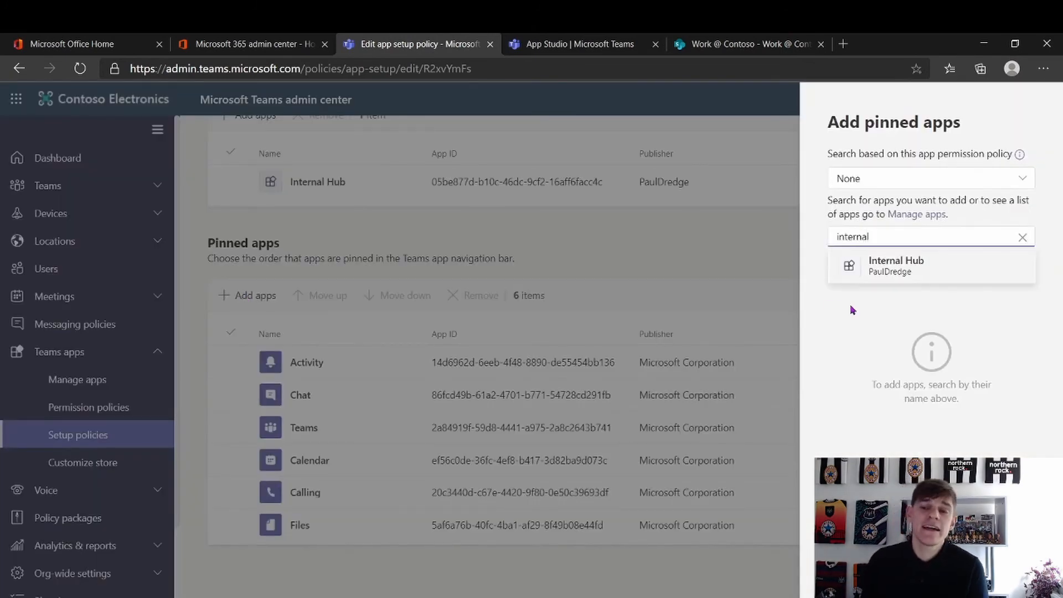
pyautogui.click(1004, 268)
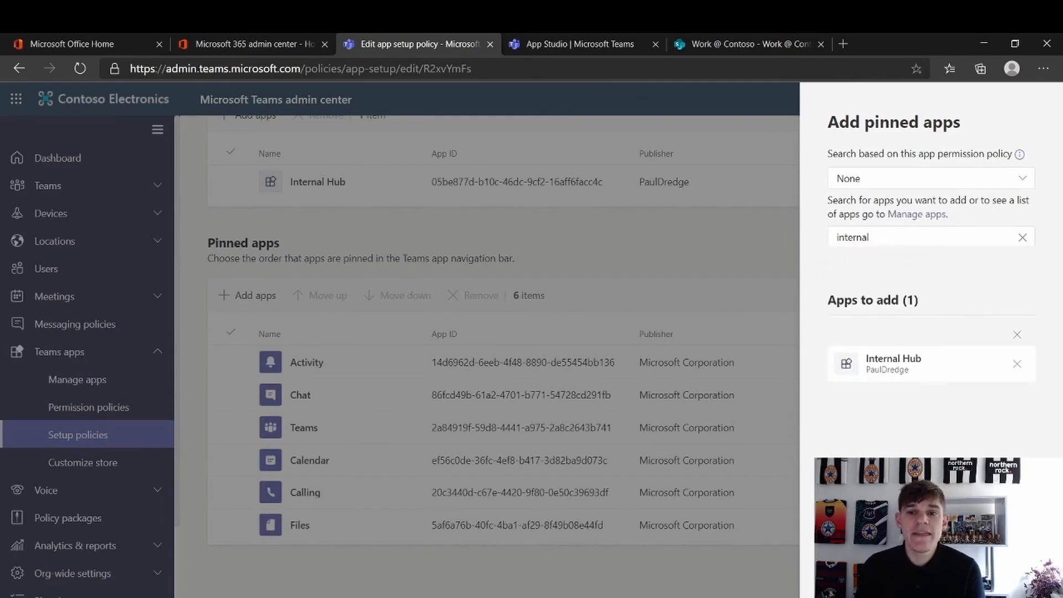
pyautogui.click(853, 572)
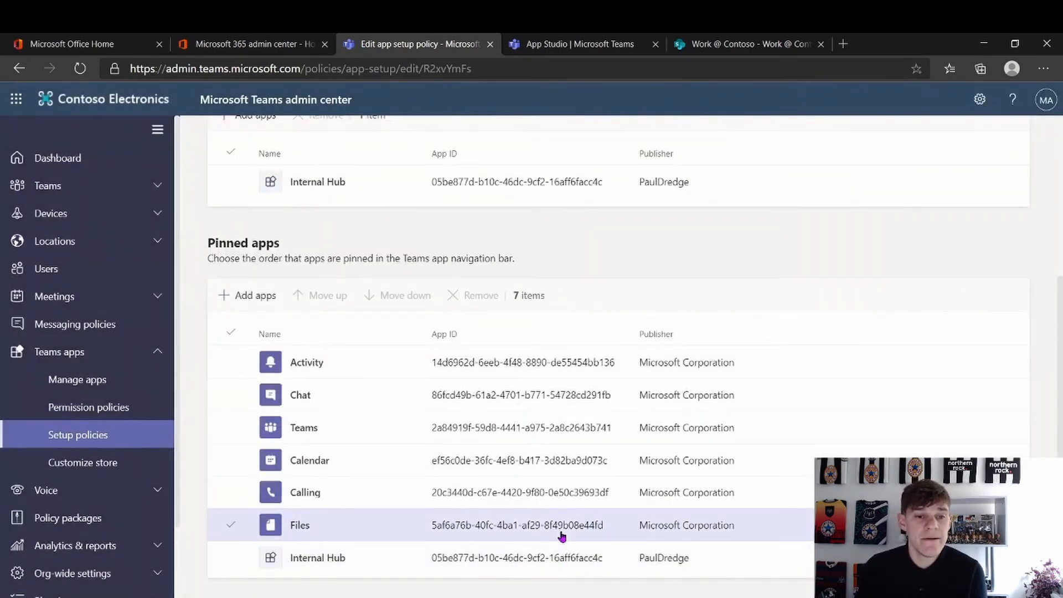
pyautogui.scroll(5, 561, 536)
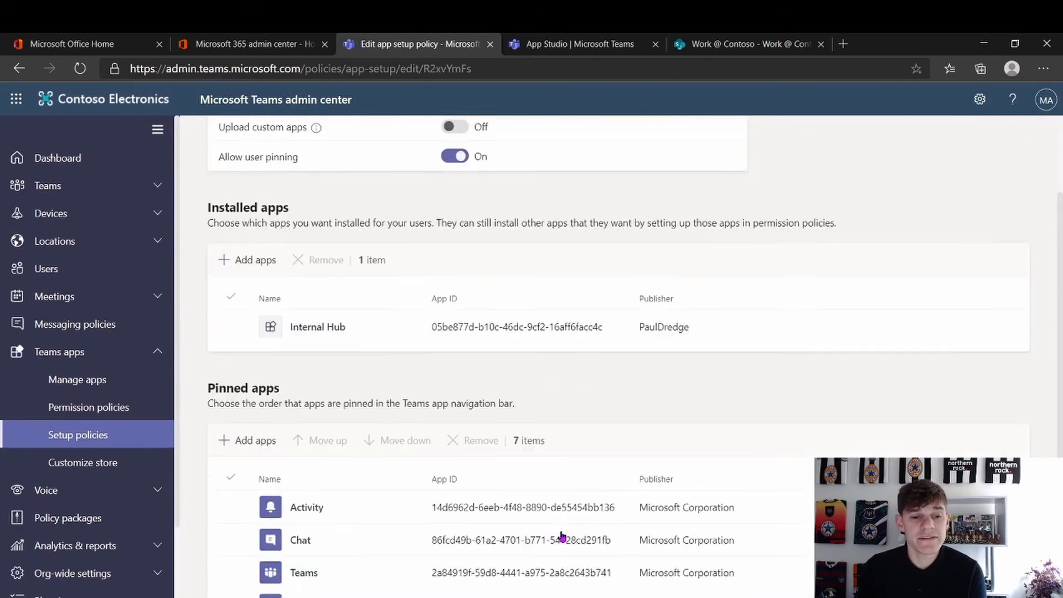
pyautogui.scroll(-6, 564, 535)
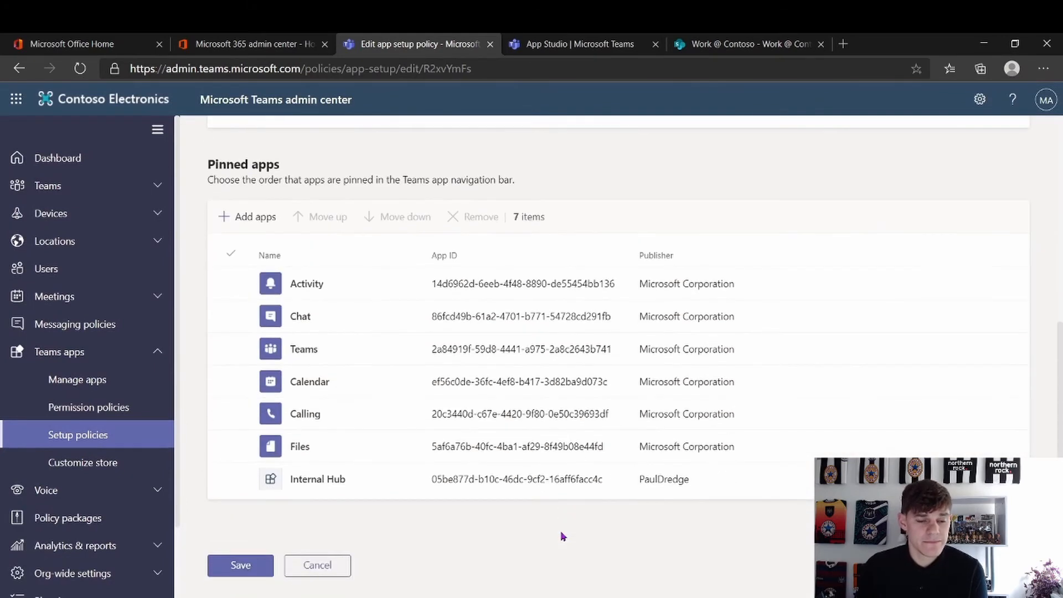
pyautogui.click(244, 564)
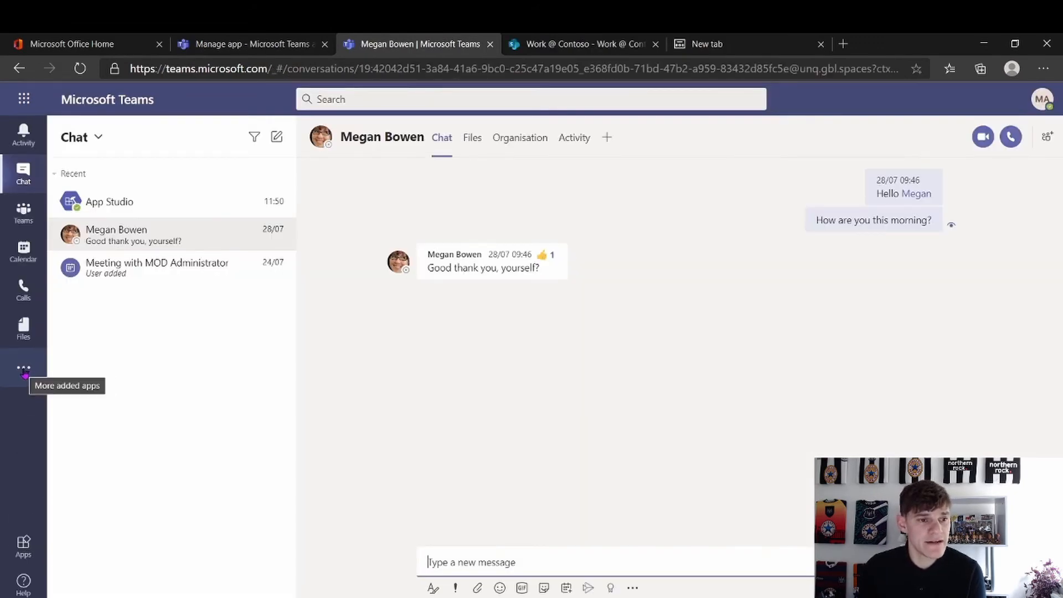
# Open the Internal Hub app from the added apps in the Teams rail
pyautogui.click(24, 368)
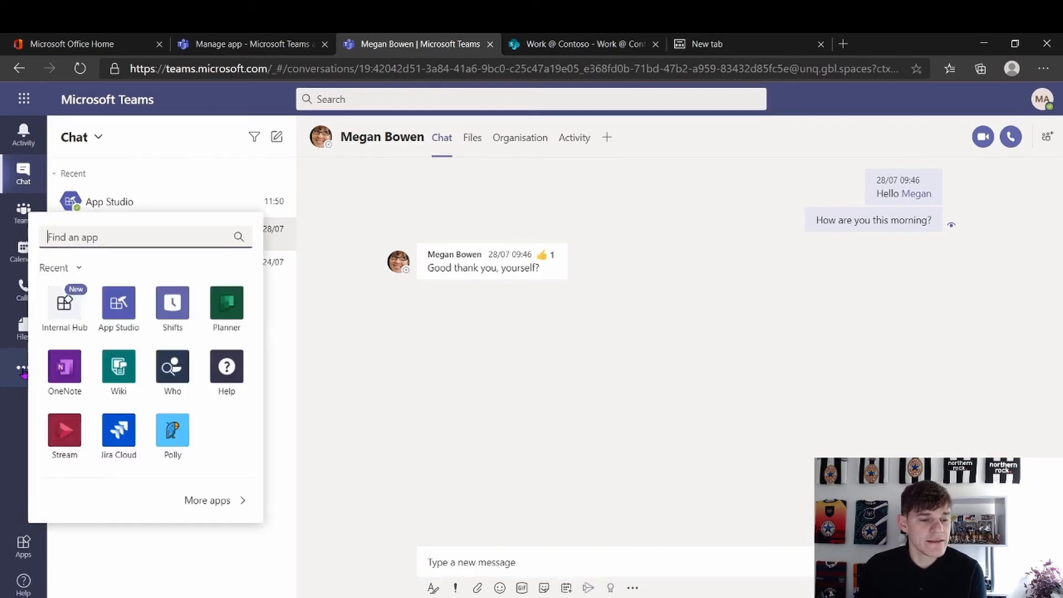
pyautogui.click(75, 325)
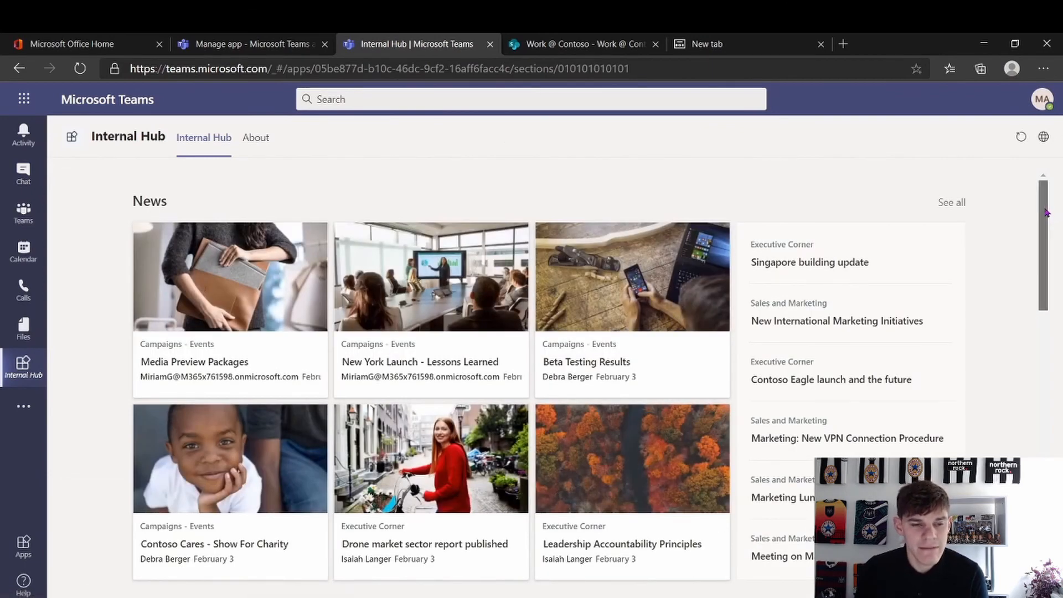
pyautogui.moveTo(1047, 211); pyautogui.dragTo(1042, 175)
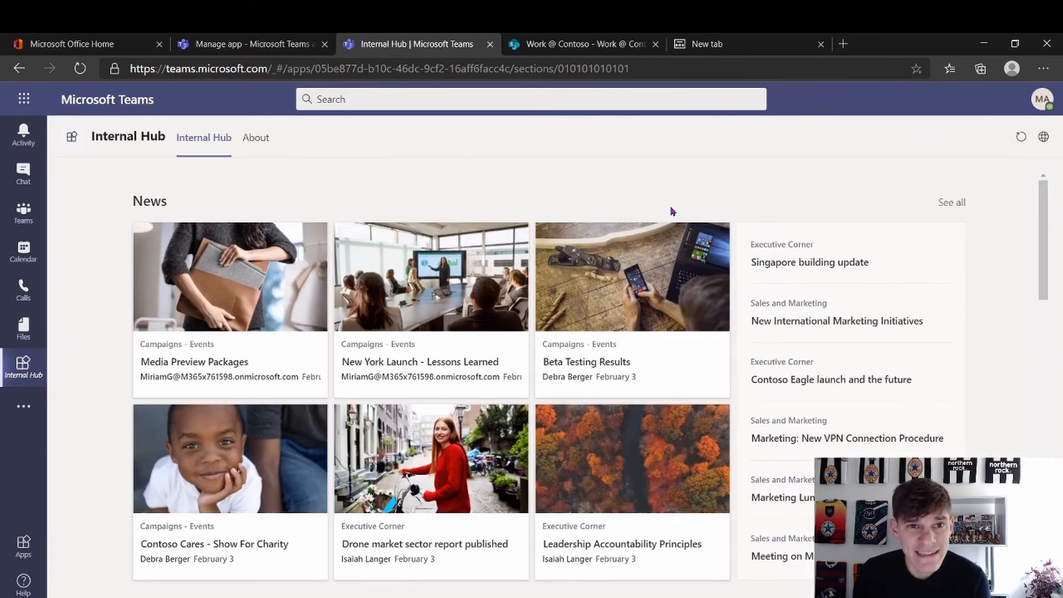
# Scroll through Internal Hub's news, events, financial status and benefits, then switch to Work @ Contoso
pyautogui.scroll(-4, 498, 252)
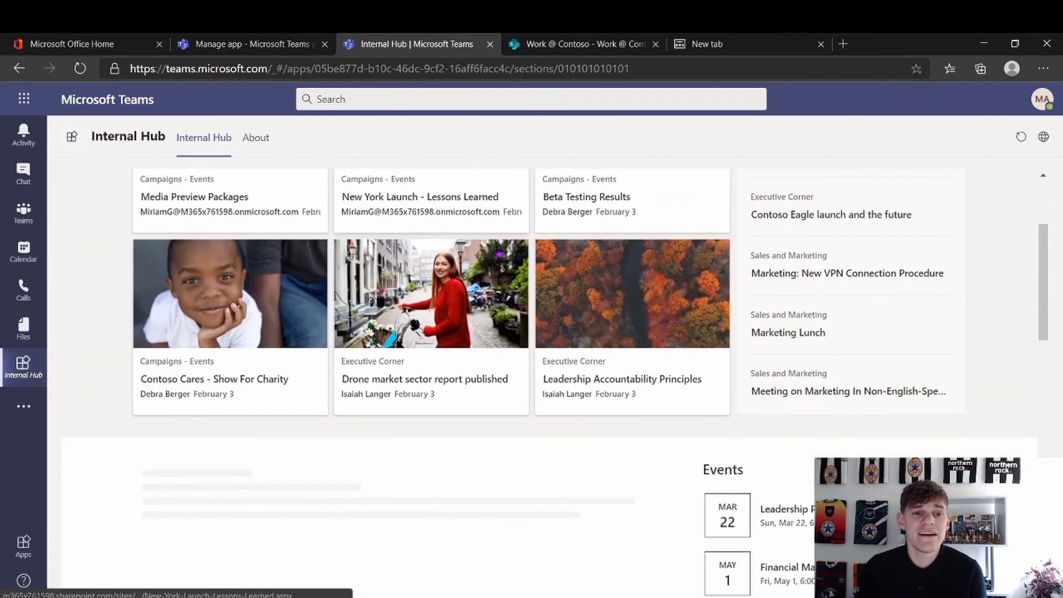
pyautogui.scroll(4, 499, 252)
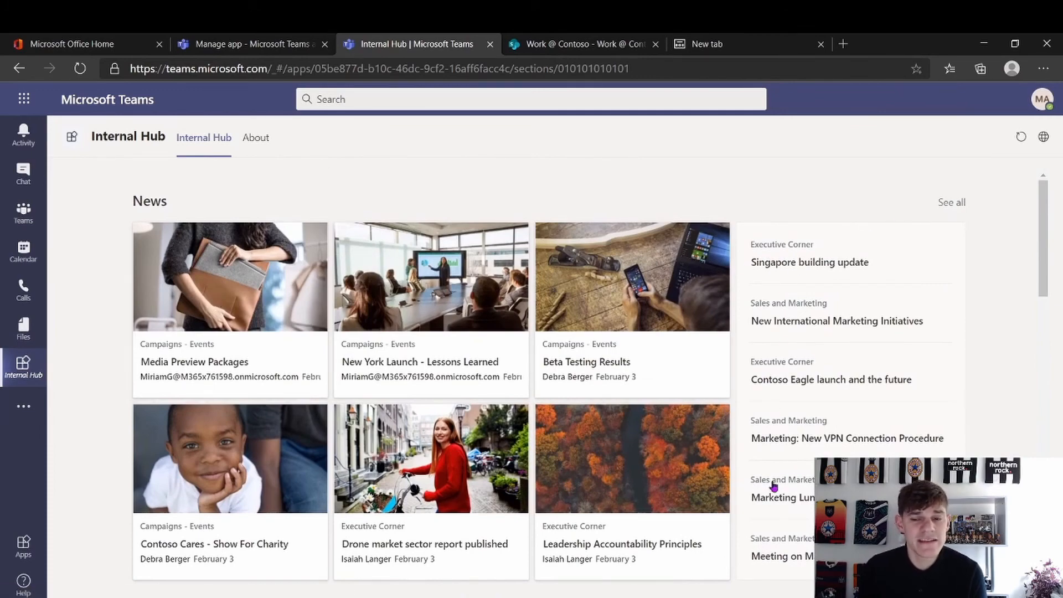
pyautogui.scroll(-2, 773, 485)
pyautogui.scroll(-6, 774, 485)
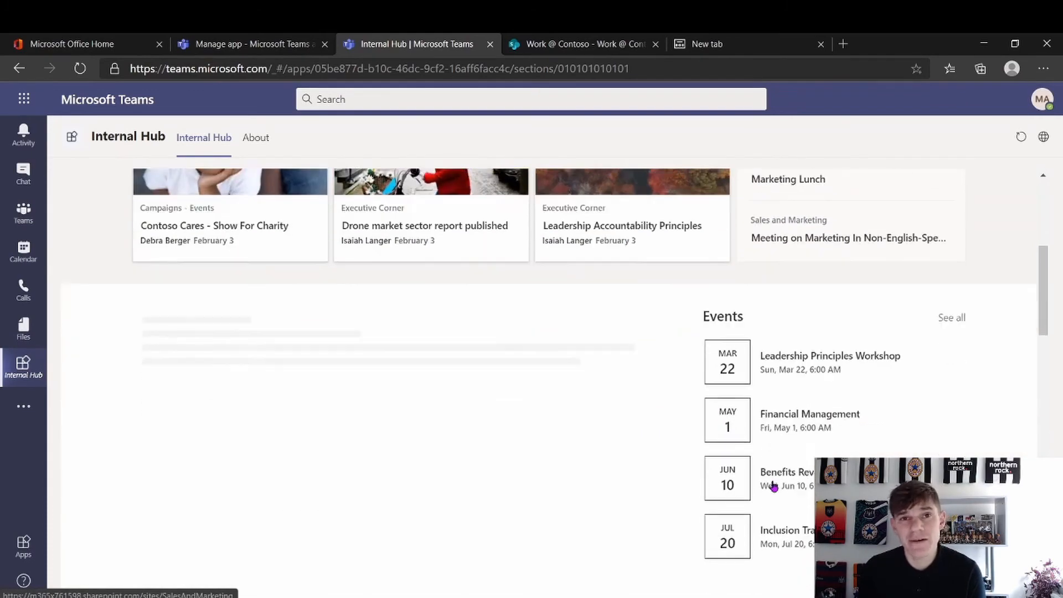
pyautogui.scroll(-5, 774, 487)
pyautogui.scroll(6, 774, 486)
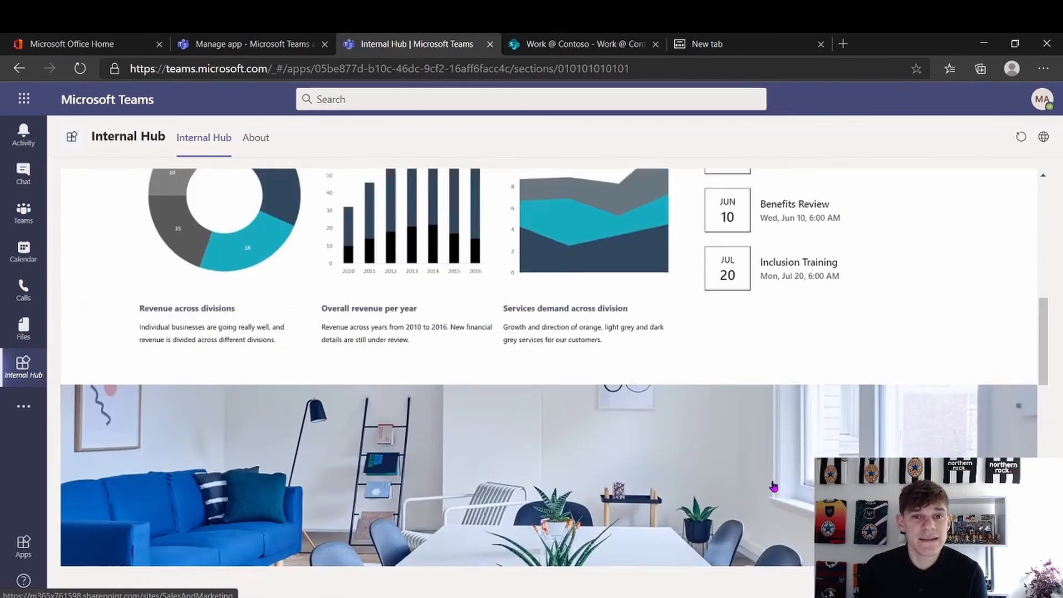
pyautogui.scroll(5, 774, 486)
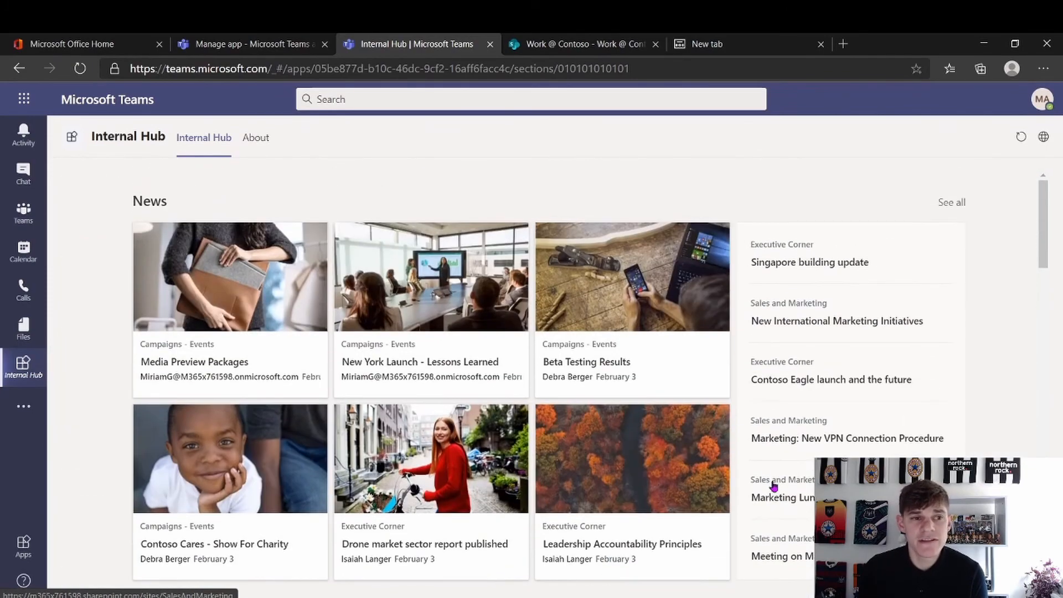
pyautogui.scroll(-10, 774, 485)
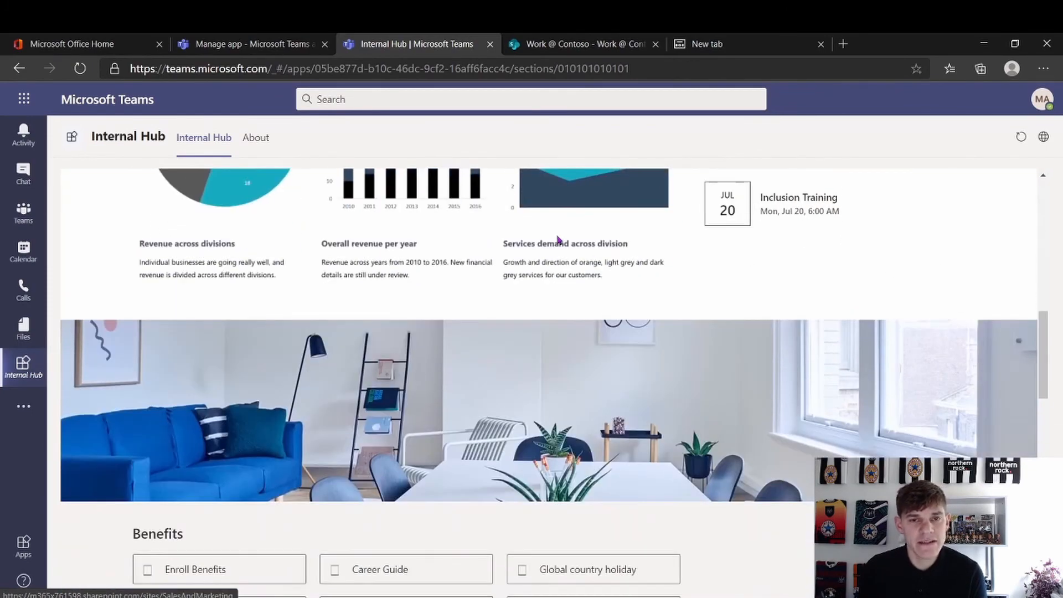
pyautogui.scroll(-10, 523, 315)
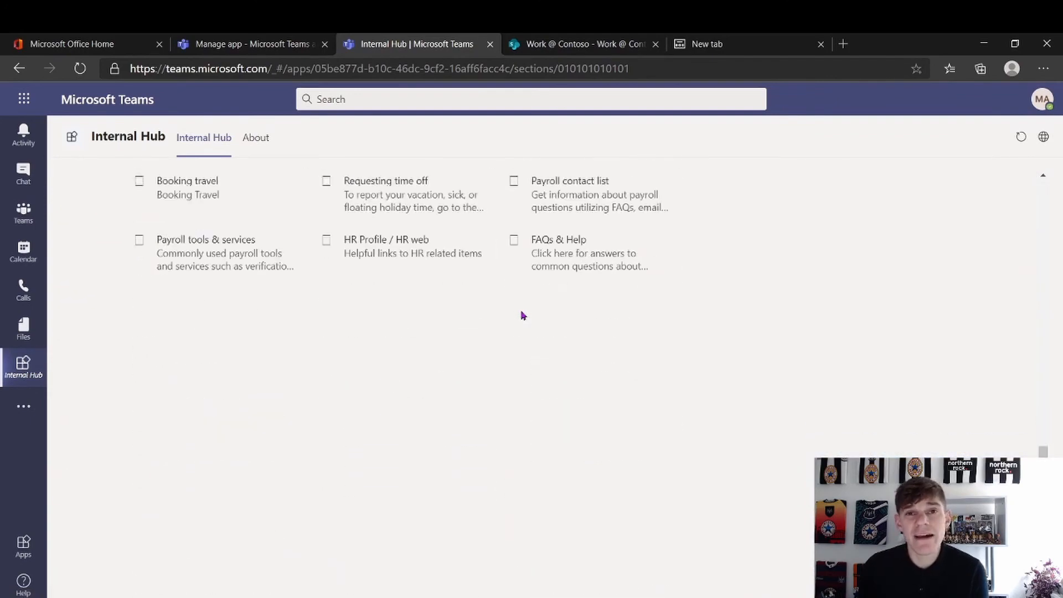
pyautogui.scroll(-2, 523, 314)
pyautogui.scroll(15, 523, 315)
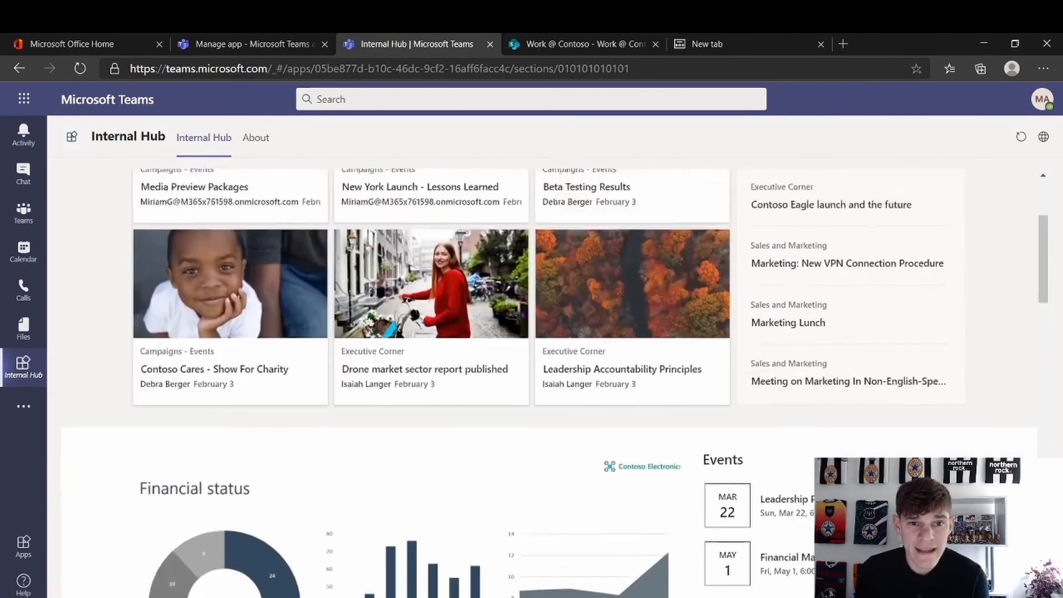
pyautogui.scroll(3, 432, 310)
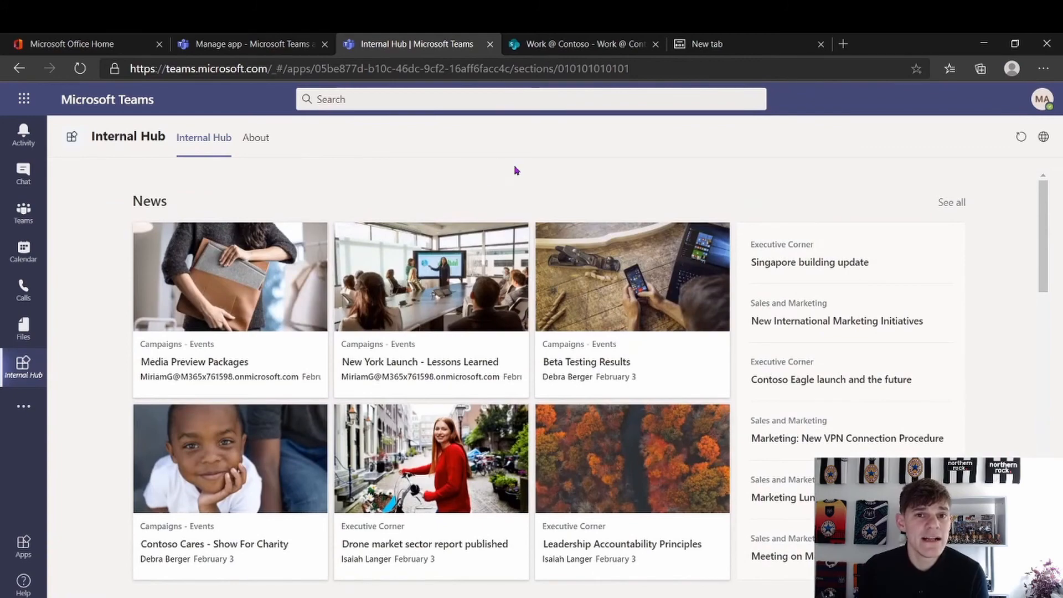
pyautogui.click(576, 51)
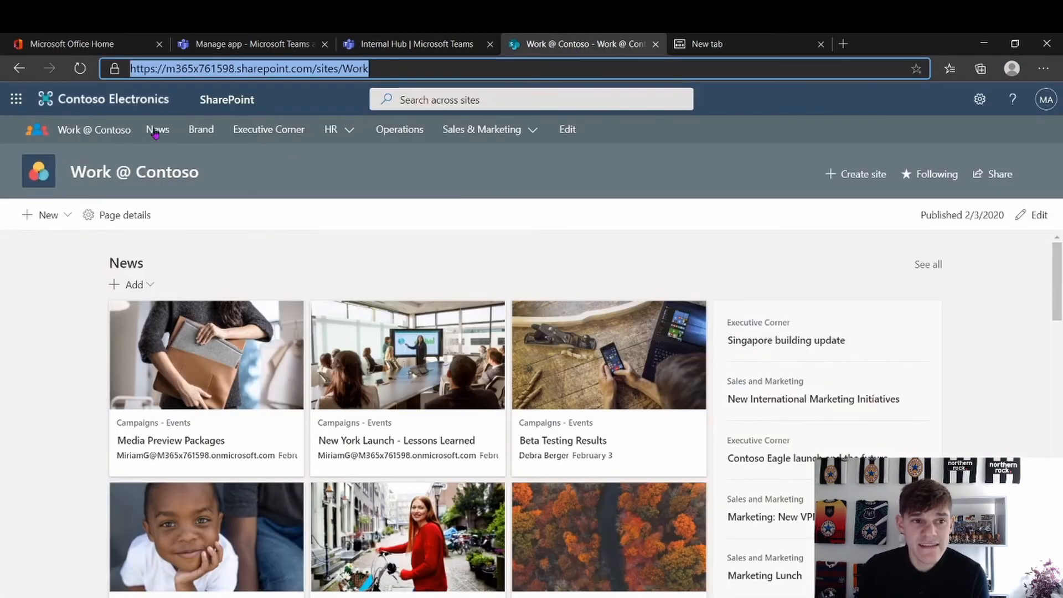
# From the Internal Hub in Teams, open the Media Preview Packages news post in its own tab, then return to Internal Hub
pyautogui.click(366, 44)
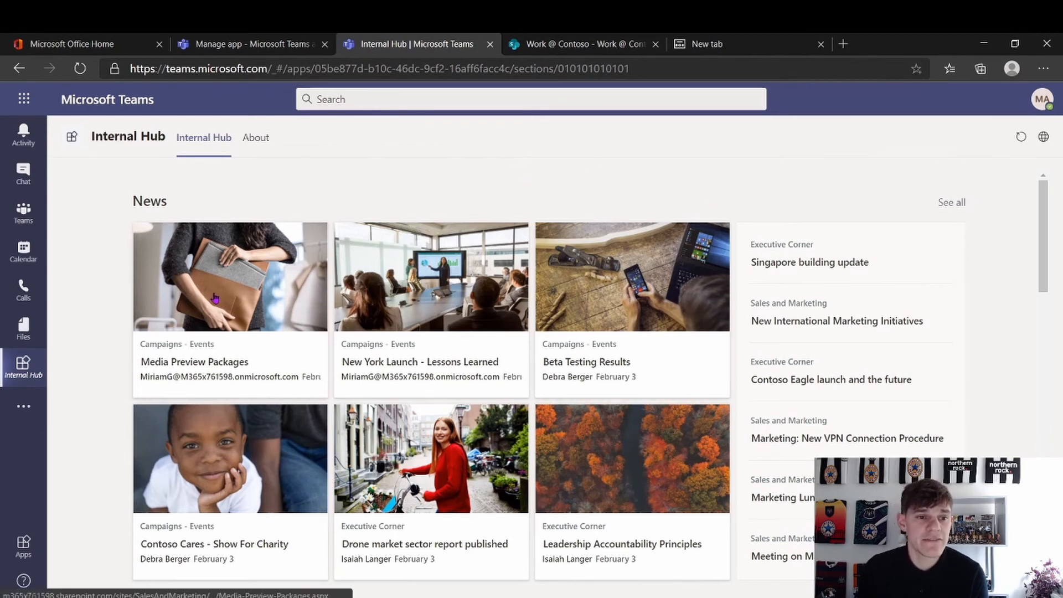
pyautogui.click(271, 300)
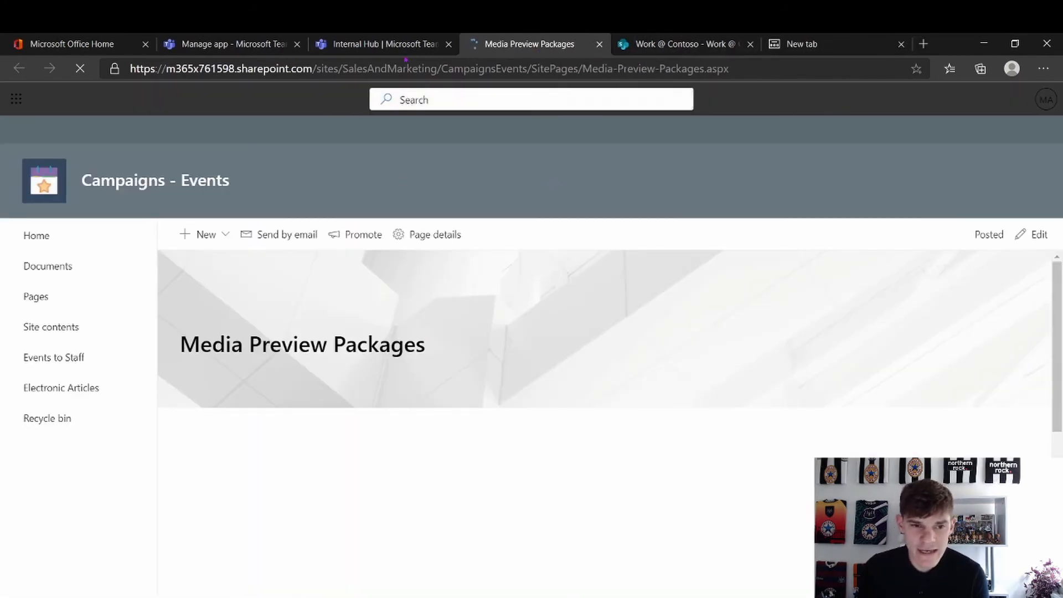
pyautogui.click(393, 44)
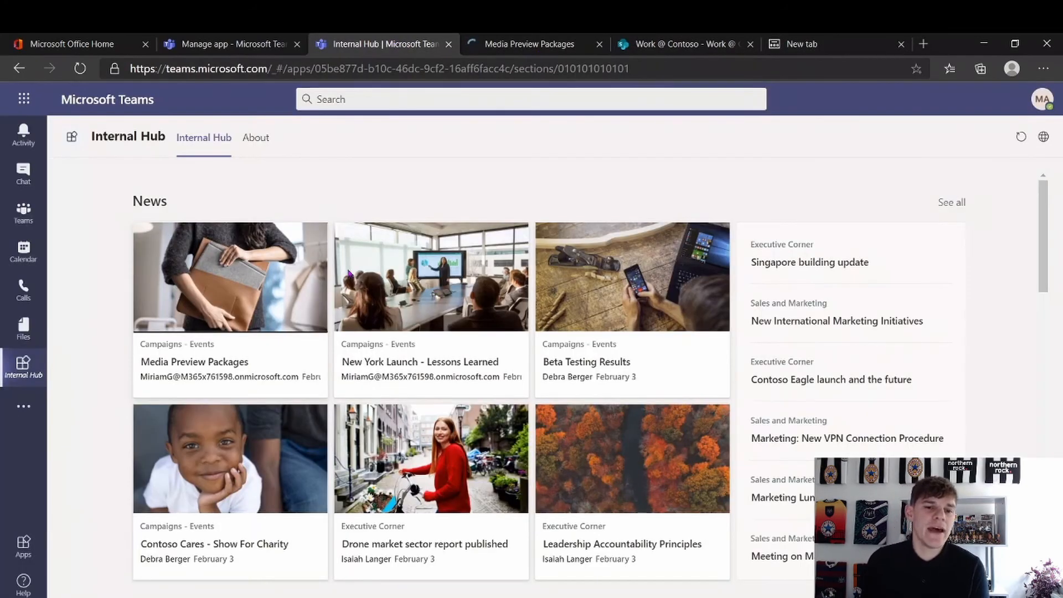